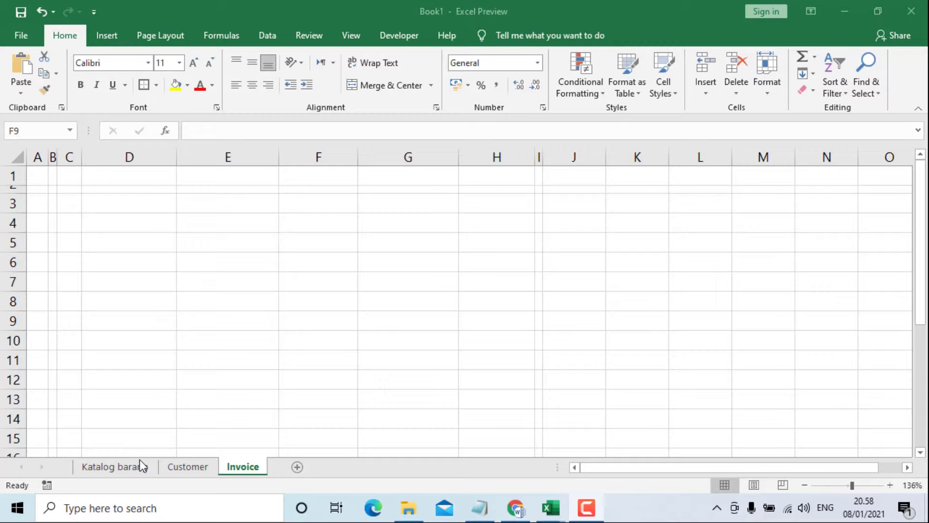
Review the Katalog barang sheet's item codes, names and prices, e.g. Motherboard at 550000
{"action": "left_click", "coordinate": [114, 466]}
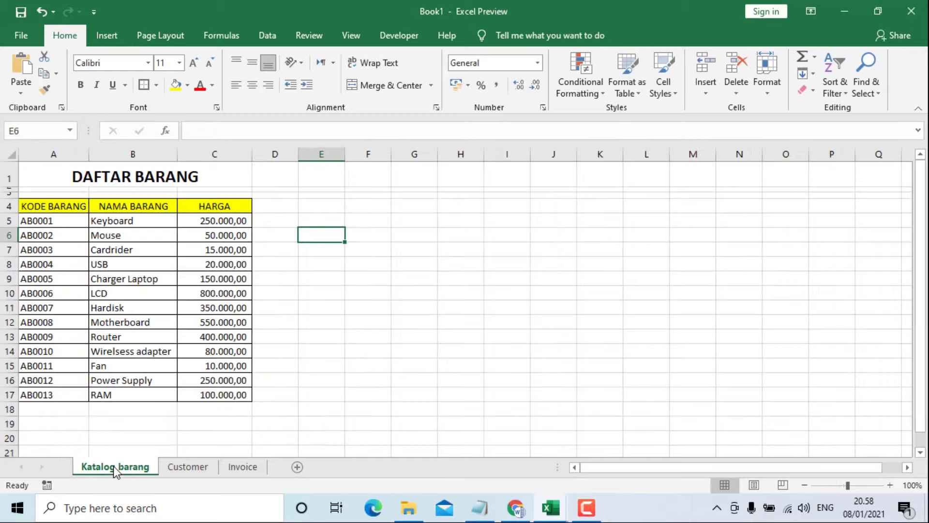
{"action": "left_click", "coordinate": [88, 177]}
{"action": "left_click", "coordinate": [60, 207]}
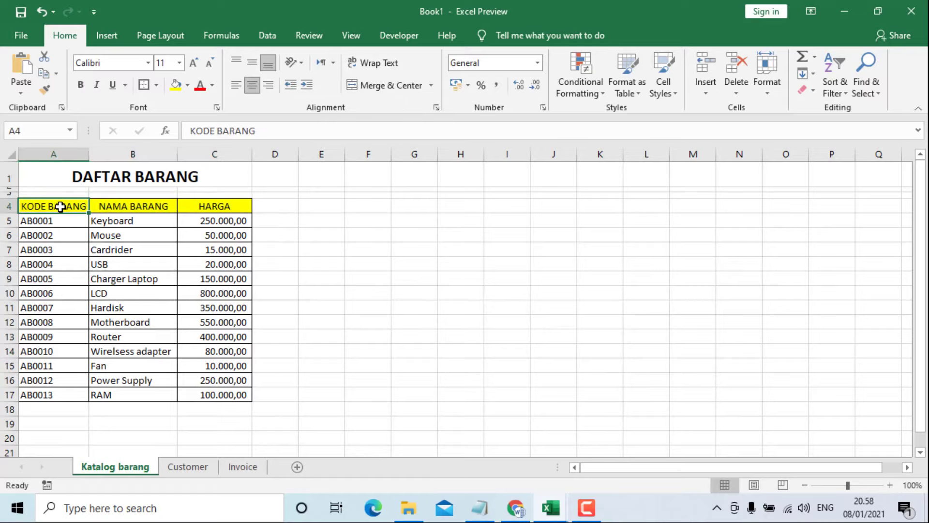
{"action": "left_click", "coordinate": [134, 207]}
{"action": "left_click", "coordinate": [197, 207]}
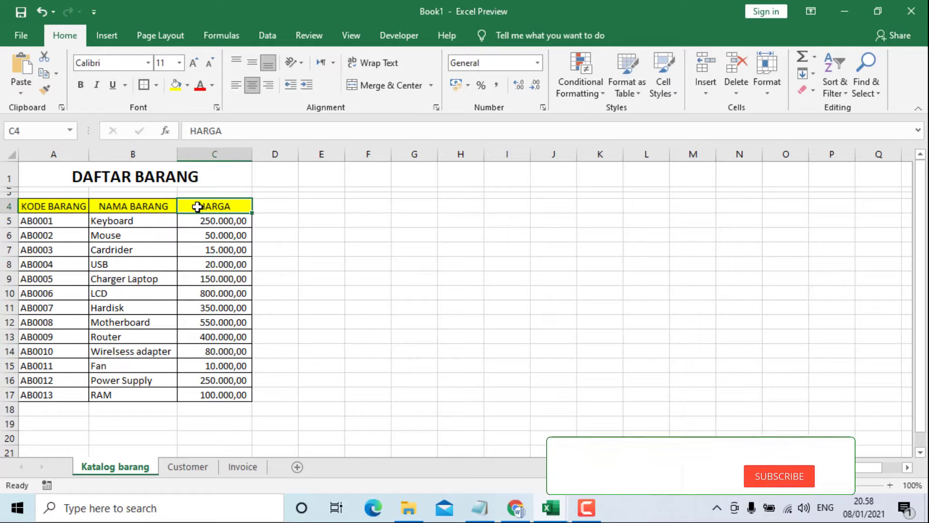
{"action": "key", "text": "Down"}
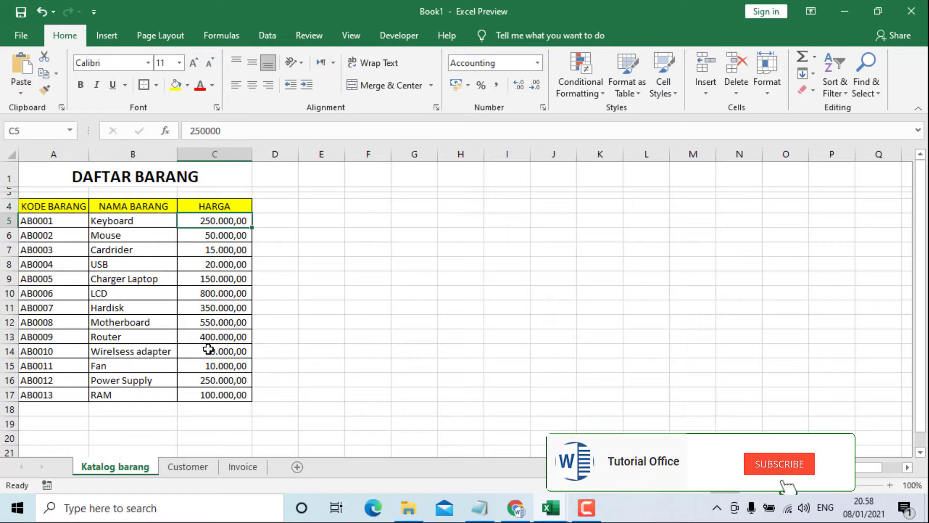
{"action": "left_click", "coordinate": [209, 391]}
{"action": "left_click", "coordinate": [213, 319]}
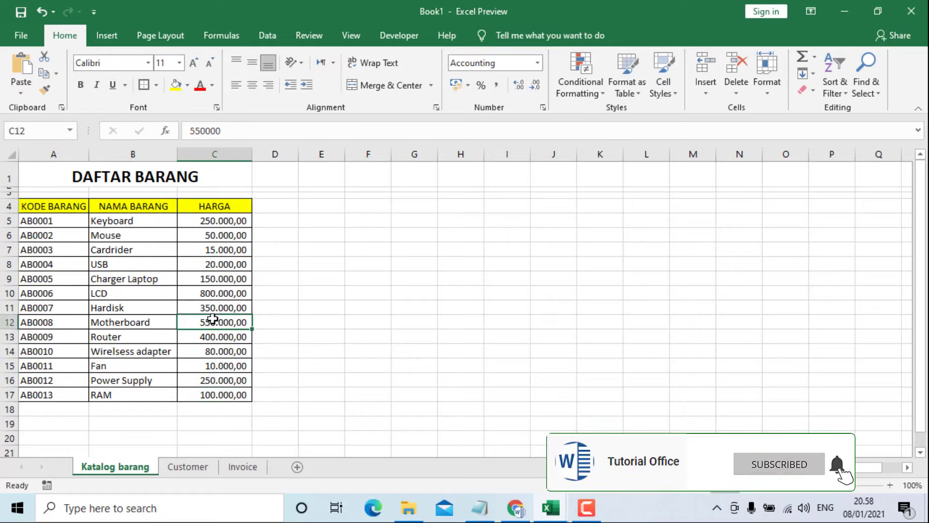
Review the Customer sheet's names, addresses and six phone numbers
{"action": "left_click", "coordinate": [188, 467]}
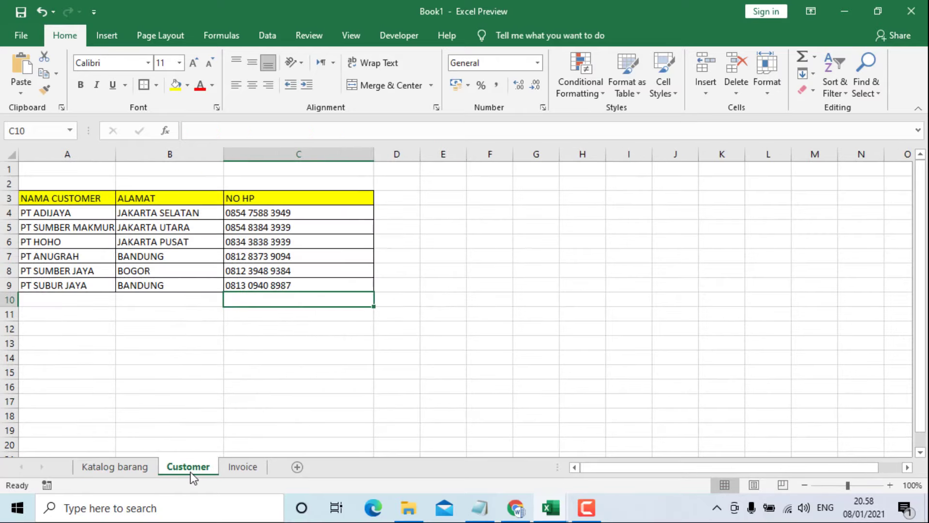
{"action": "left_click", "coordinate": [69, 210]}
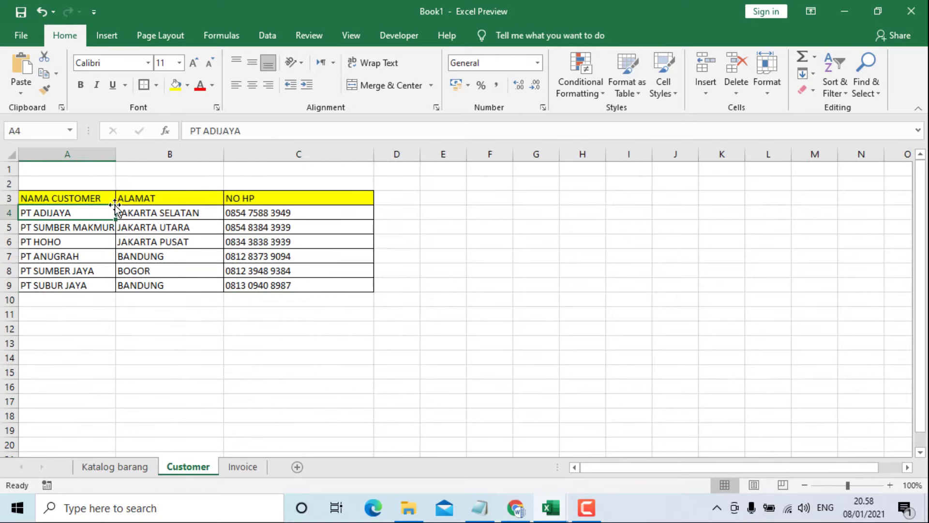
{"action": "left_click", "coordinate": [144, 209]}
{"action": "left_click", "coordinate": [239, 213]}
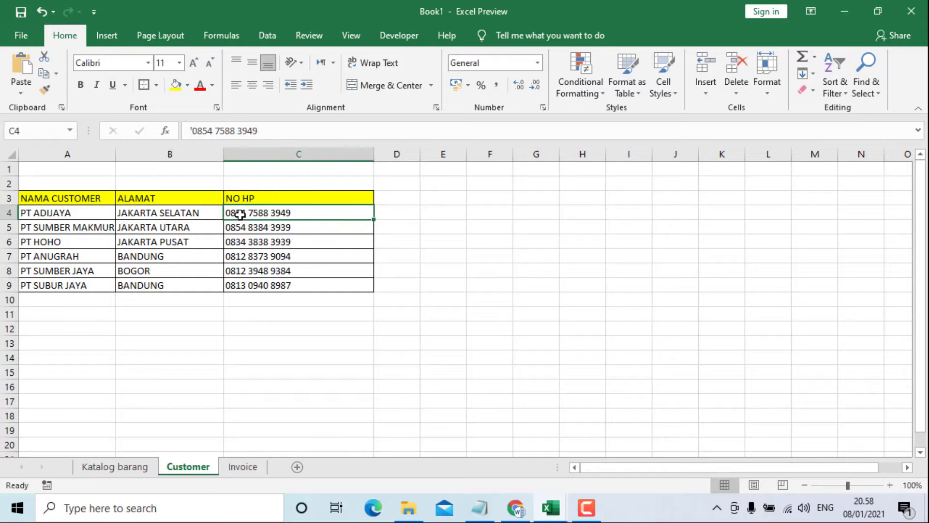
{"action": "left_click_drag", "start_coordinate": [289, 207], "coordinate": [290, 283]}
{"action": "left_click", "coordinate": [291, 283]}
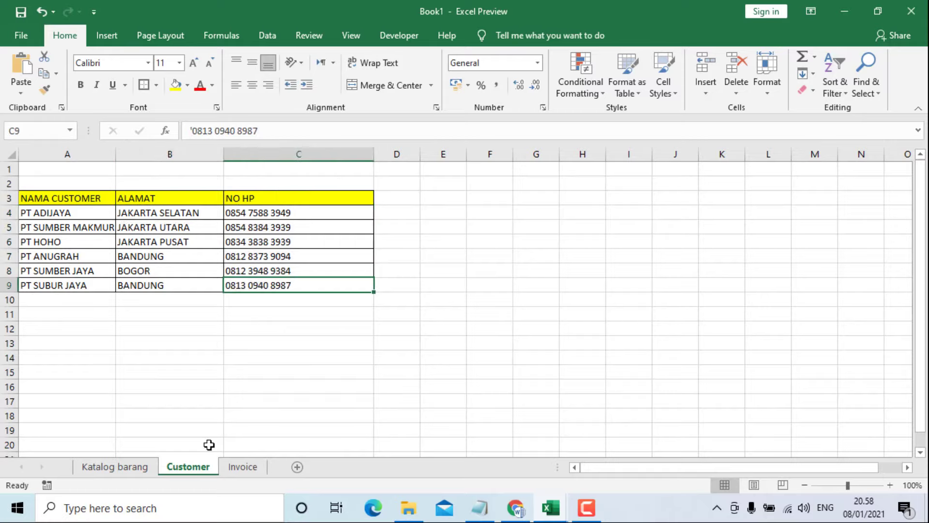
Inspect the Invoice sheet layout: spacer rows 2 and 25, narrow columns B and I
{"action": "left_click", "coordinate": [233, 465]}
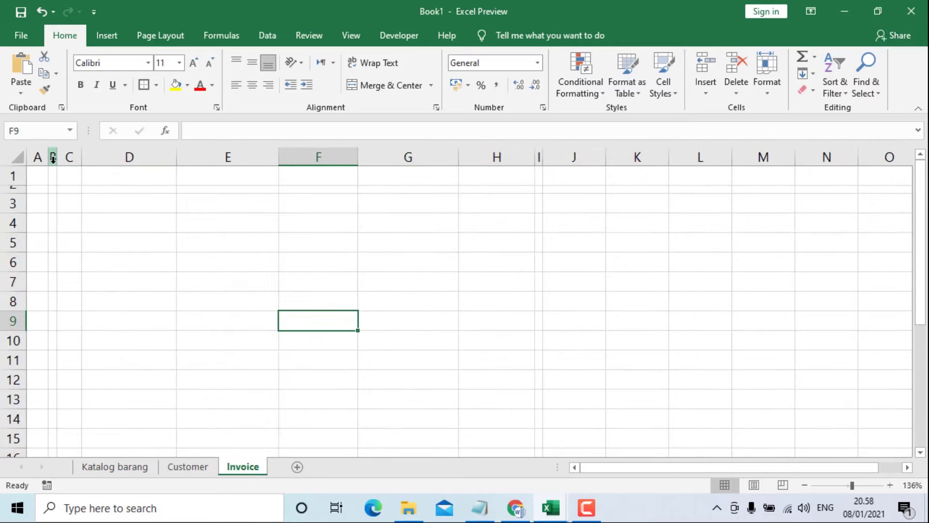
{"action": "left_click", "coordinate": [13, 189]}
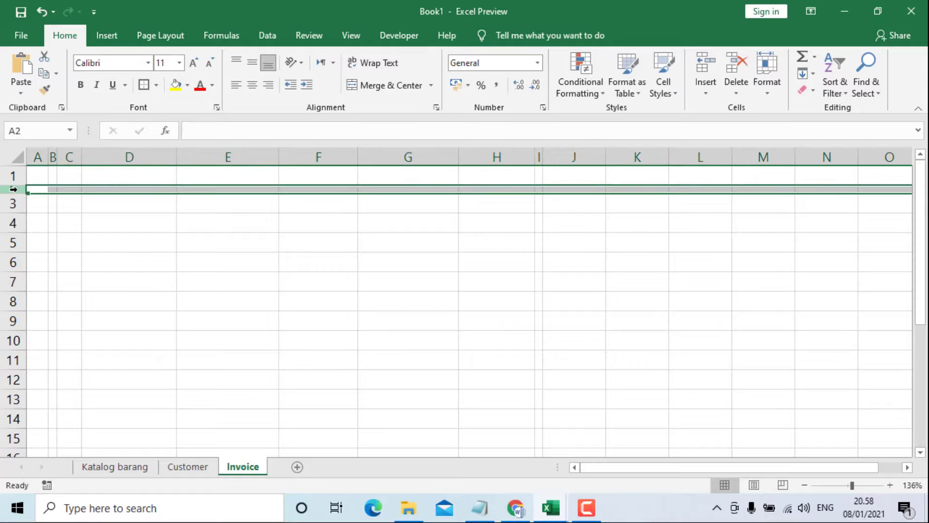
{"action": "left_click", "coordinate": [52, 156]}
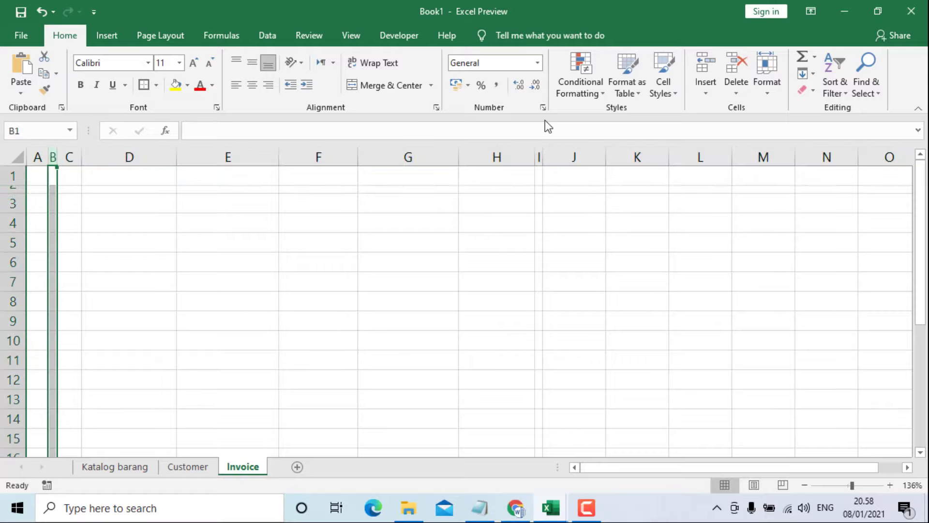
{"action": "left_click", "coordinate": [541, 154]}
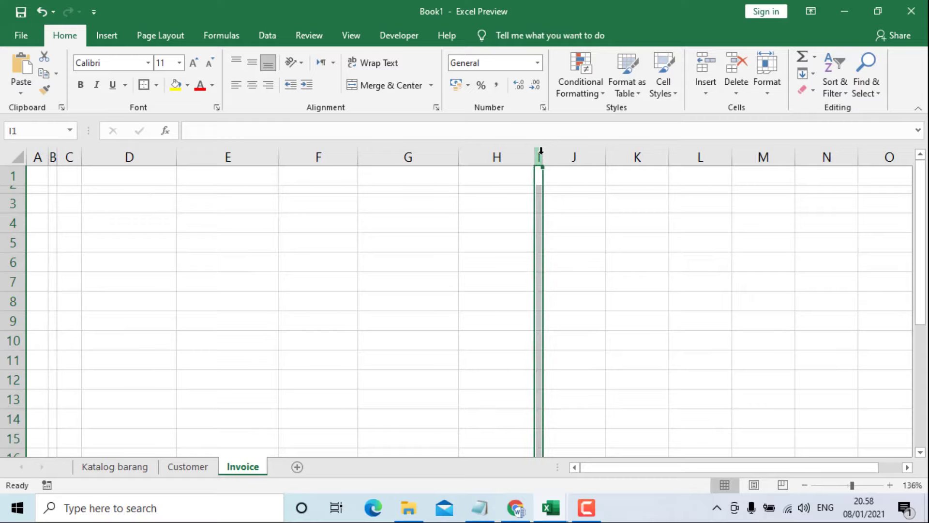
{"action": "scroll", "coordinate": [435, 268], "scroll_direction": "down", "scroll_amount": 4}
{"action": "scroll", "coordinate": [435, 268], "scroll_direction": "down", "scroll_amount": 4}
{"action": "scroll", "coordinate": [436, 268], "scroll_direction": "down", "scroll_amount": 4}
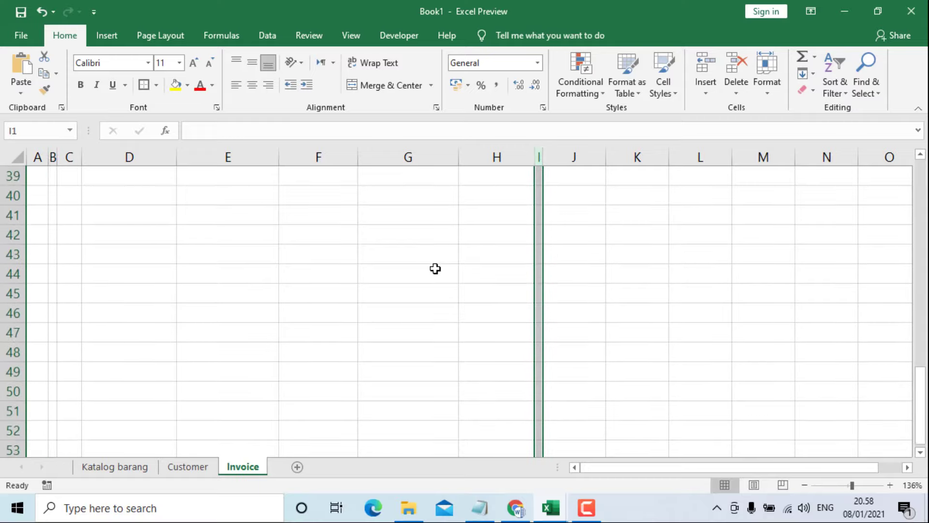
{"action": "scroll", "coordinate": [435, 269], "scroll_direction": "down", "scroll_amount": 5}
{"action": "scroll", "coordinate": [435, 268], "scroll_direction": "down", "scroll_amount": 8}
{"action": "scroll", "coordinate": [435, 269], "scroll_direction": "down", "scroll_amount": 7}
{"action": "scroll", "coordinate": [435, 268], "scroll_direction": "down", "scroll_amount": 3}
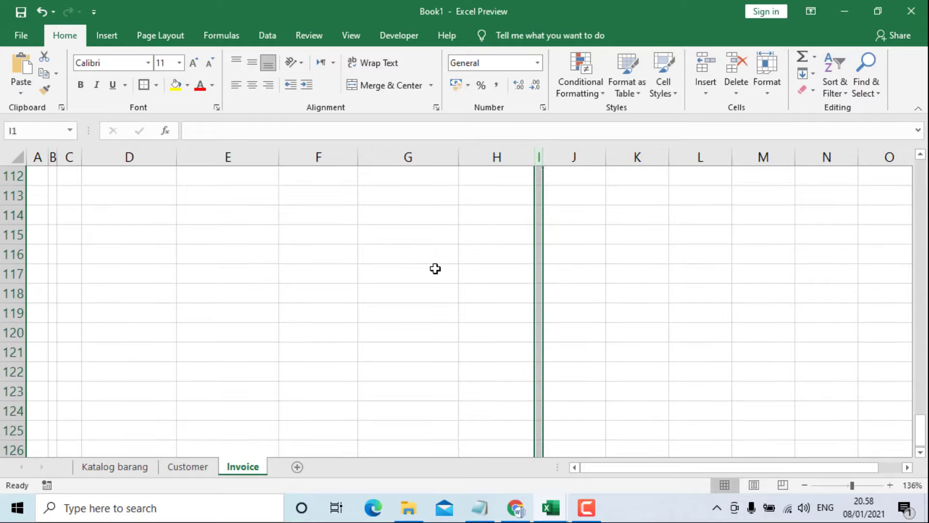
{"action": "scroll", "coordinate": [435, 269], "scroll_direction": "down", "scroll_amount": 3}
{"action": "scroll", "coordinate": [435, 269], "scroll_direction": "down", "scroll_amount": 7}
{"action": "scroll", "coordinate": [435, 269], "scroll_direction": "up", "scroll_amount": 5}
{"action": "scroll", "coordinate": [435, 269], "scroll_direction": "up", "scroll_amount": 4}
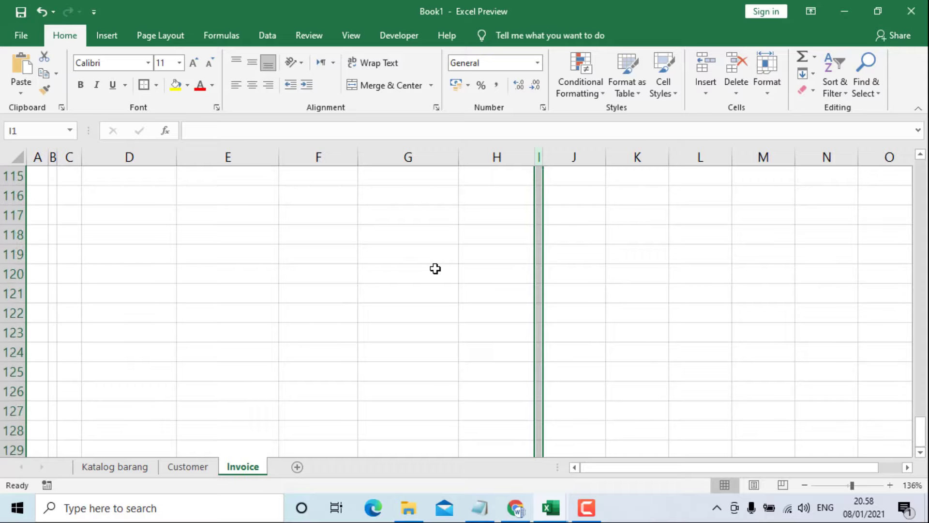
{"action": "scroll", "coordinate": [510, 263], "scroll_direction": "up", "scroll_amount": 4}
{"action": "left_click_drag", "start_coordinate": [923, 432], "coordinate": [919, 179]}
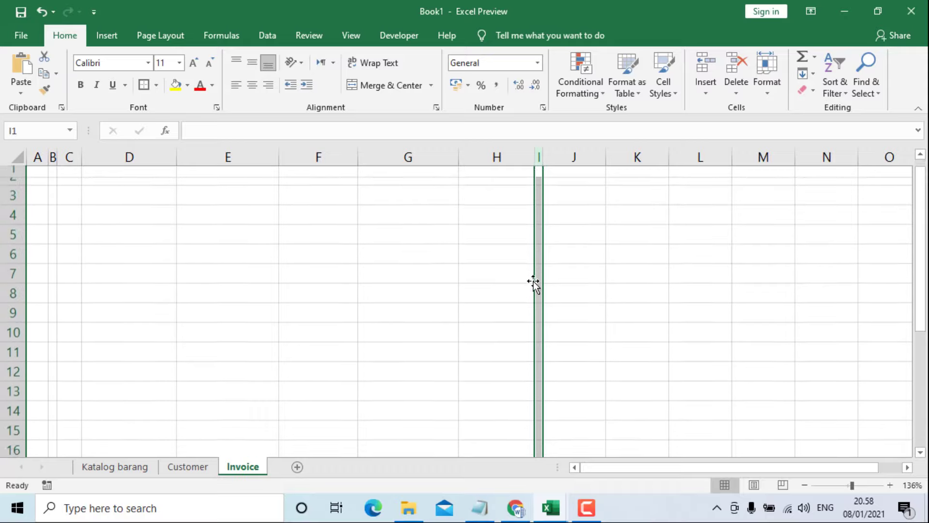
{"action": "scroll", "coordinate": [534, 283], "scroll_direction": "down", "scroll_amount": 4}
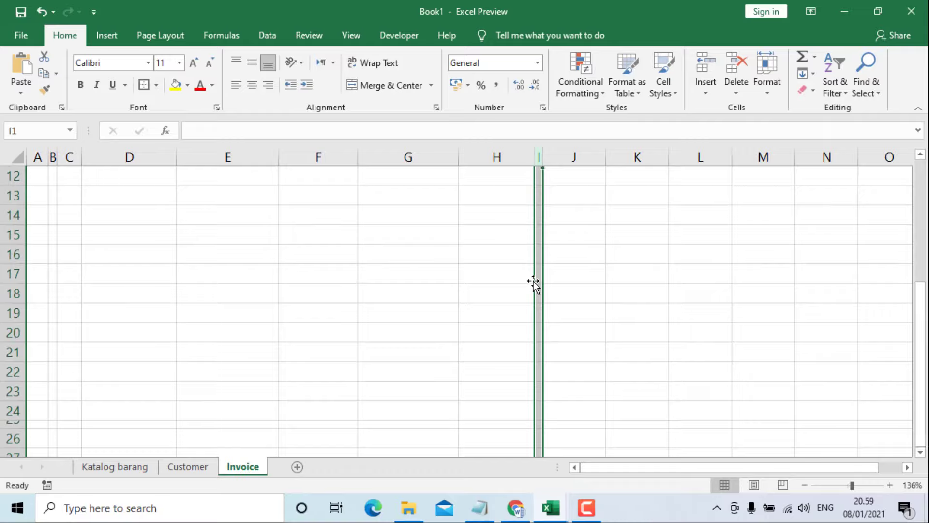
{"action": "left_click", "coordinate": [13, 424]}
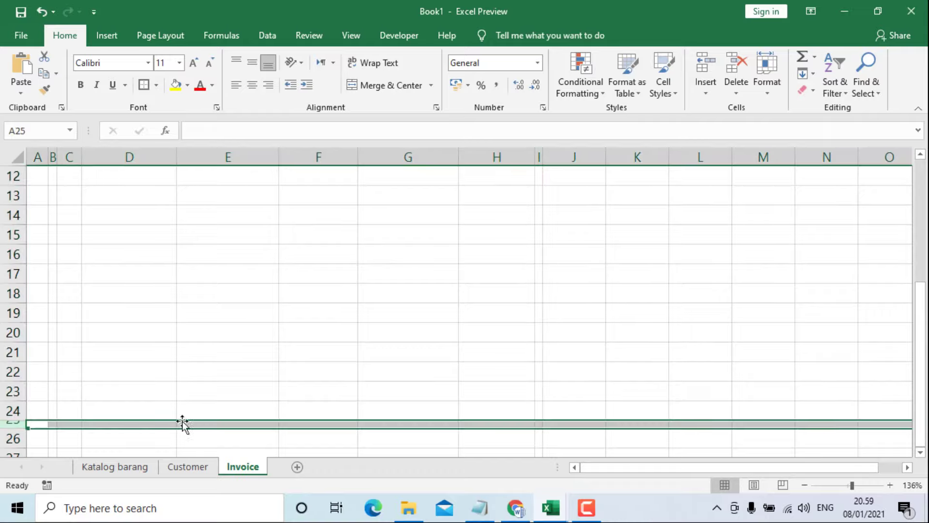
{"action": "scroll", "coordinate": [177, 446], "scroll_direction": "up", "scroll_amount": 3}
{"action": "scroll", "coordinate": [176, 446], "scroll_direction": "up", "scroll_amount": 1}
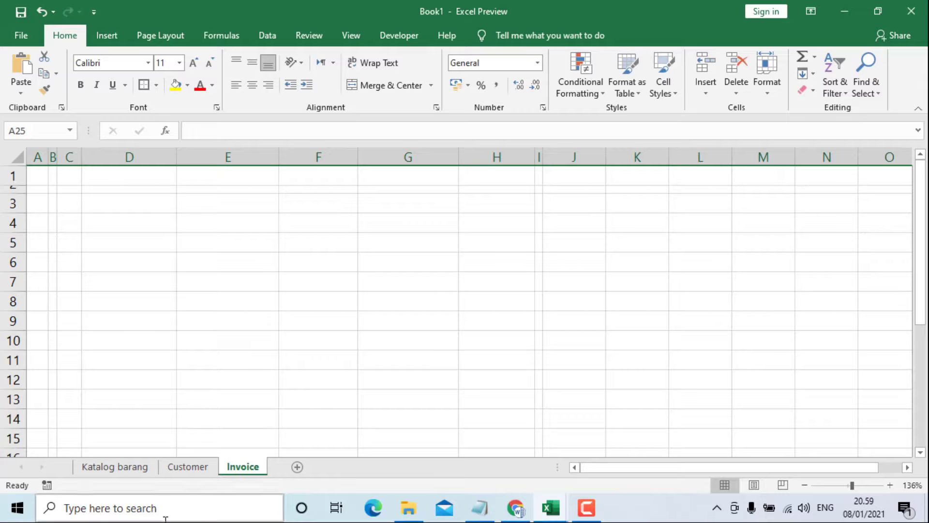
Put a thick outside border around the invoice area from B2 down to row 25
{"action": "left_click", "coordinate": [52, 189]}
{"action": "key", "text": "shift+Right"}
{"action": "key", "text": "shift+Right"}
{"action": "key", "text": "shift+Right"}
{"action": "key", "text": "shift+Right"}
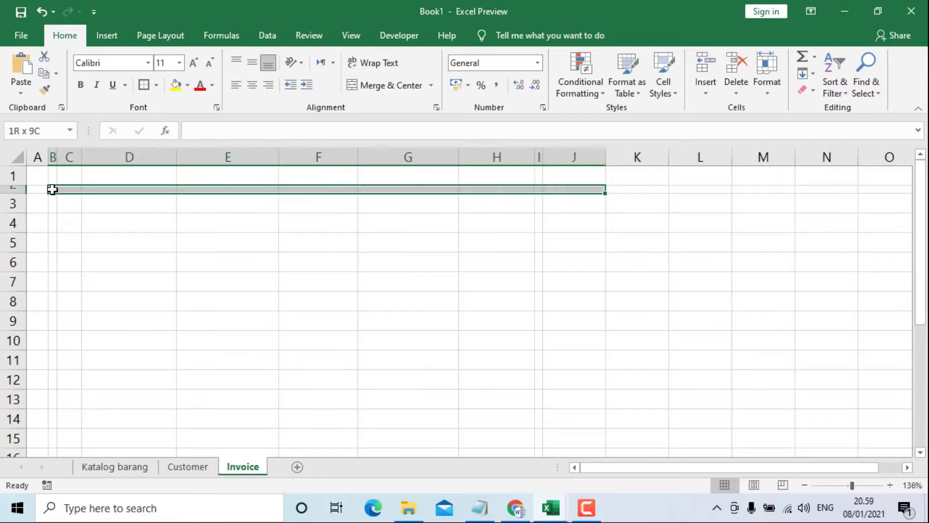
{"action": "key", "text": "shift+Left"}
{"action": "key", "text": "shift+Down"}
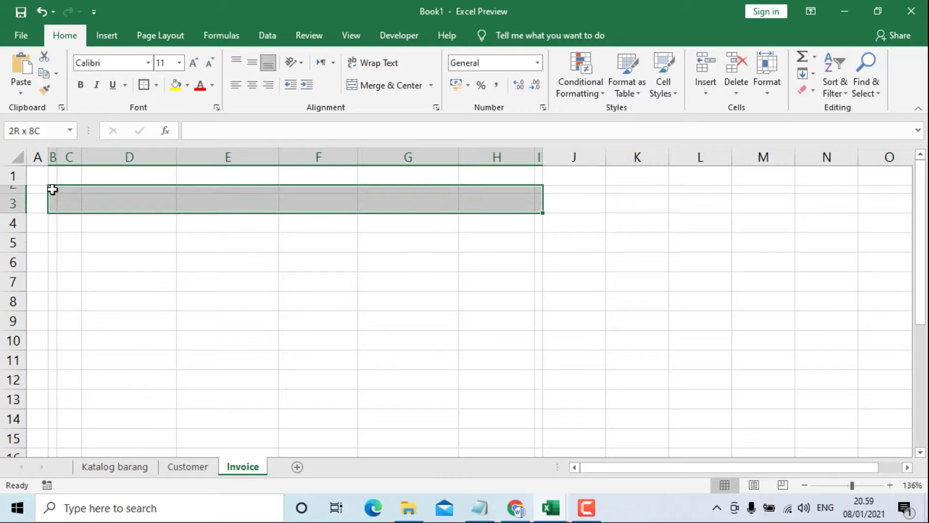
{"action": "key", "text": "shift+Down"}
{"action": "key", "text": "shift+Down"}
{"action": "key", "text": "shift+Down"}
{"action": "key", "text": "shift+Down"}
{"action": "key", "text": "shift+Down"}
{"action": "key", "text": "shift+Down"}
{"action": "key", "text": "shift+Down"}
{"action": "key", "text": "shift+Down"}
{"action": "key", "text": "shift+Down"}
{"action": "key", "text": "shift+Down"}
{"action": "key", "text": "shift+Down"}
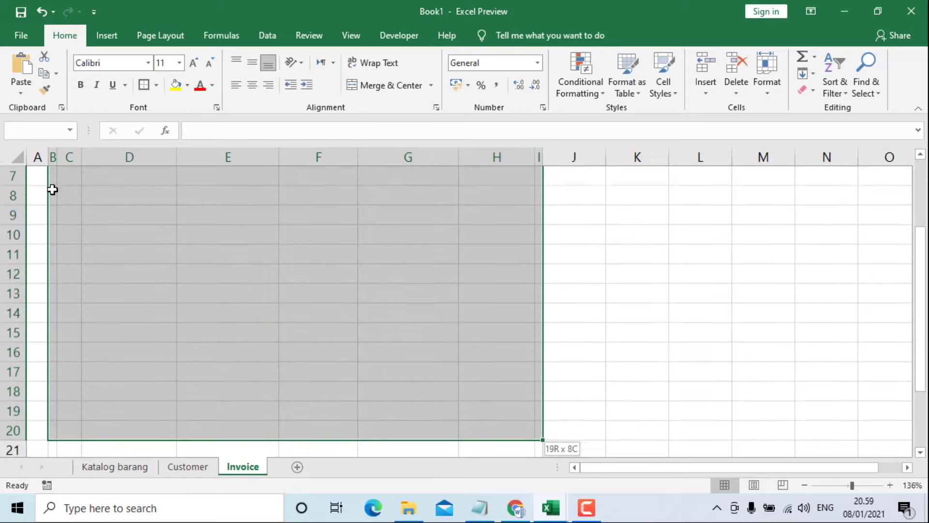
{"action": "key", "text": "shift+Down"}
{"action": "key", "text": "shift+Down"}
{"action": "key", "text": "shift+Down"}
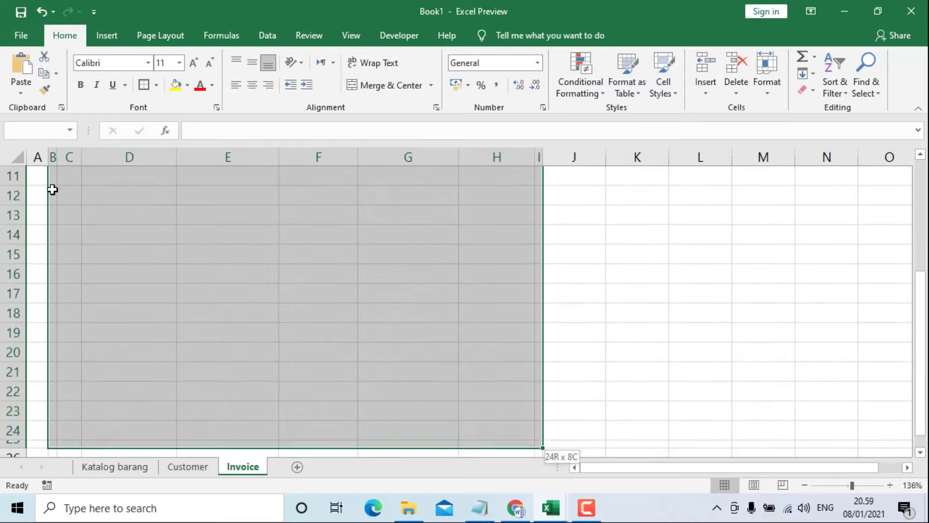
{"action": "left_click", "coordinate": [155, 85]}
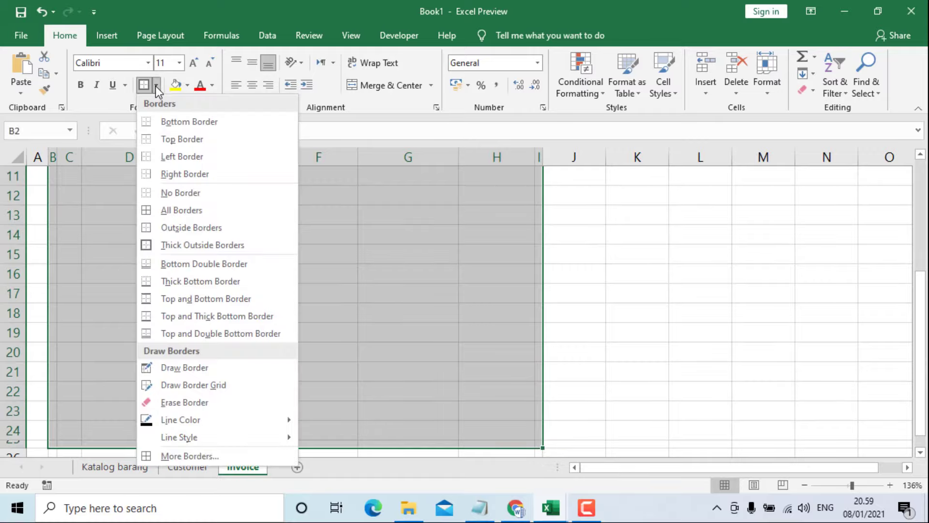
{"action": "left_click", "coordinate": [212, 244]}
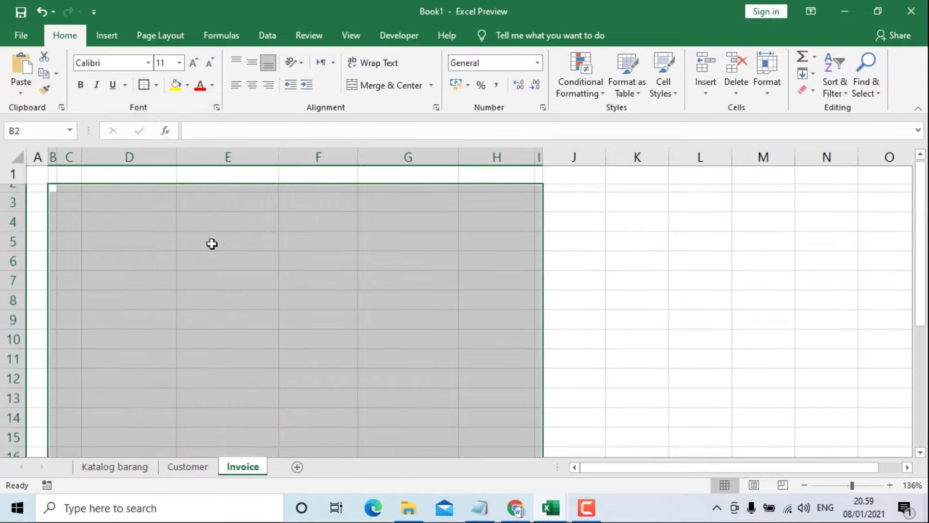
{"action": "left_click", "coordinate": [212, 244]}
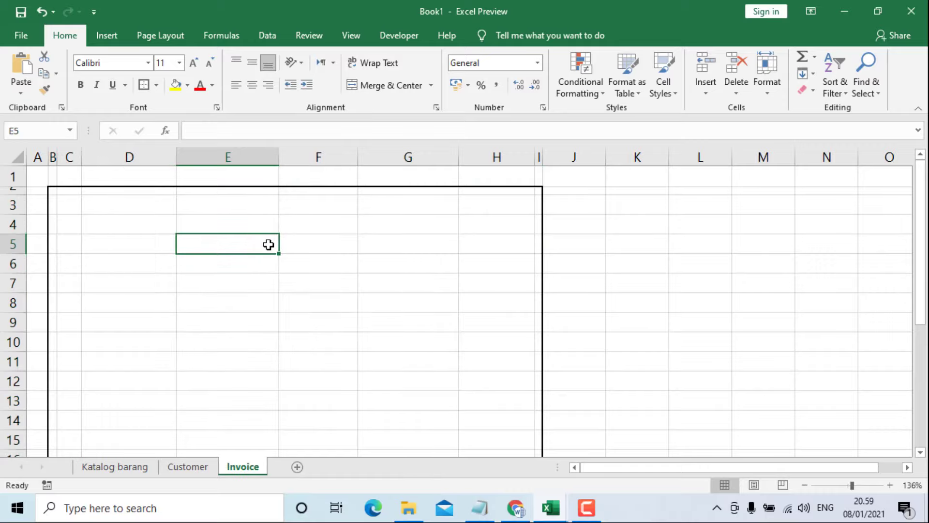
{"action": "scroll", "coordinate": [267, 245], "scroll_direction": "down", "scroll_amount": 3}
{"action": "scroll", "coordinate": [268, 244], "scroll_direction": "down", "scroll_amount": 1}
{"action": "scroll", "coordinate": [269, 245], "scroll_direction": "up", "scroll_amount": 2}
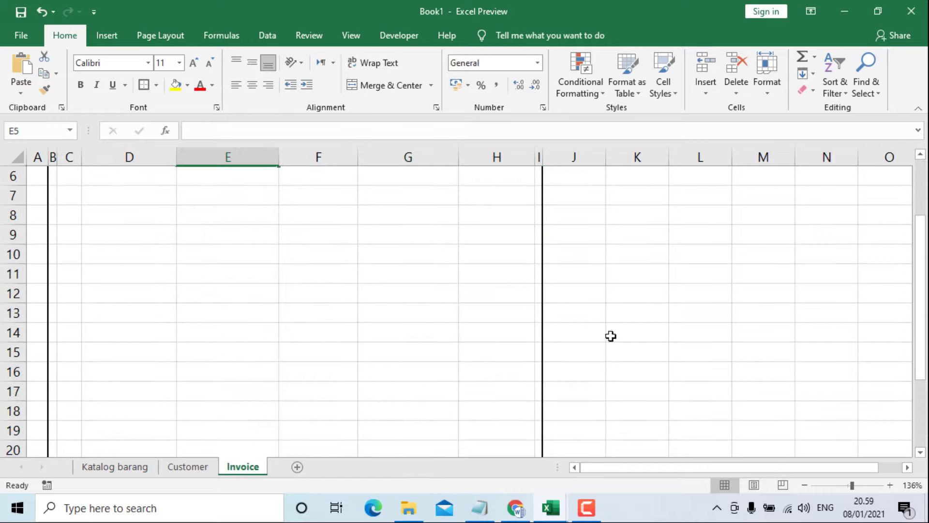
{"action": "left_click_drag", "start_coordinate": [851, 485], "coordinate": [848, 485]}
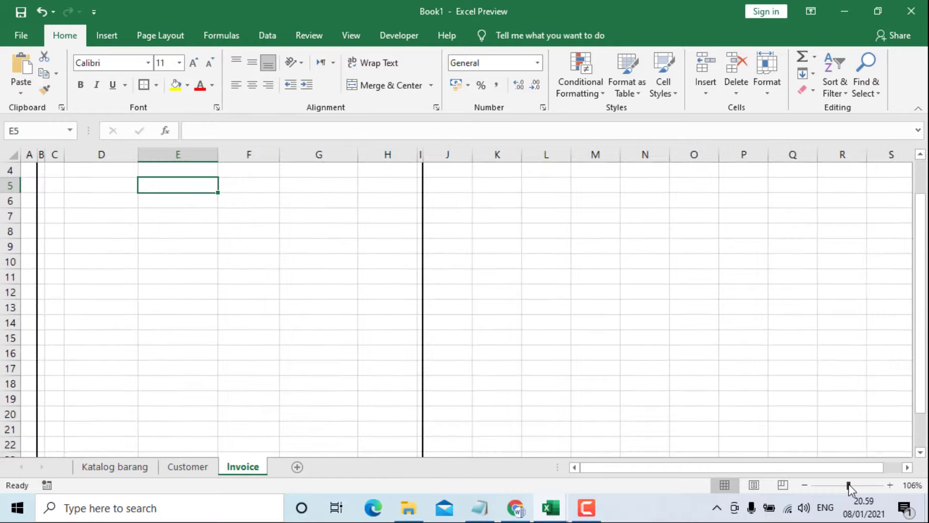
{"action": "scroll", "coordinate": [589, 326], "scroll_direction": "down", "scroll_amount": 2}
{"action": "scroll", "coordinate": [589, 326], "scroll_direction": "up", "scroll_amount": 3}
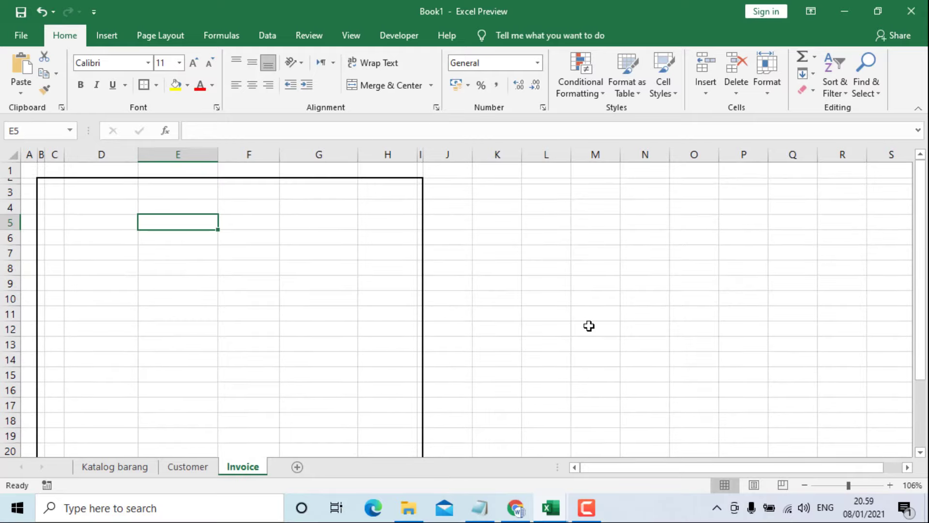
{"action": "scroll", "coordinate": [589, 325], "scroll_direction": "down", "scroll_amount": 2}
{"action": "scroll", "coordinate": [589, 326], "scroll_direction": "up", "scroll_amount": 2}
{"action": "scroll", "coordinate": [589, 325], "scroll_direction": "up", "scroll_amount": 1}
Merge D3:G3 with an INVOICE title, bold and enlarged to size 12
{"action": "left_click", "coordinate": [56, 191]}
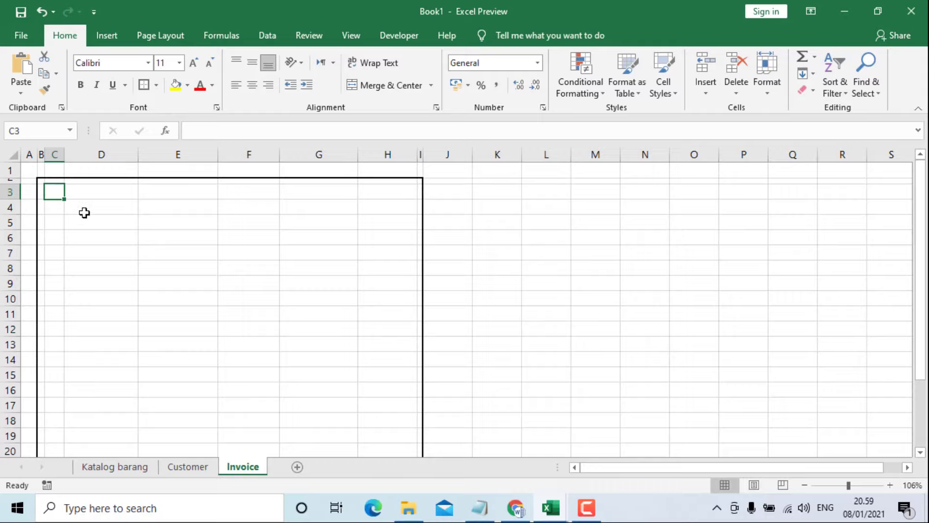
{"action": "left_click_drag", "start_coordinate": [95, 192], "coordinate": [292, 192]}
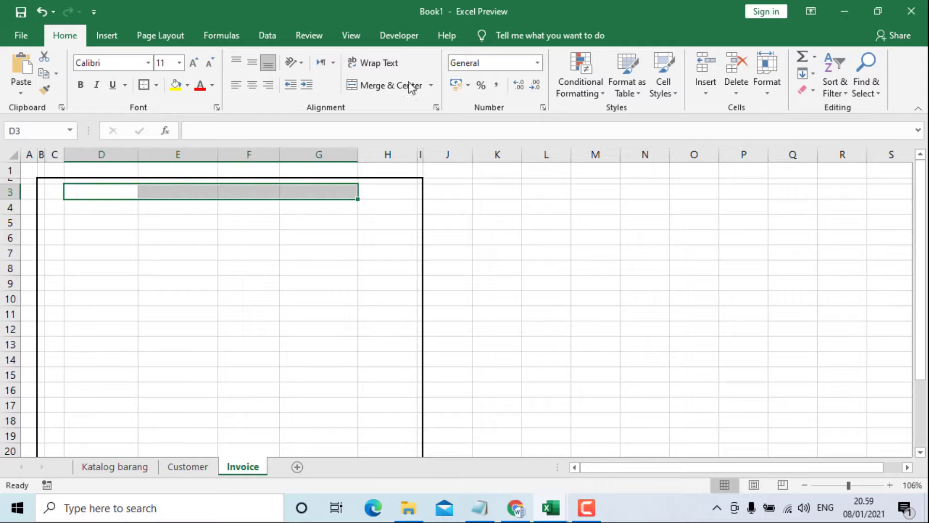
{"action": "left_click", "coordinate": [394, 83]}
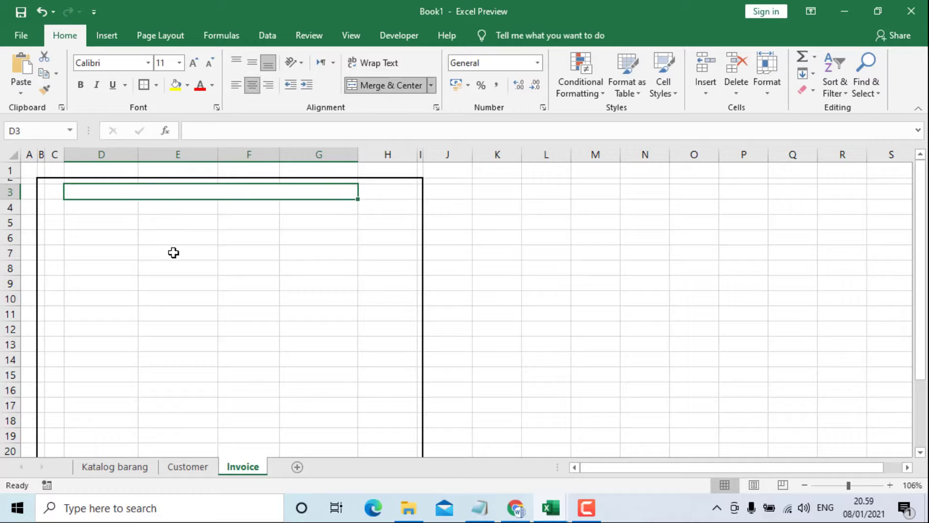
{"action": "type", "text": "tutor"}
{"action": "key", "text": "BackSpace"}
{"action": "key", "text": "BackSpace"}
{"action": "key", "text": "BackSpace"}
{"action": "key", "text": "BackSpace"}
{"action": "key", "text": "BackSpace"}
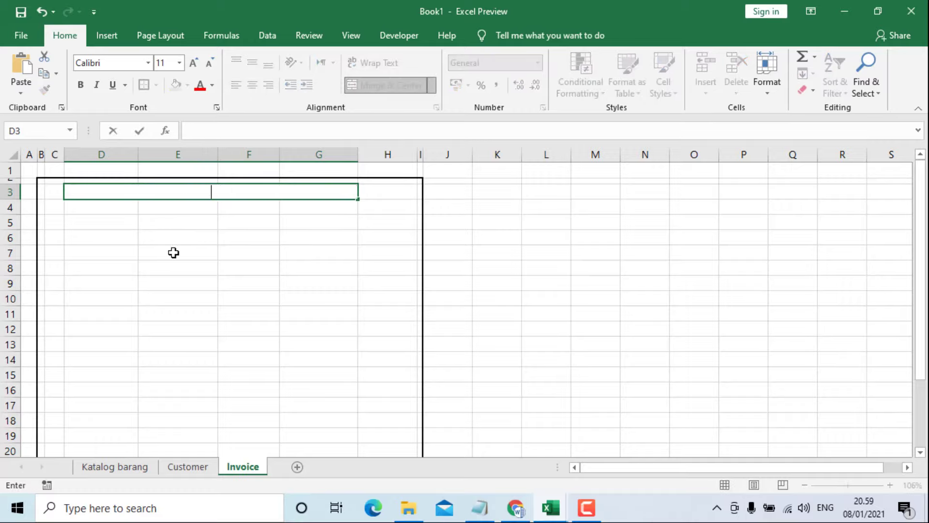
{"action": "type", "text": "INVOIC"}
{"action": "type", "text": "E"}
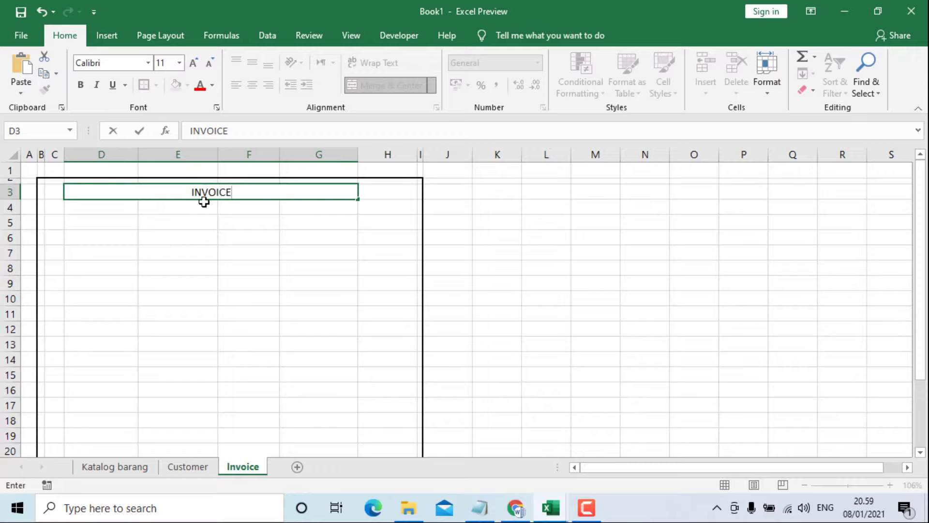
{"action": "left_click", "coordinate": [226, 221]}
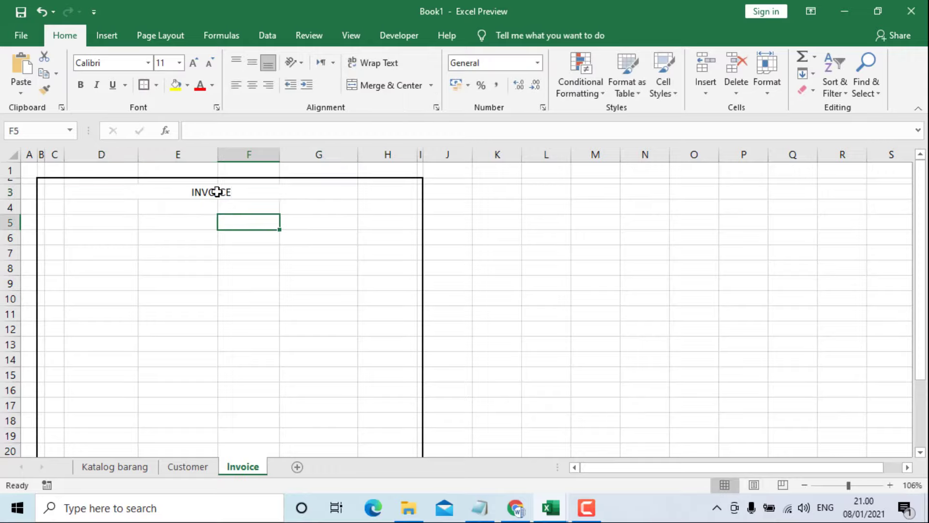
{"action": "left_click", "coordinate": [218, 191]}
{"action": "left_click", "coordinate": [83, 89]}
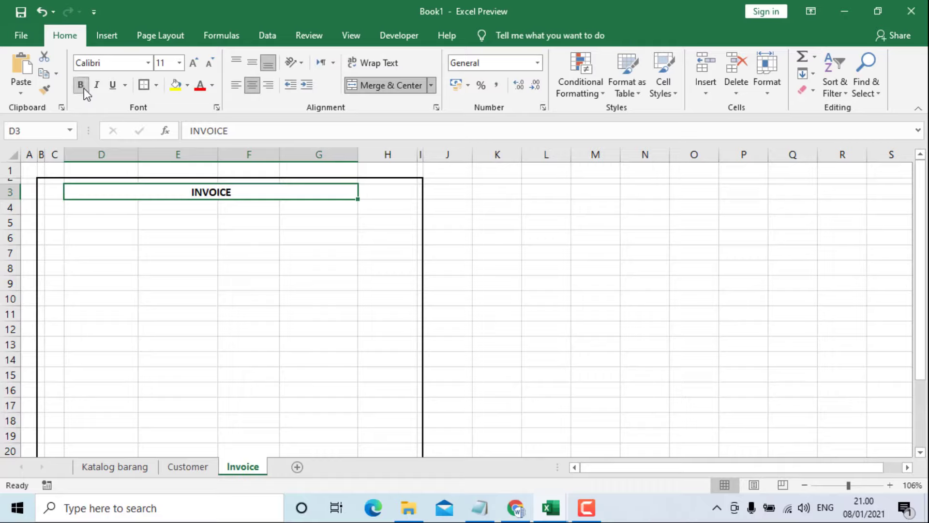
{"action": "left_click", "coordinate": [194, 64]}
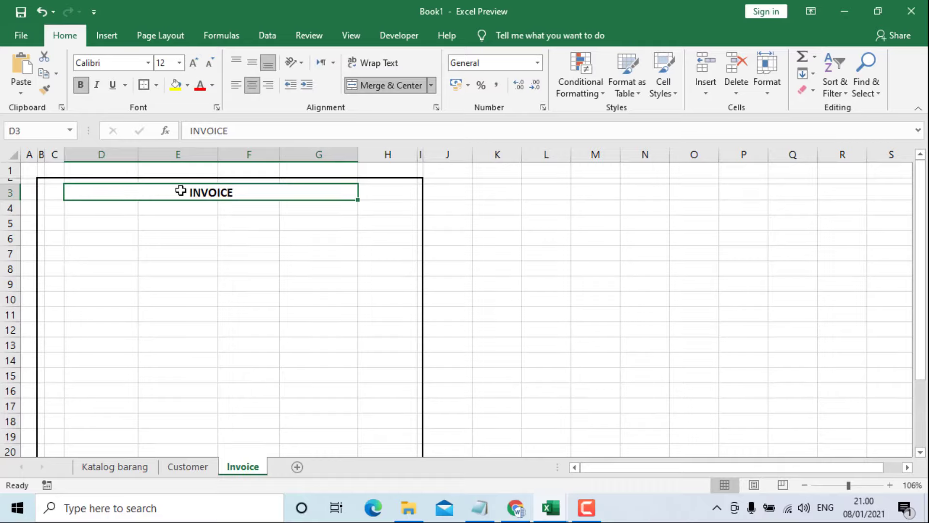
{"action": "left_click", "coordinate": [183, 226]}
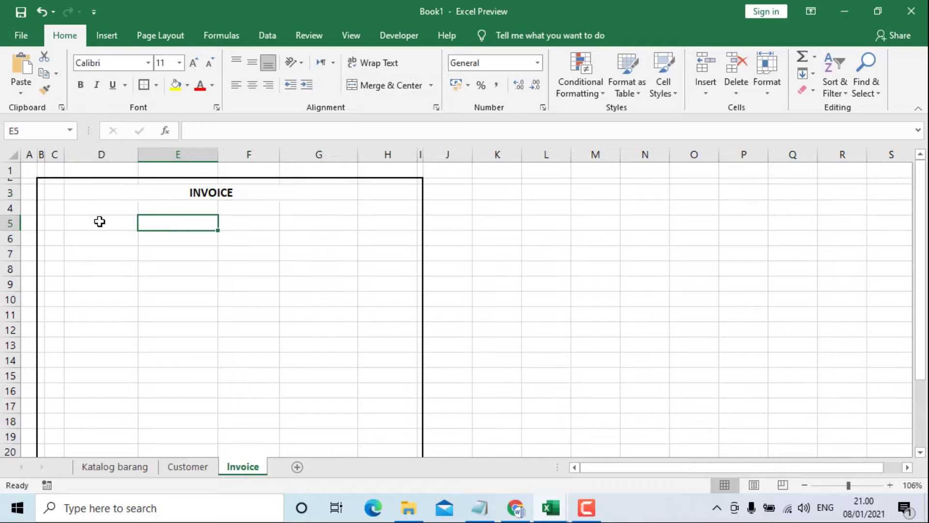
Enter PT TUTORIAL OFFICE in D4 and the Jakarta Pusat city line below it
{"action": "left_click", "coordinate": [78, 209]}
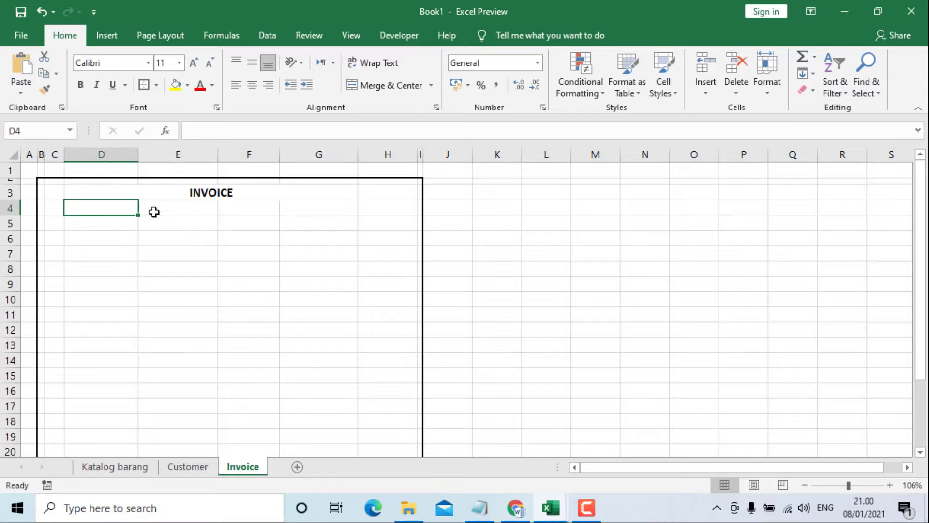
{"action": "type", "text": "PT"}
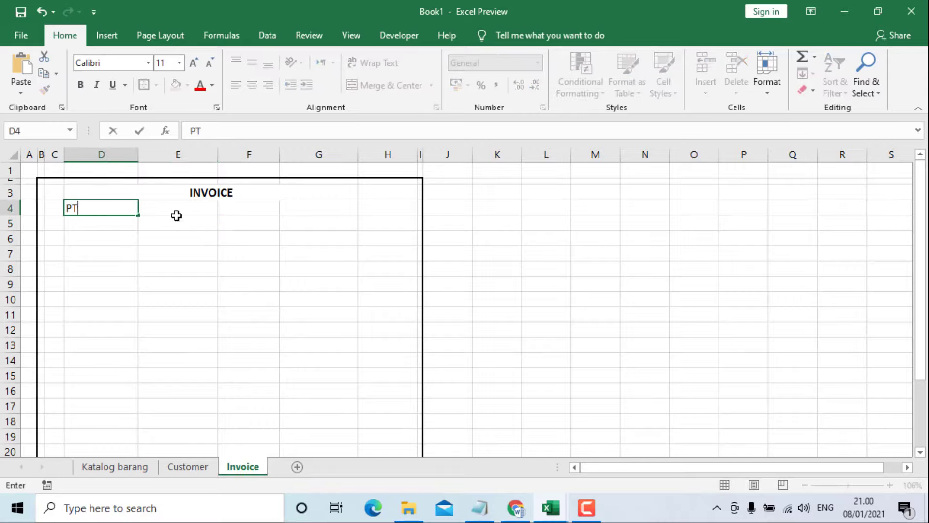
{"action": "type", "text": " TUTORIAL "}
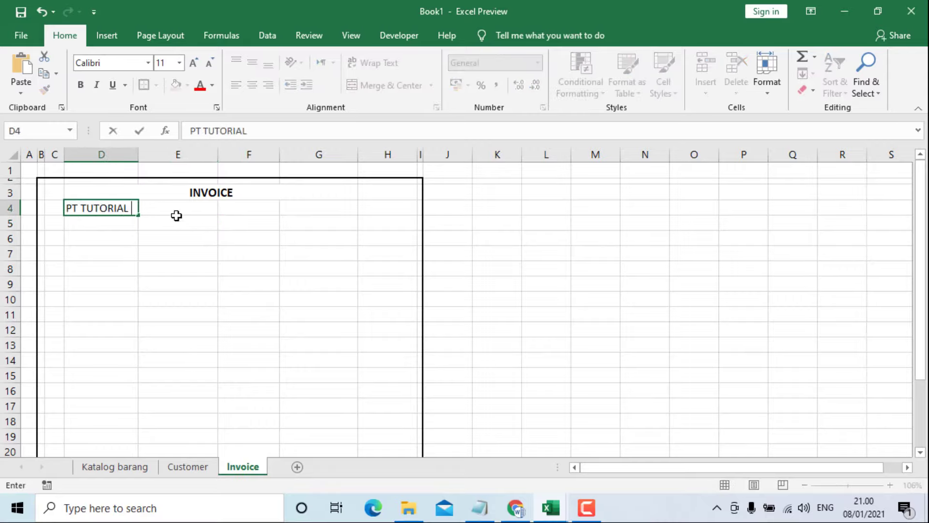
{"action": "type", "text": "OFFICE"}
{"action": "key", "text": "Return"}
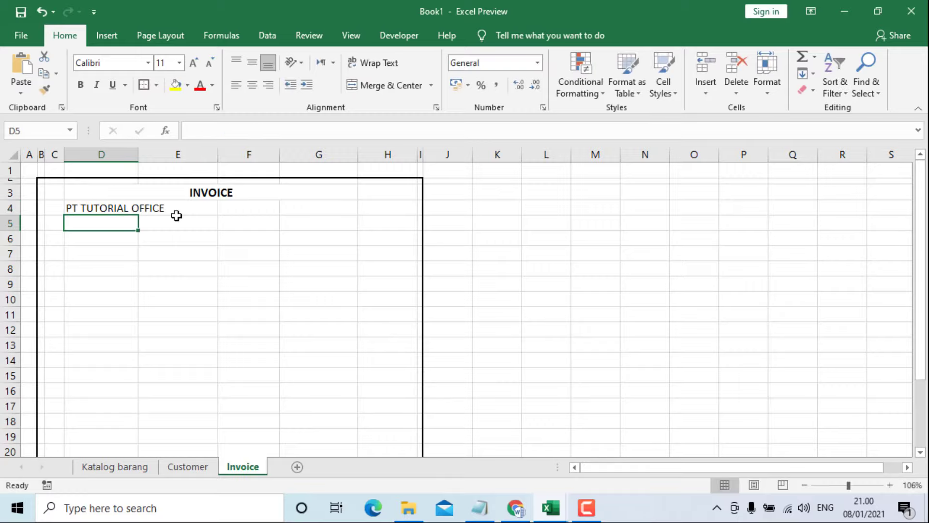
{"action": "type", "text": "Jakar"}
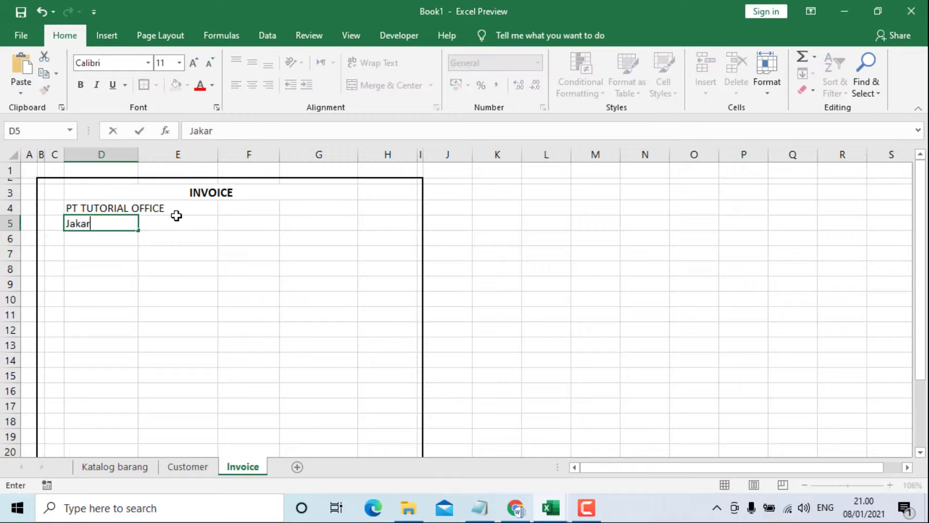
{"action": "type", "text": "ta "}
{"action": "type", "text": "st"}
{"action": "type", "text": "at"}
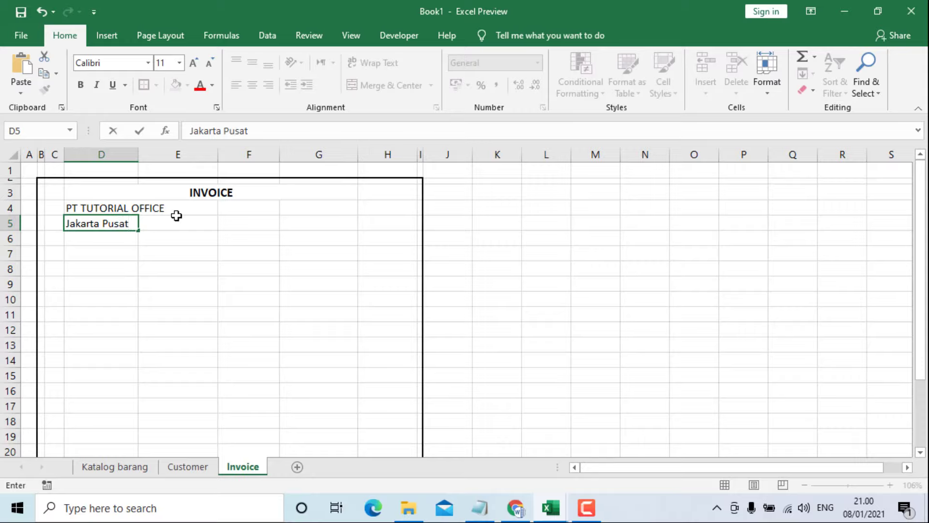
{"action": "key", "text": "Return"}
Add the company e-mail line and the 'No hp :' phone line beneath the city
{"action": "type", "text": "e"}
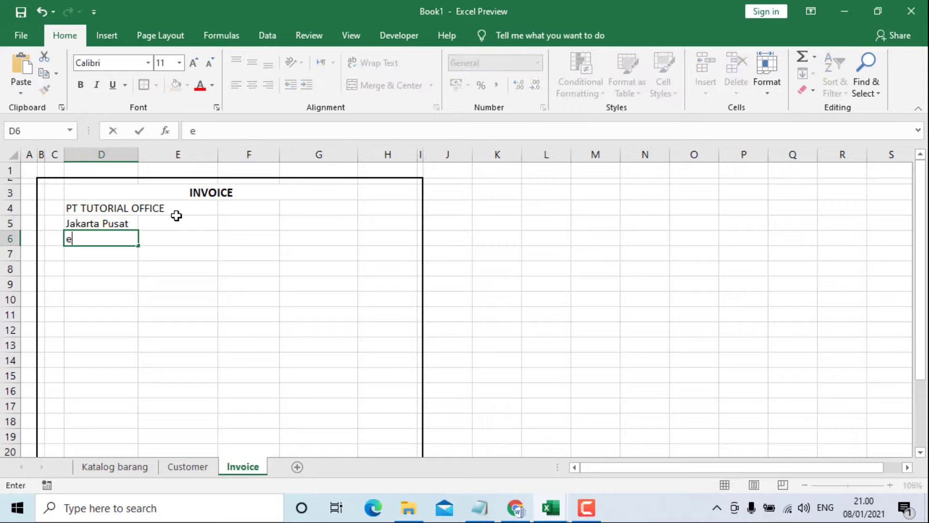
{"action": "type", "text": "mai"}
{"action": "key", "text": "BackSpace"}
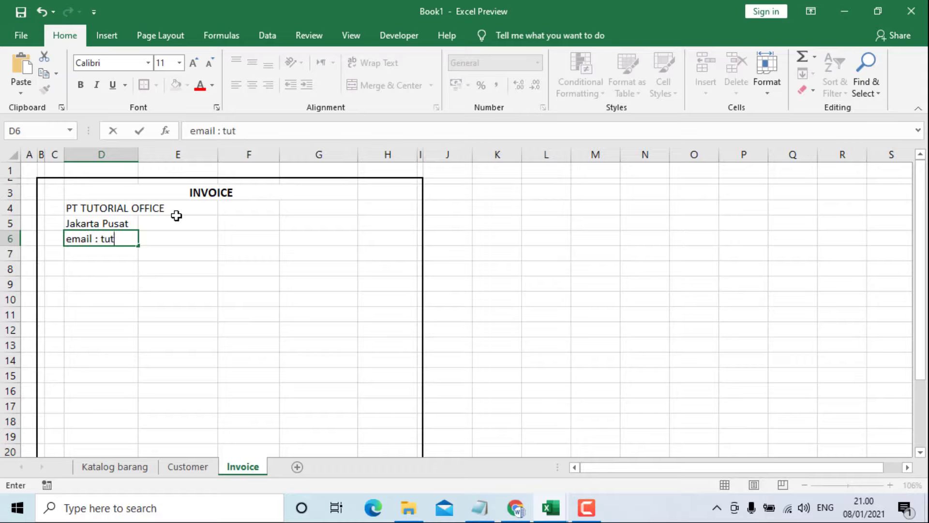
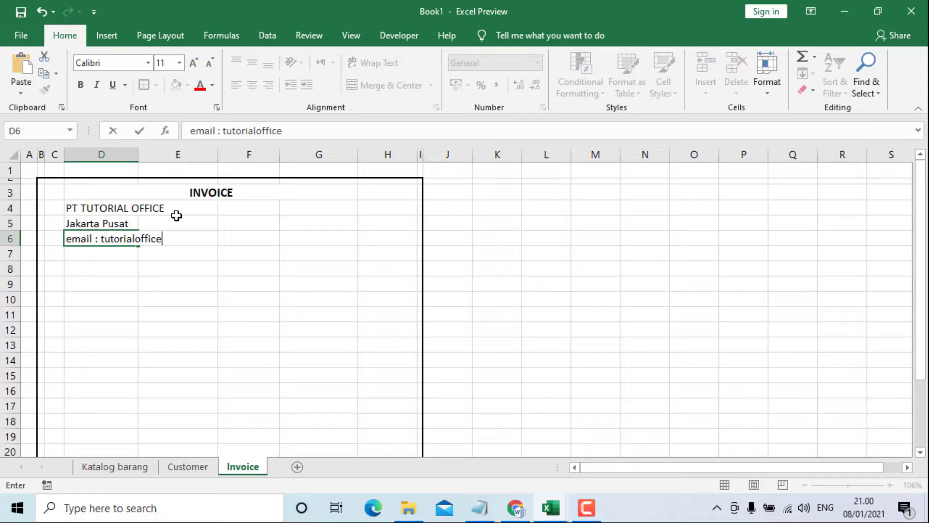
{"action": "key", "text": "Return"}
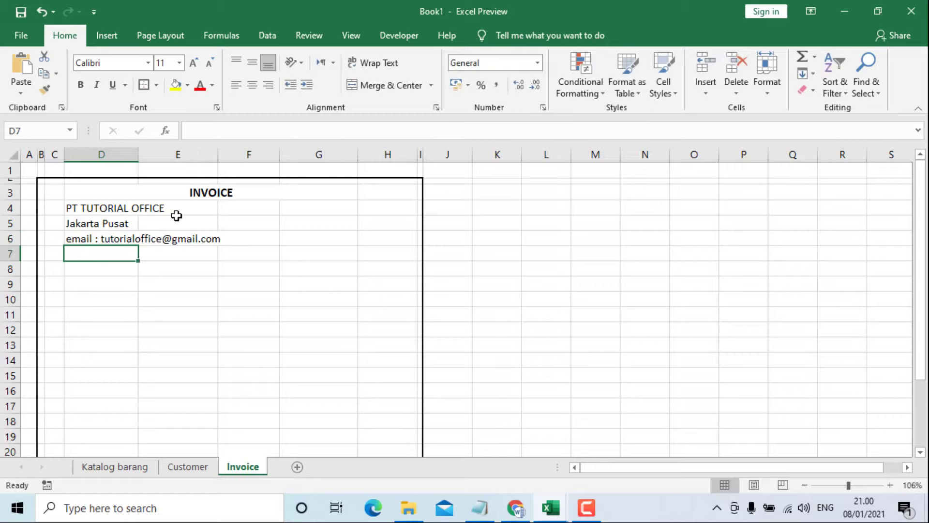
{"action": "type", "text": "No"}
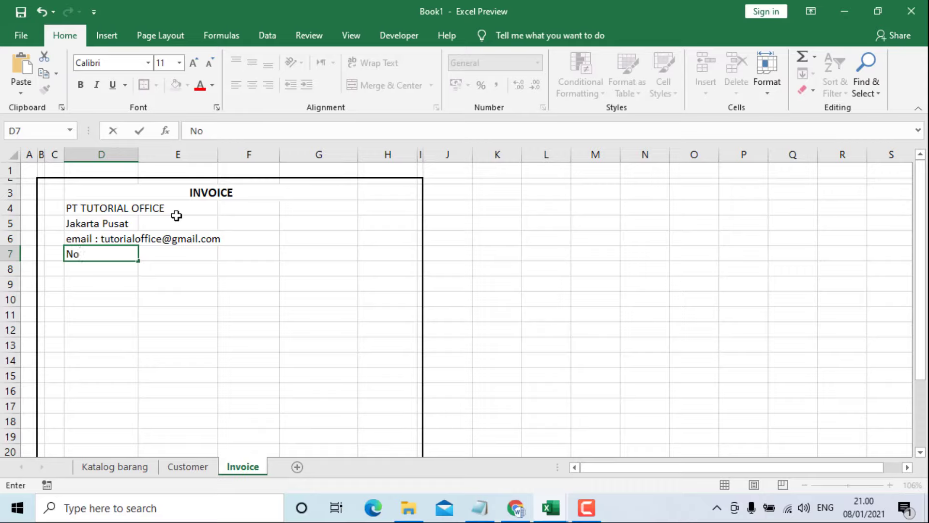
{"action": "type", "text": " hp : "}
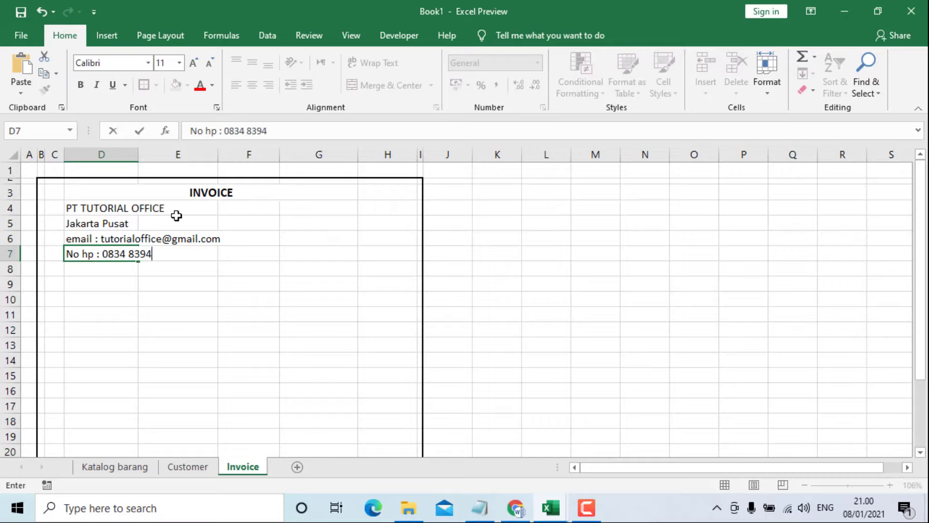
{"action": "key", "text": "Return"}
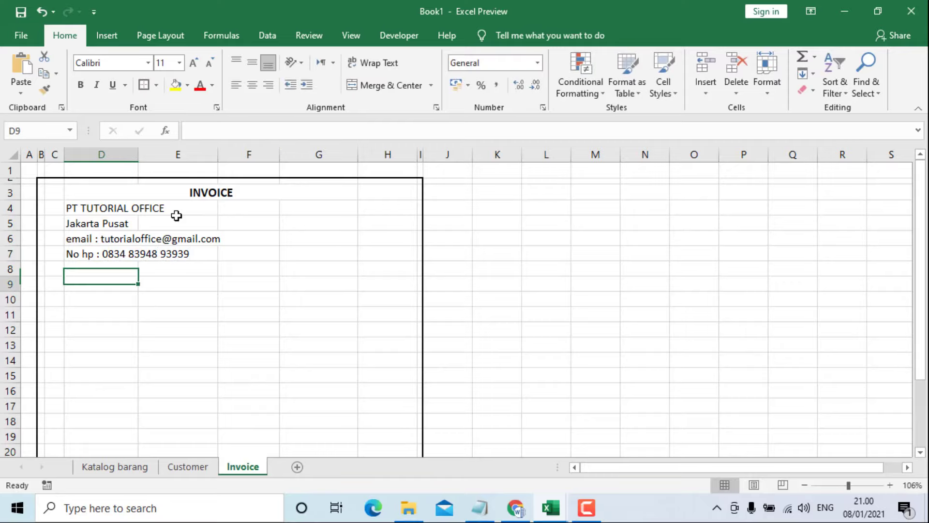
{"action": "key", "text": "Return"}
Add the 'No Faktur:' label in row 9
{"action": "type", "text": "n"}
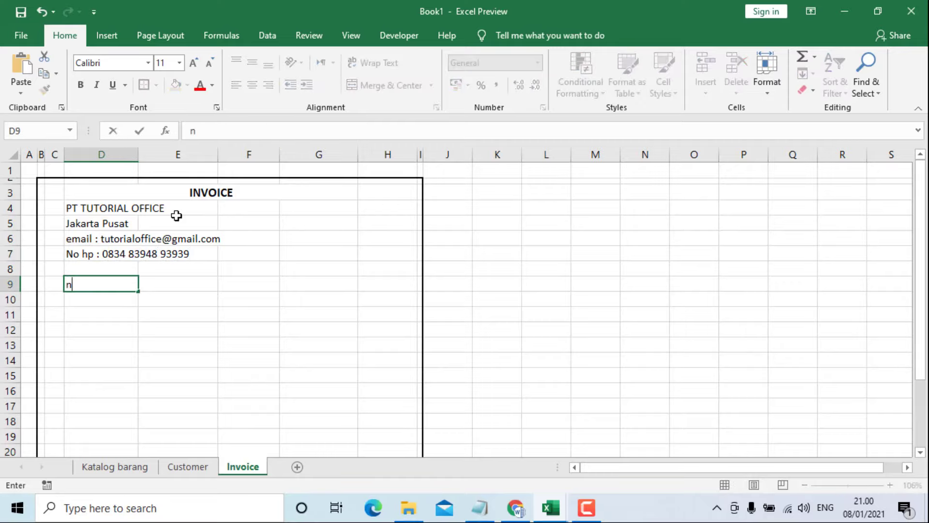
{"action": "key", "text": "BackSpace"}
{"action": "type", "text": "No "}
{"action": "type", "text": "Faktur"}
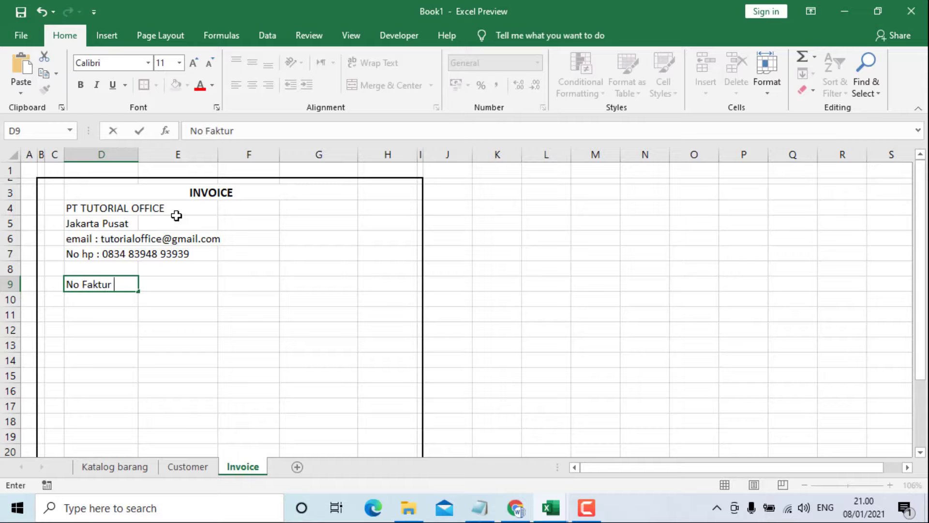
{"action": "key", "text": "Tab"}
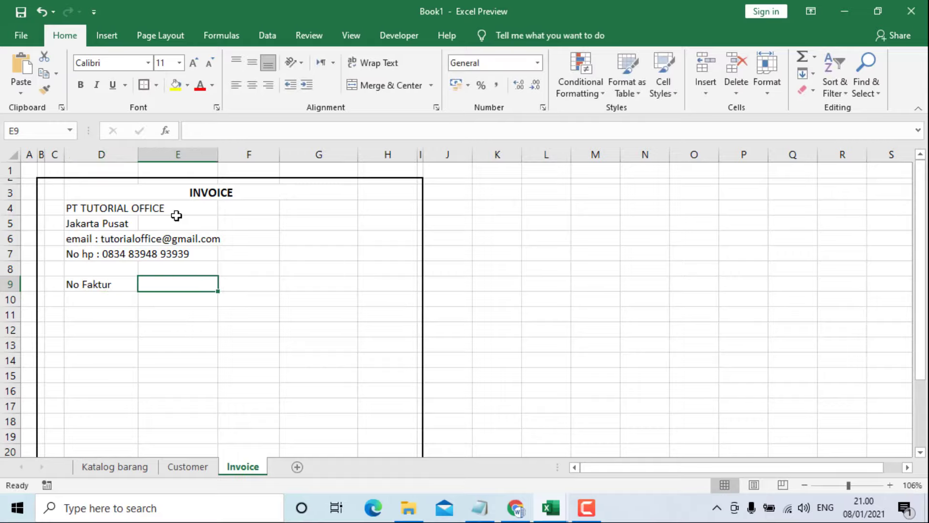
{"action": "key", "text": "Left"}
{"action": "left_click", "coordinate": [258, 127]}
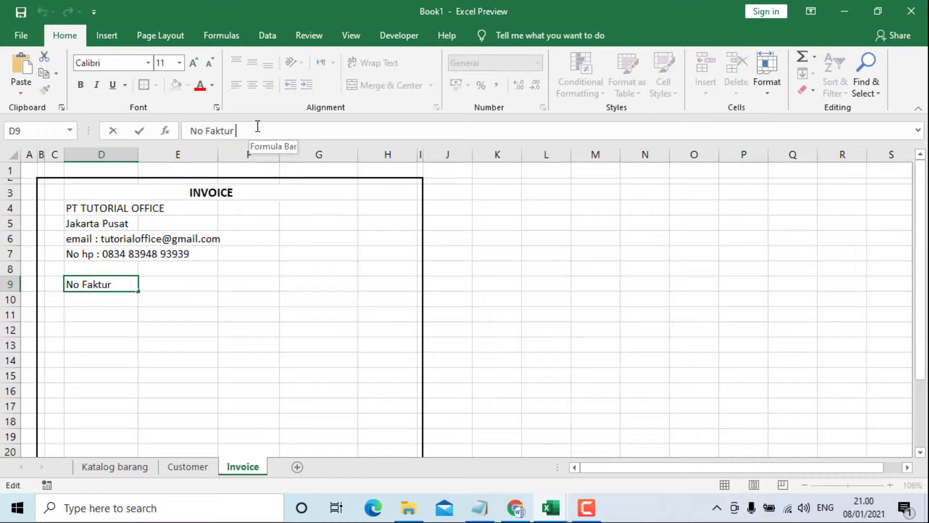
{"action": "type", "text": ":"}
{"action": "key", "text": "Return"}
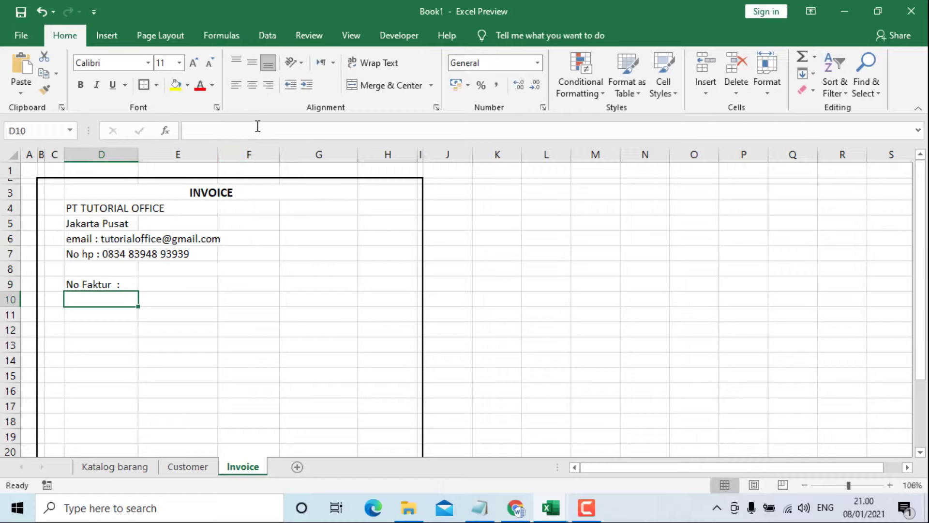
Enter '00001 in E9 so the invoice number keeps its leading zeros
{"action": "left_click", "coordinate": [152, 284]}
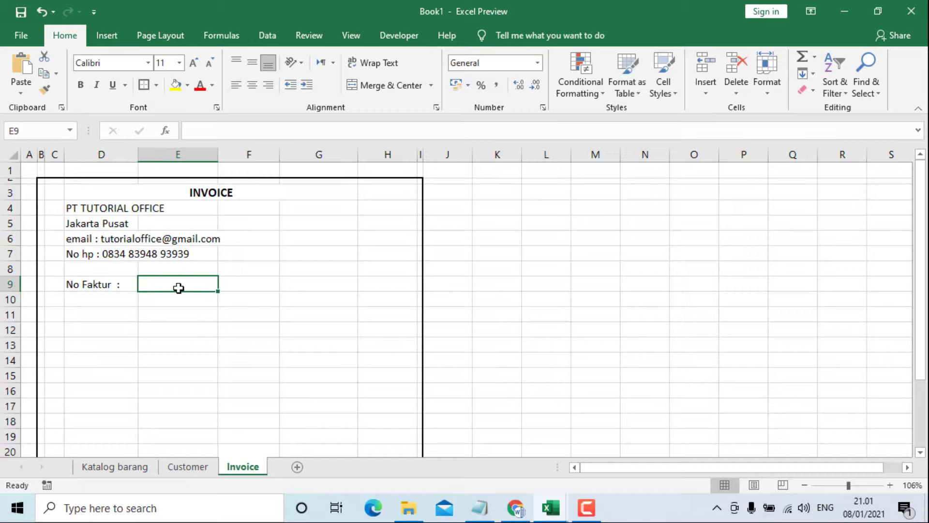
{"action": "type", "text": "'"}
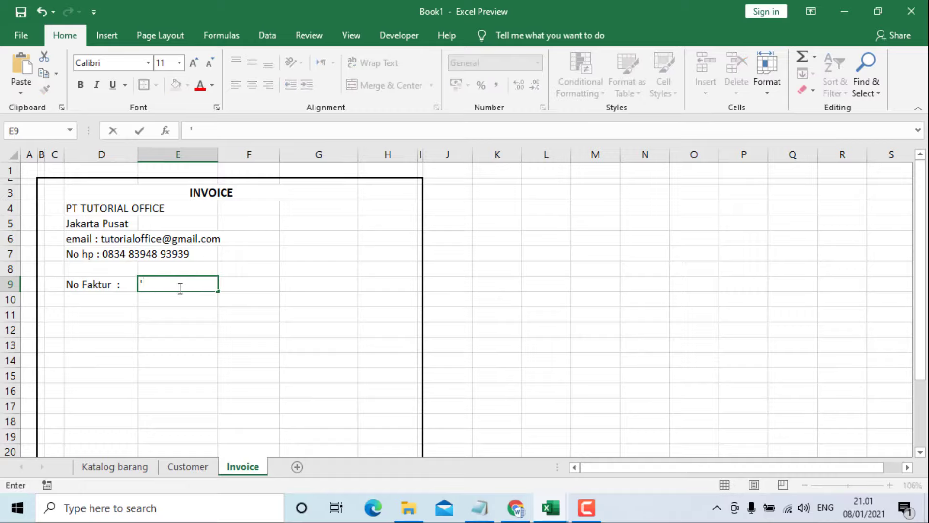
{"action": "type", "text": "001"}
{"action": "key", "text": "Return"}
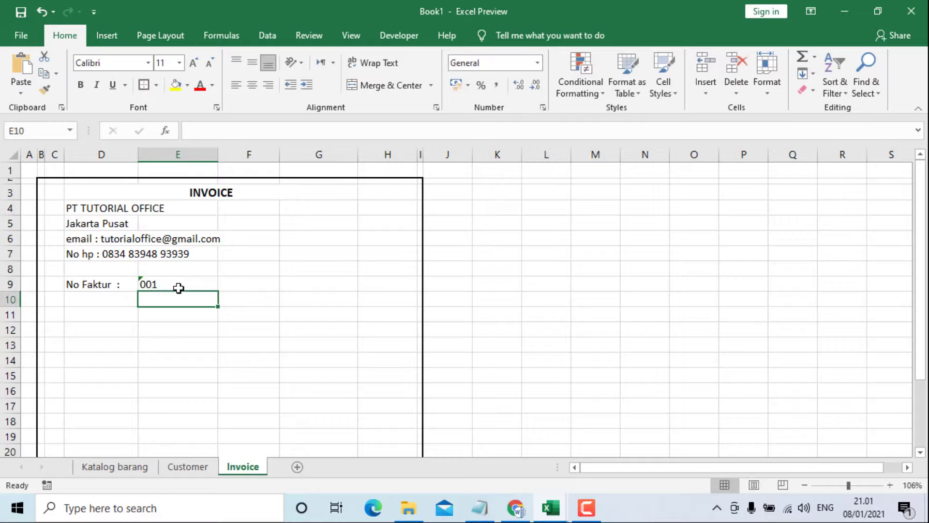
{"action": "left_click", "coordinate": [154, 282]}
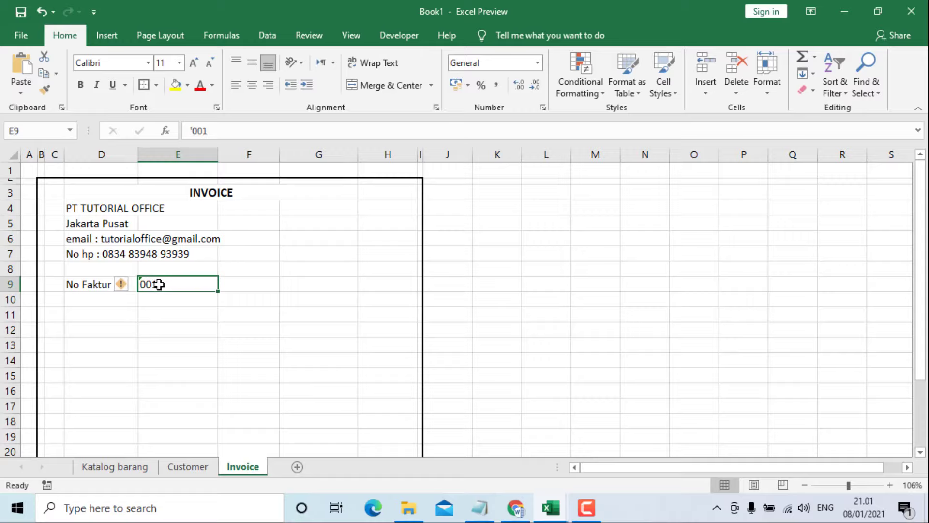
{"action": "key", "text": "Delete"}
{"action": "type", "text": "0"}
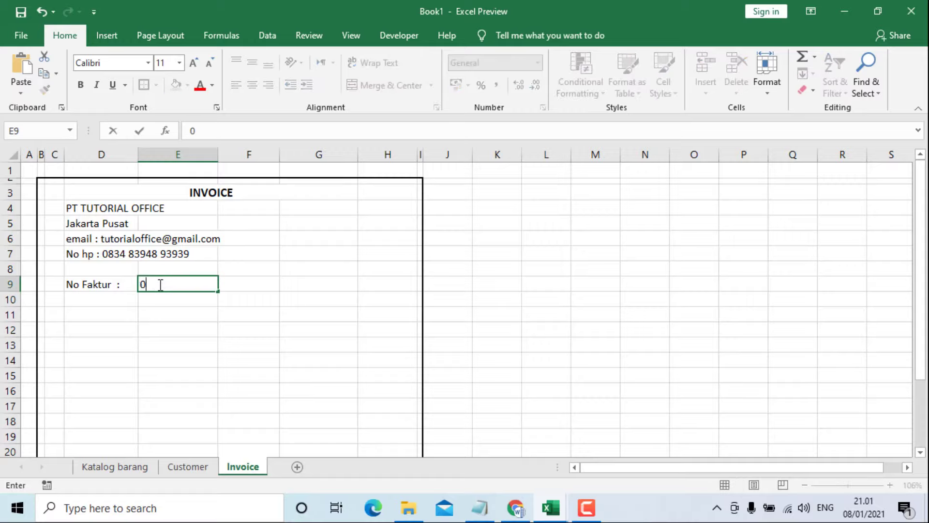
{"action": "type", "text": "001"}
{"action": "key", "text": "Return"}
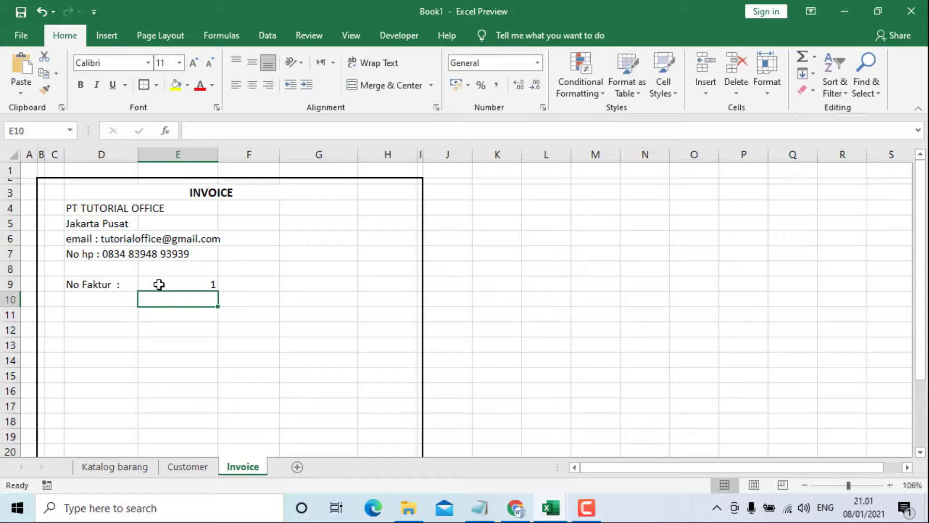
{"action": "left_click", "coordinate": [189, 283]}
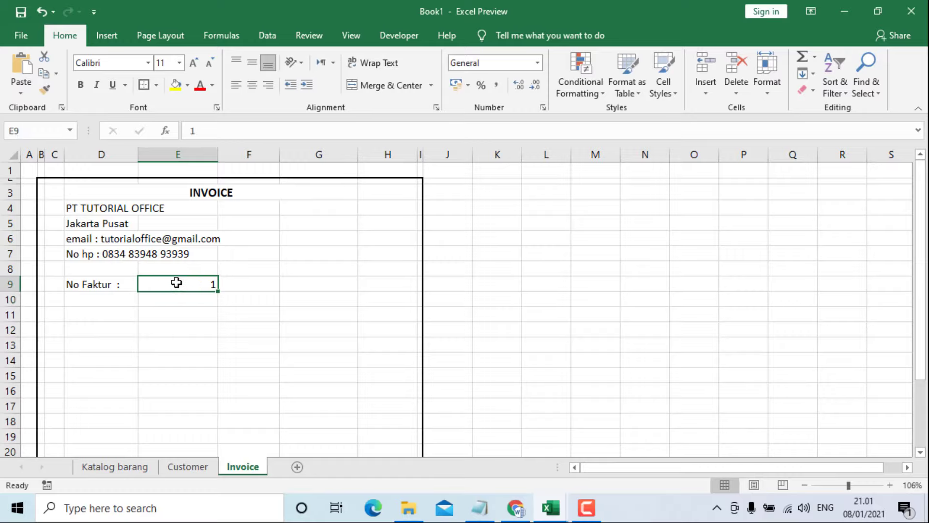
{"action": "double_click", "coordinate": [175, 282]}
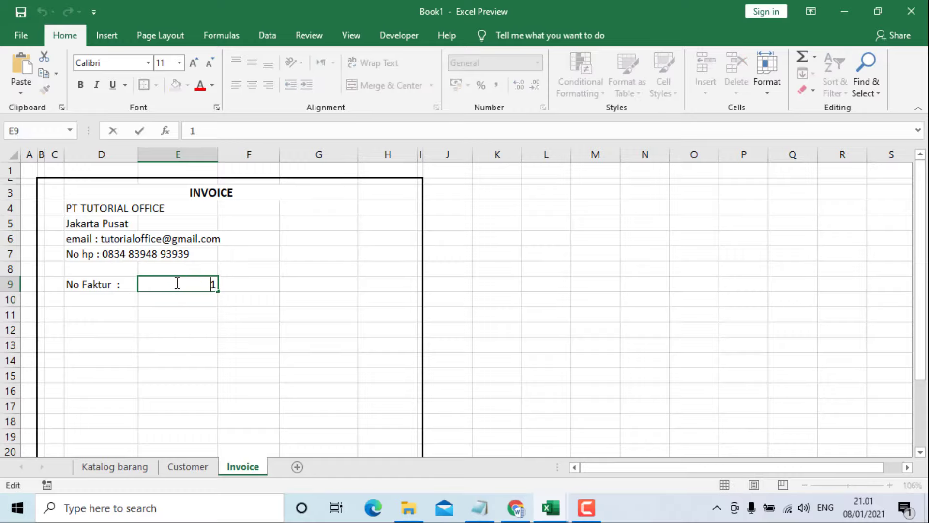
{"action": "type", "text": "'0"}
{"action": "type", "text": "000"}
{"action": "key", "text": "Return"}
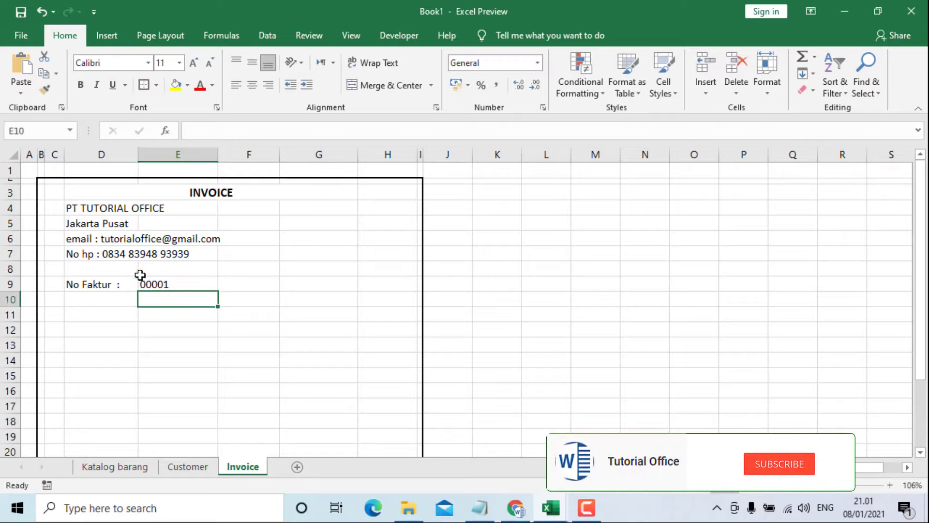
{"action": "left_click", "coordinate": [223, 273]}
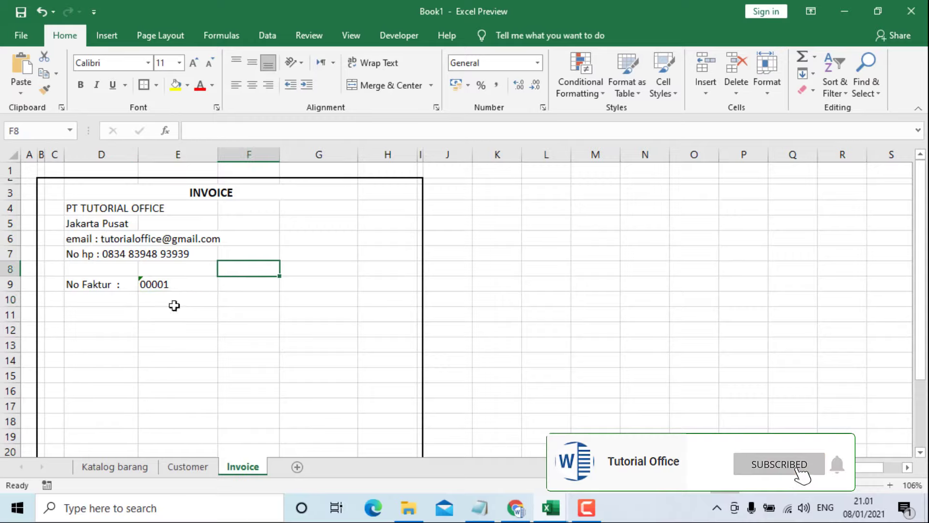
Enter the NO header in C11 and widen column D
{"action": "left_click", "coordinate": [56, 309]}
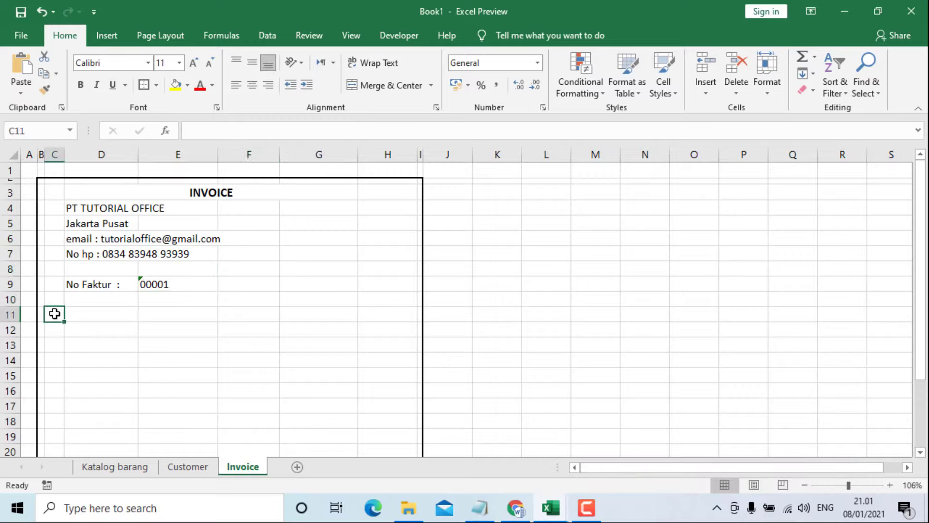
{"action": "type", "text": "no"}
{"action": "key", "text": "BackSpace"}
{"action": "key", "text": "BackSpace"}
{"action": "type", "text": "NV"}
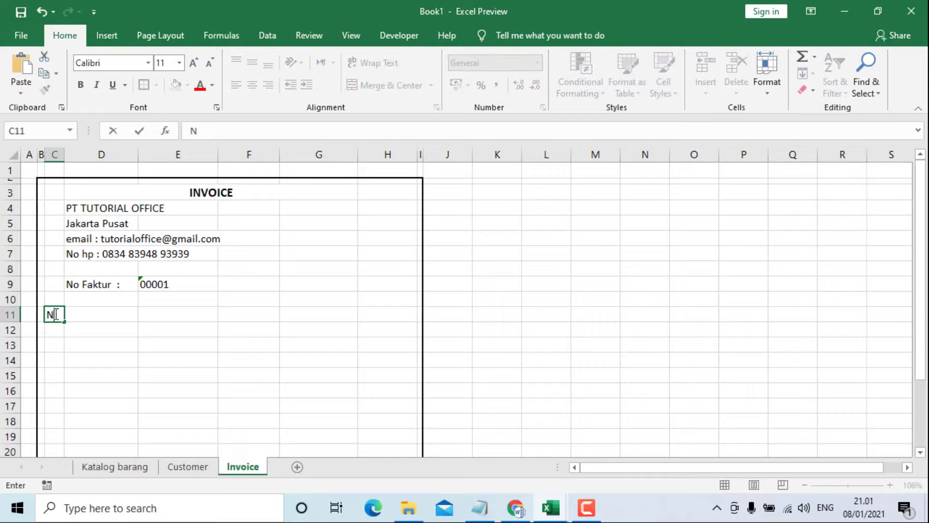
{"action": "type", "text": "O"}
{"action": "key", "text": "Tab"}
{"action": "type", "text": "NAMA"}
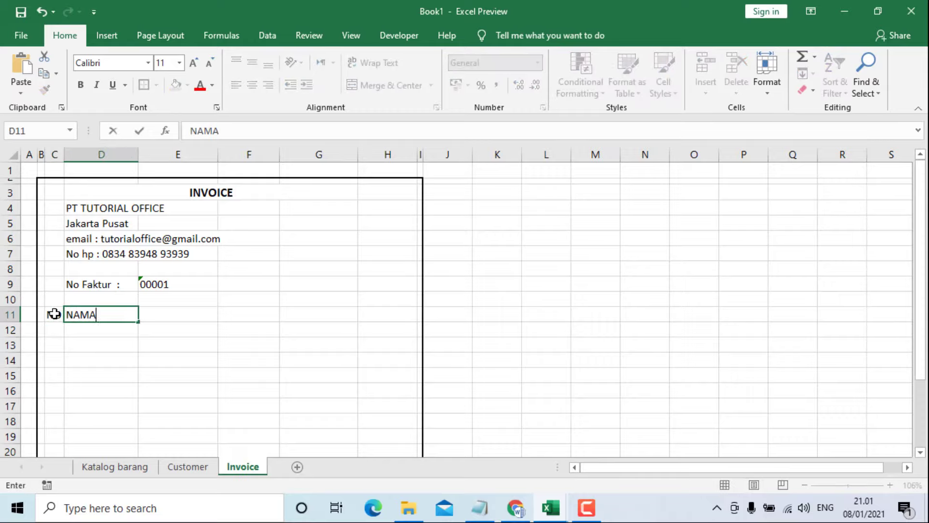
{"action": "type", "text": " BARANG"}
{"action": "key", "text": "Tab"}
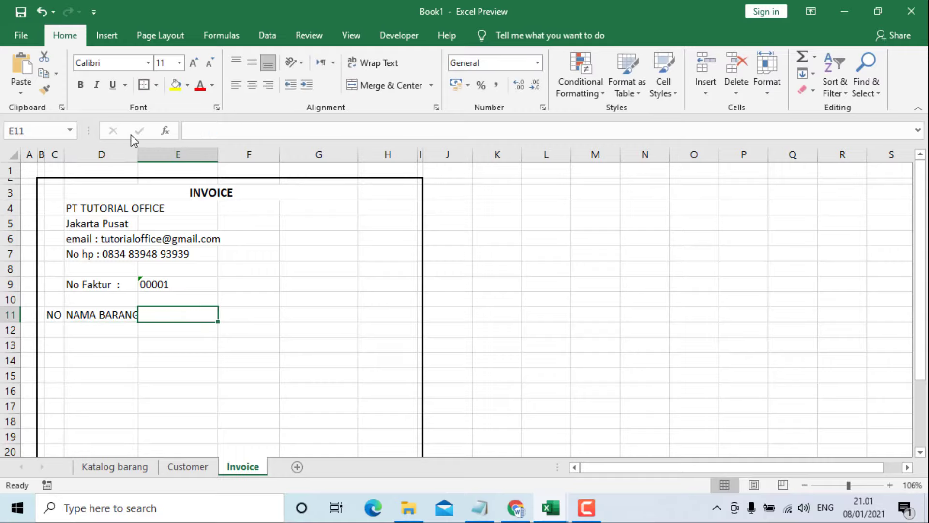
{"action": "left_click_drag", "start_coordinate": [137, 149], "coordinate": [145, 149]}
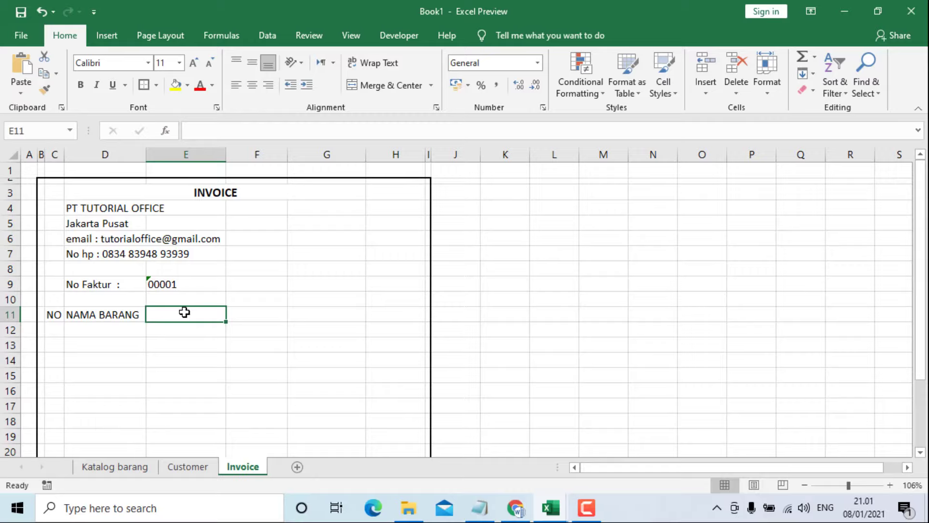
{"action": "key", "text": "Left"}
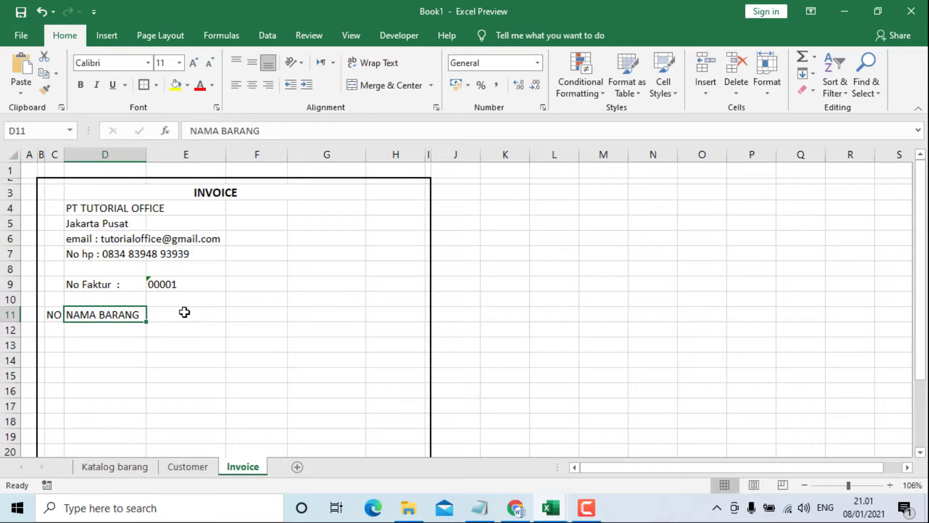
Fill KODE BARANG, NAMA BARANG, BANYAKNYA, HARGA SATUAN and TOTAL headers across D11:H11
{"action": "type", "text": "KODE BARANG"}
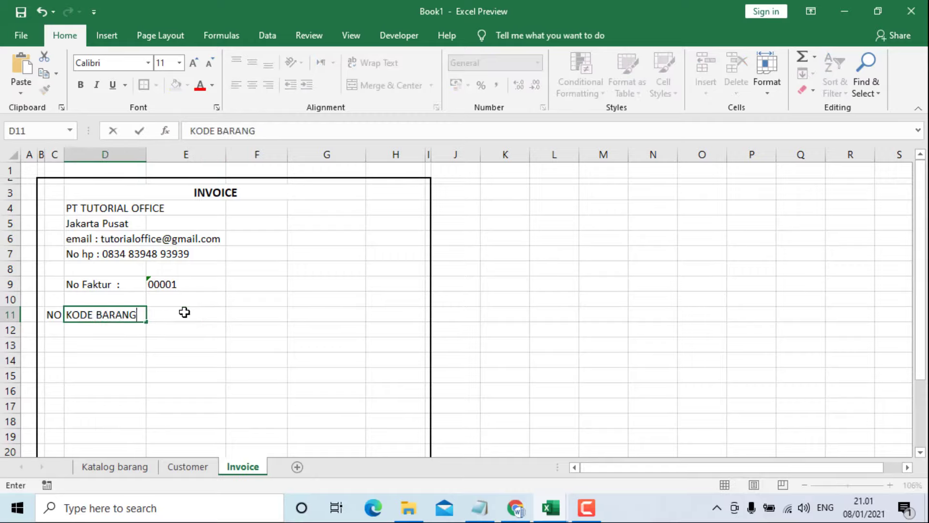
{"action": "key", "text": "Tab"}
{"action": "type", "text": "NAMA BARAN"}
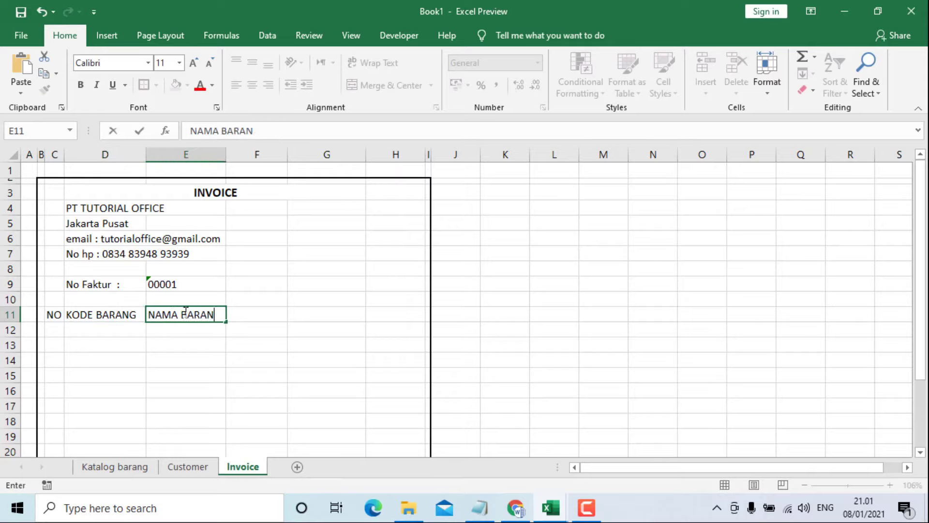
{"action": "type", "text": "G"}
{"action": "key", "text": "Tab"}
{"action": "type", "text": "BANY"}
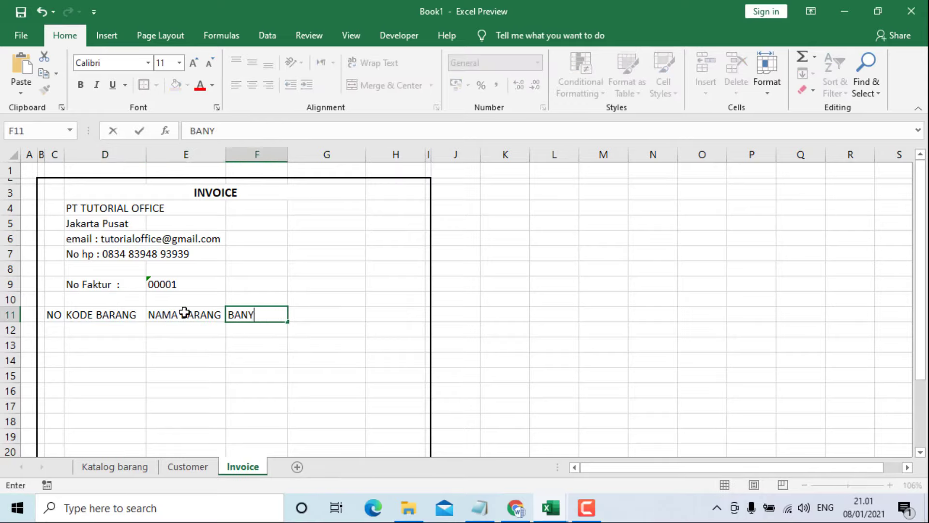
{"action": "type", "text": "AKNYA"}
{"action": "key", "text": "Tab"}
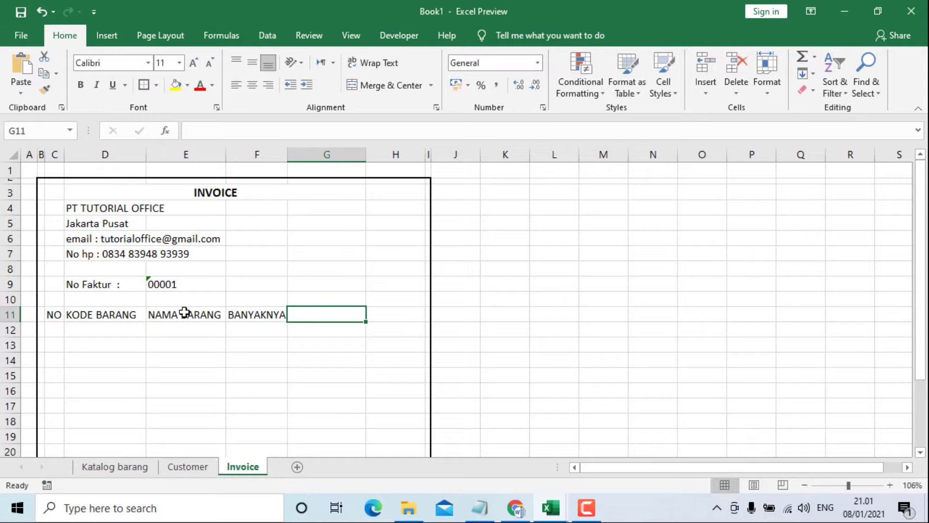
{"action": "type", "text": "HARGA SATUAN"}
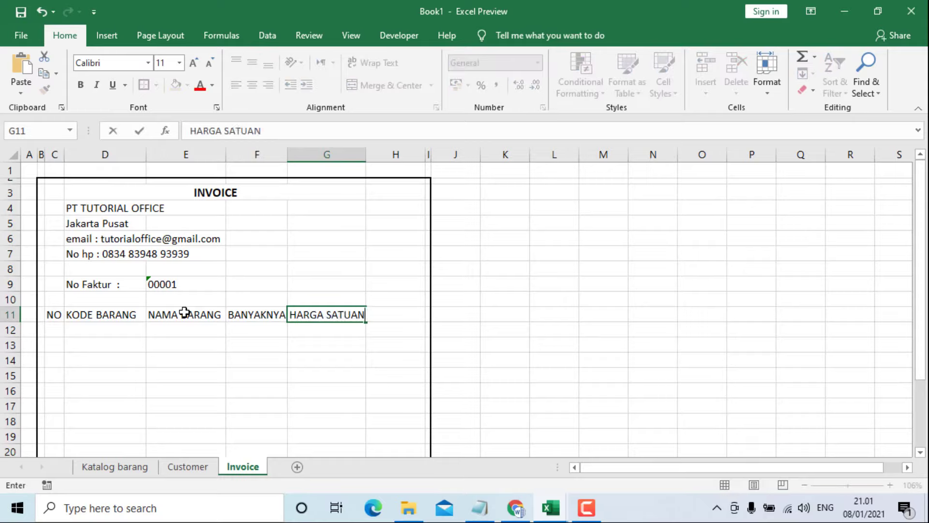
{"action": "key", "text": "Tab"}
{"action": "type", "text": "TOTAL"}
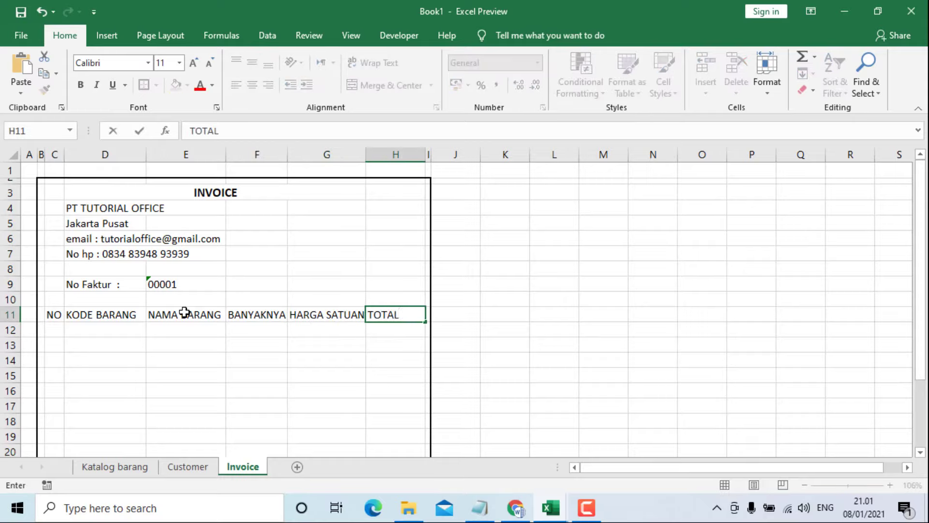
{"action": "key", "text": "Tab"}
{"action": "left_click", "coordinate": [123, 337]}
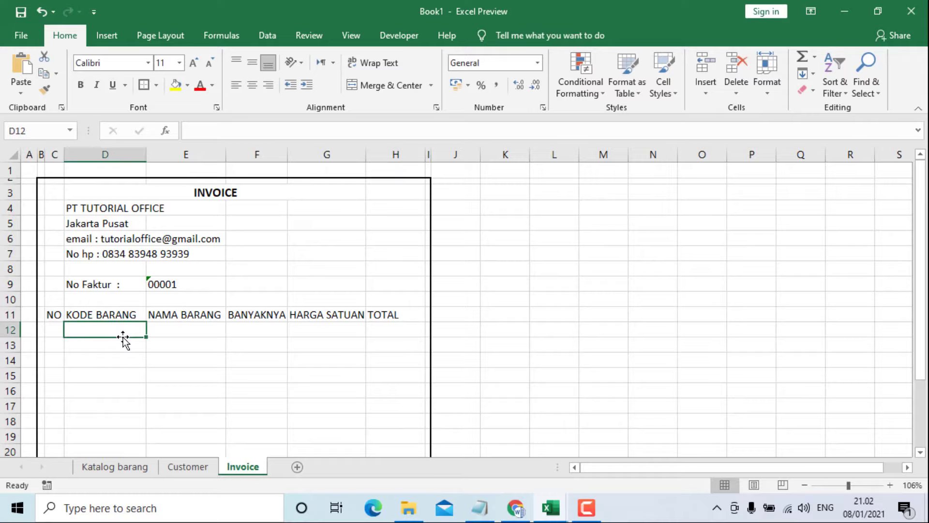
Apply All Borders to the item table range C11:H24
{"action": "left_click_drag", "start_coordinate": [50, 315], "coordinate": [369, 315]}
{"action": "key", "text": "shift+Down"}
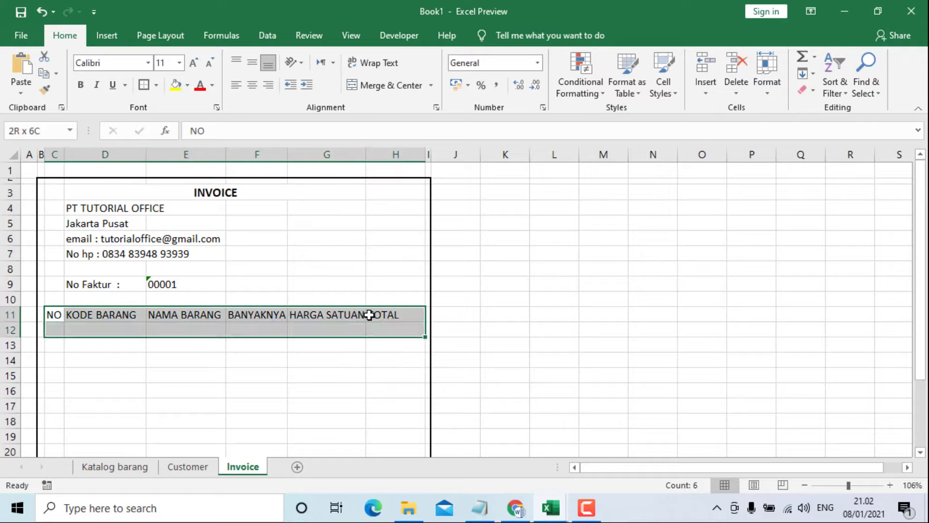
{"action": "key", "text": "shift+Down"}
{"action": "key", "text": "shift+Down"}
{"action": "key", "text": "shift+Down"}
{"action": "key", "text": "shift+Down"}
{"action": "key", "text": "shift+Down"}
{"action": "key", "text": "shift+Down"}
{"action": "key", "text": "shift+Down"}
{"action": "key", "text": "shift+Down"}
{"action": "key", "text": "shift+Down"}
{"action": "key", "text": "shift+Down"}
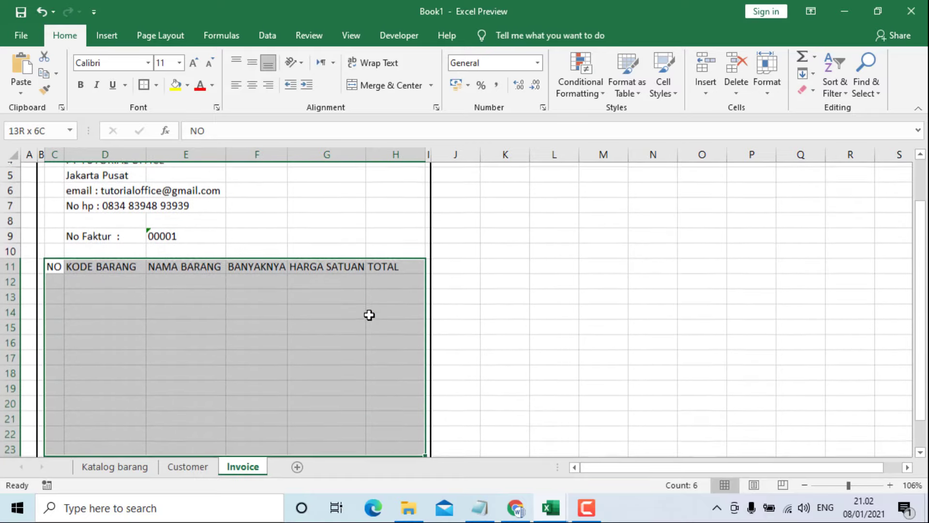
{"action": "key", "text": "shift+Down"}
{"action": "key", "text": "shift+Down"}
{"action": "key", "text": "shift+Down"}
{"action": "key", "text": "shift+Up"}
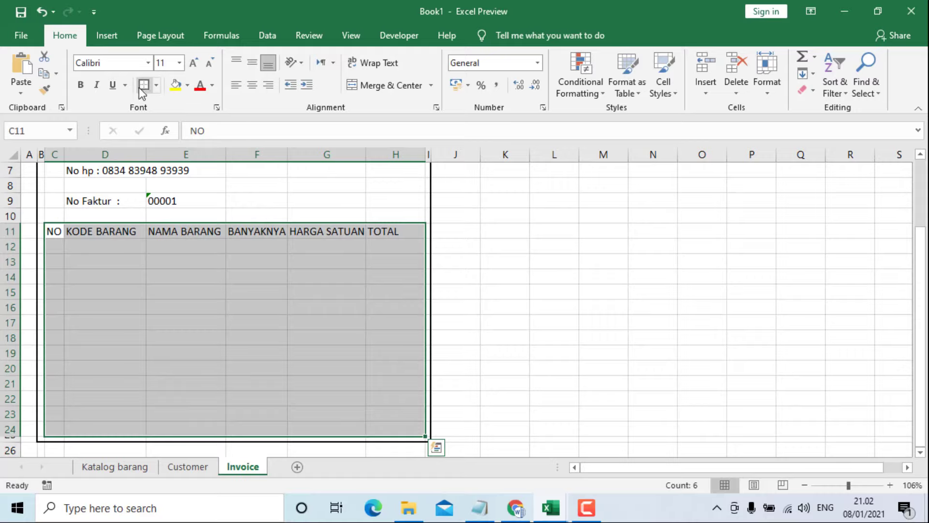
{"action": "left_click", "coordinate": [156, 85]}
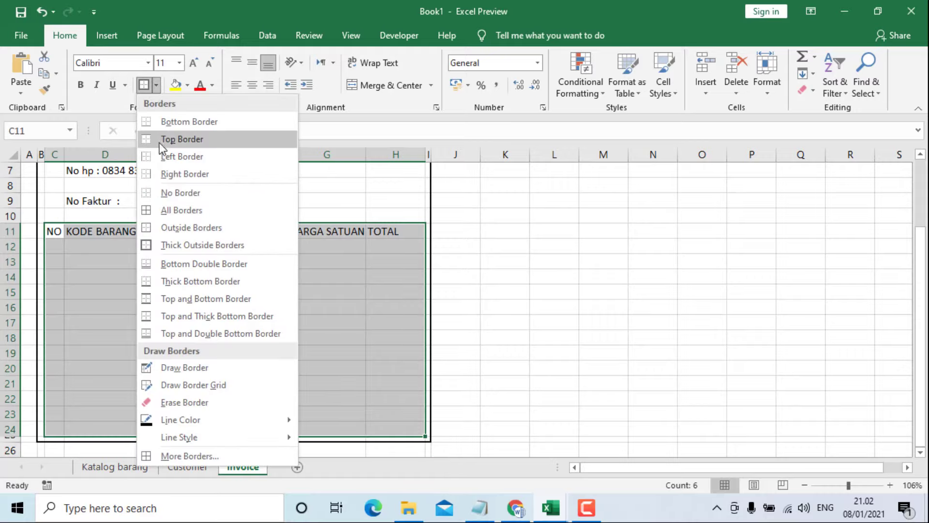
{"action": "left_click", "coordinate": [172, 210]}
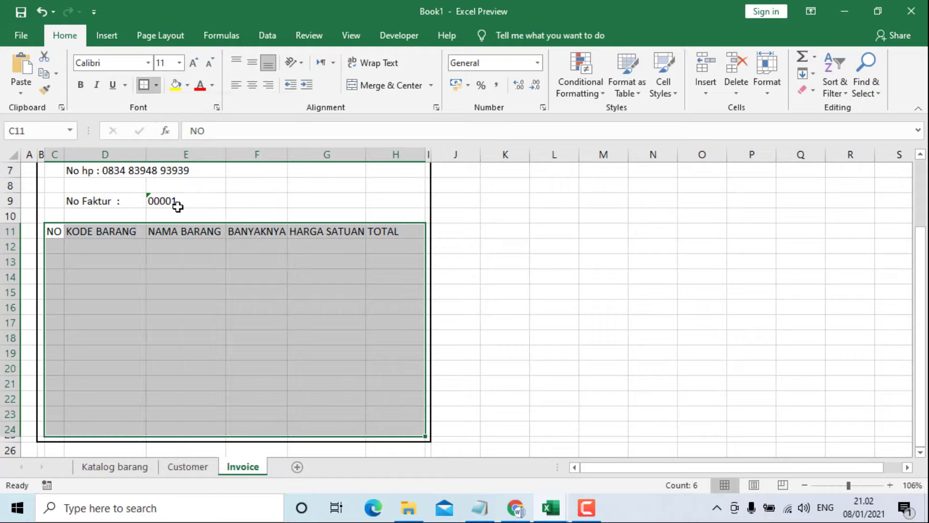
{"action": "left_click", "coordinate": [124, 311]}
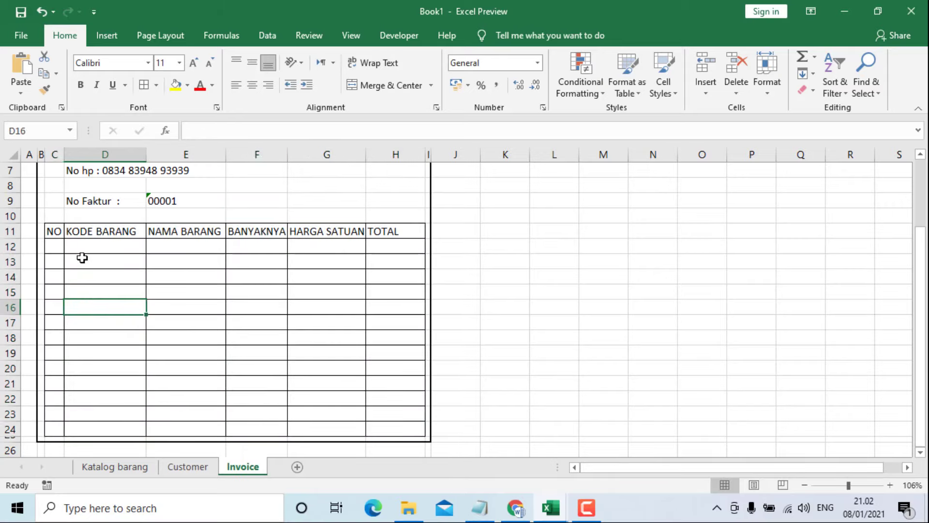
Enter 1 and 2 in C12:C13 and fill the NO series down to row 23
{"action": "left_click", "coordinate": [60, 247]}
{"action": "type", "text": "1"}
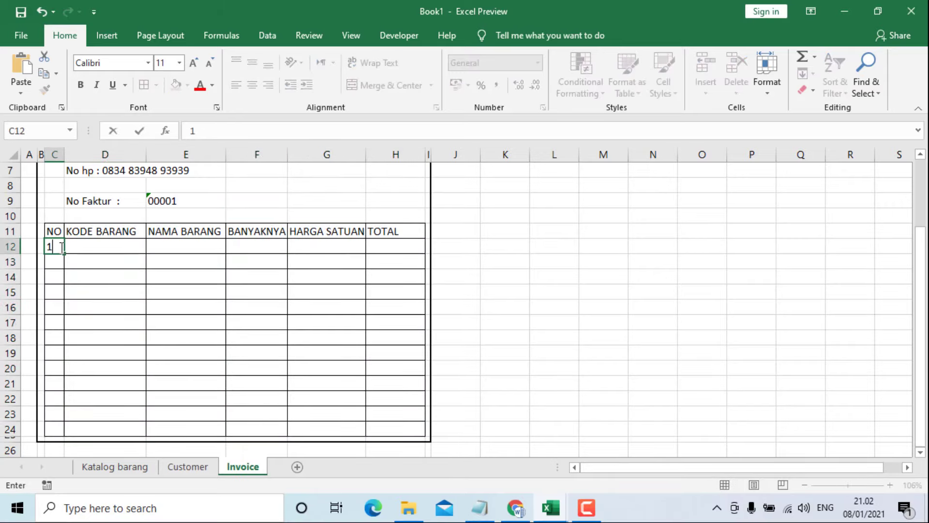
{"action": "key", "text": "Return"}
{"action": "type", "text": "2"}
{"action": "left_click", "coordinate": [60, 247]}
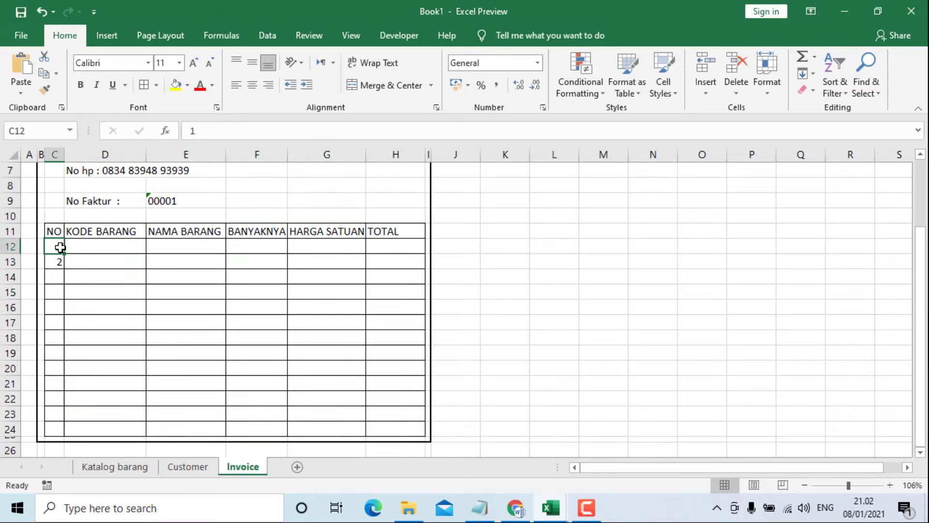
{"action": "left_click_drag", "start_coordinate": [60, 247], "coordinate": [62, 424]}
{"action": "left_click", "coordinate": [120, 386]}
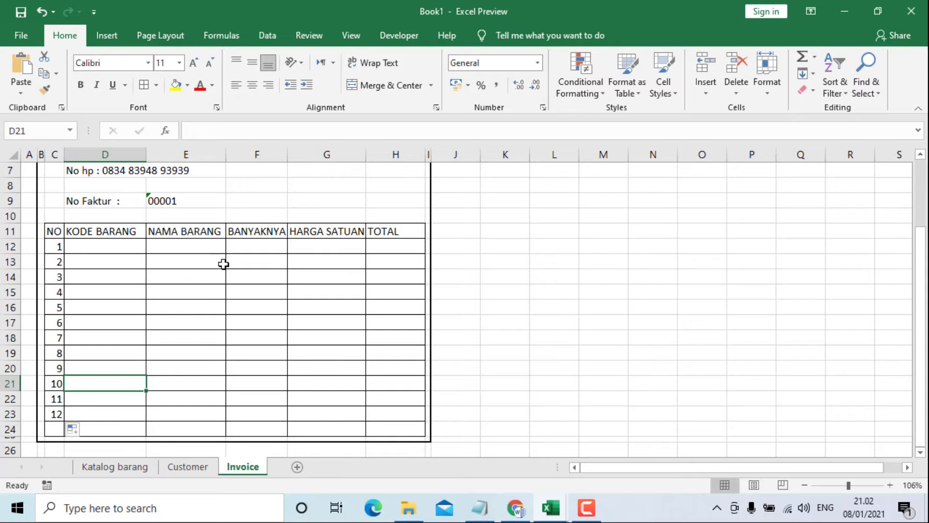
{"action": "scroll", "coordinate": [224, 263], "scroll_direction": "up", "scroll_amount": 2}
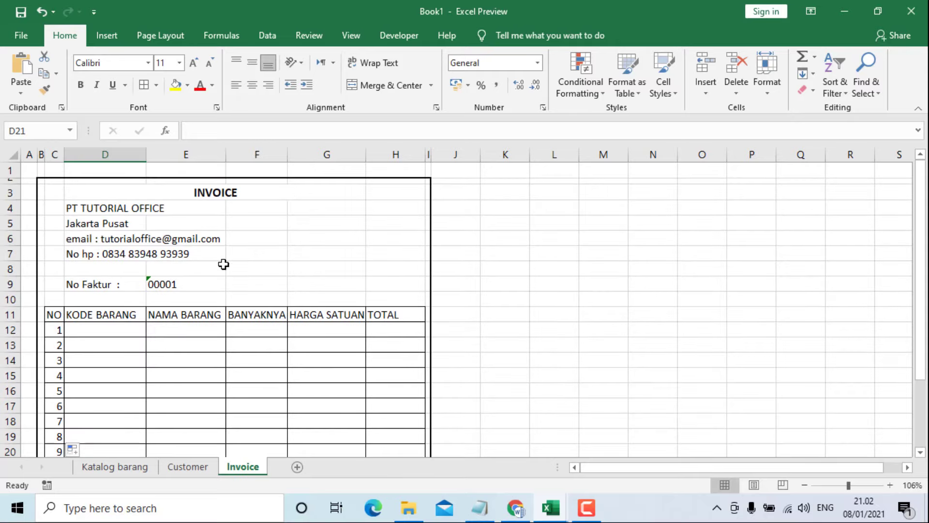
Enter ="Jakarta, " & TODAY() in G4, which shows Jakarta, 44204
{"action": "left_click", "coordinate": [297, 208]}
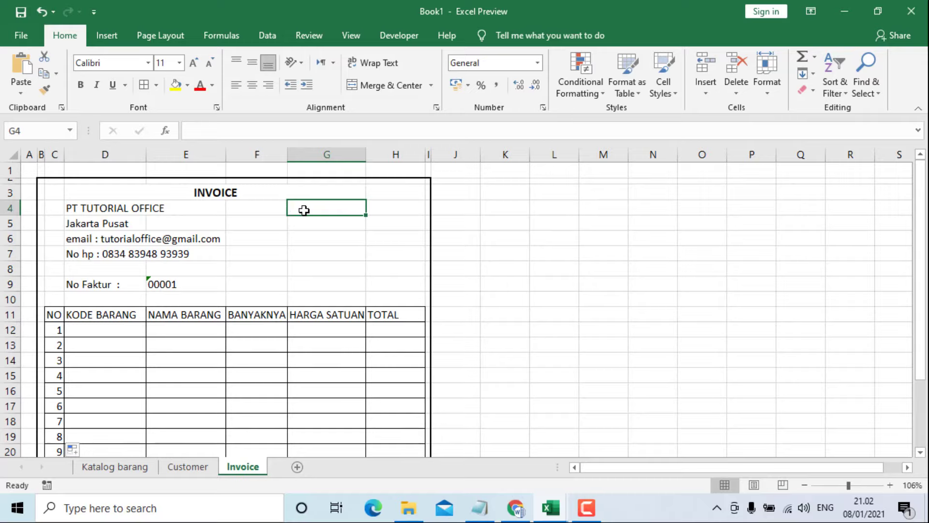
{"action": "type", "text": "=\"J"}
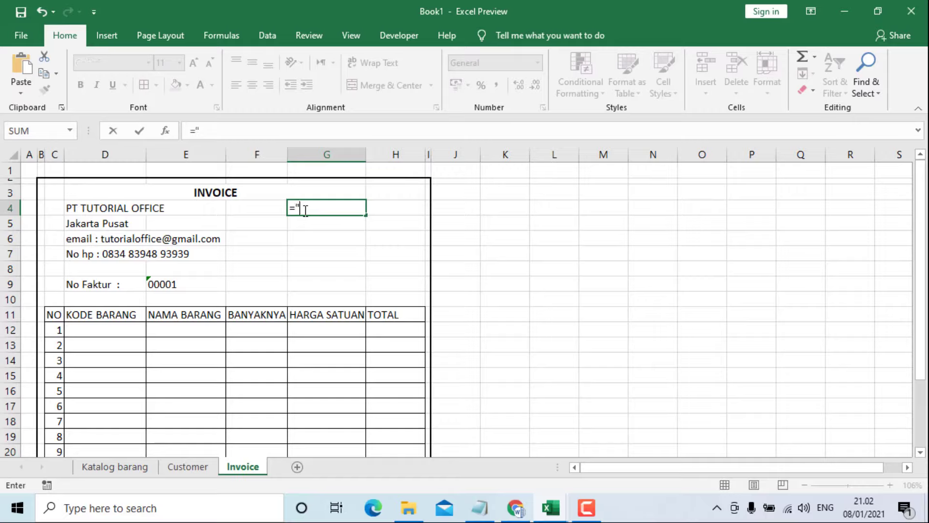
{"action": "type", "text": "akarta, \""}
{"action": "type", "text": "&"}
{"action": "type", "text": " toda"}
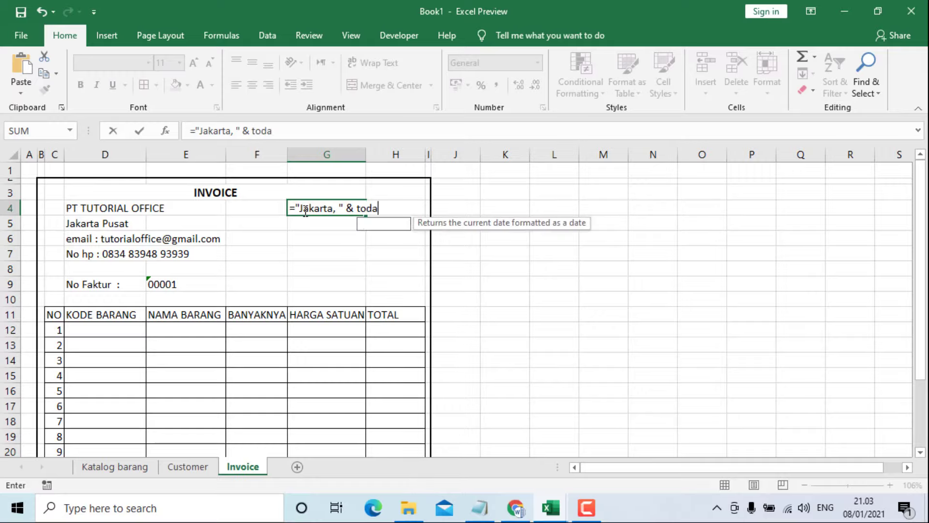
{"action": "type", "text": "y"}
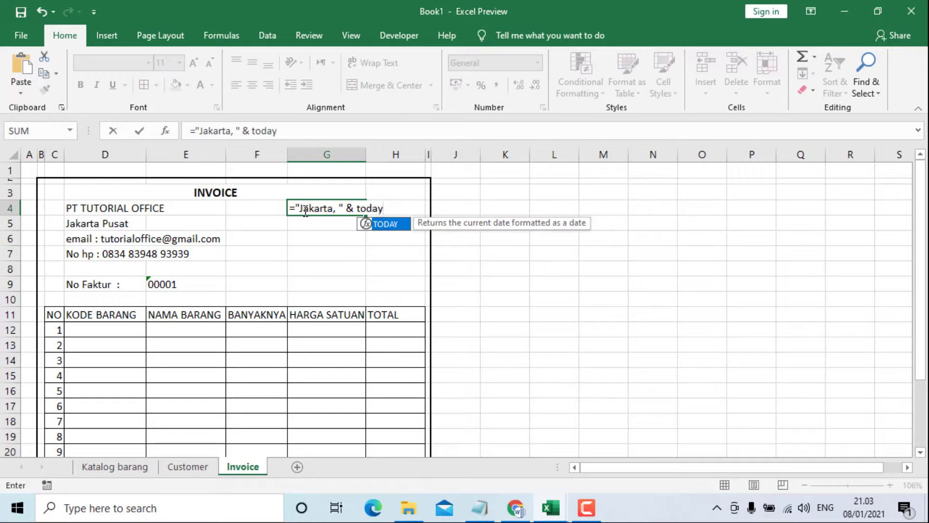
{"action": "type", "text": "()"}
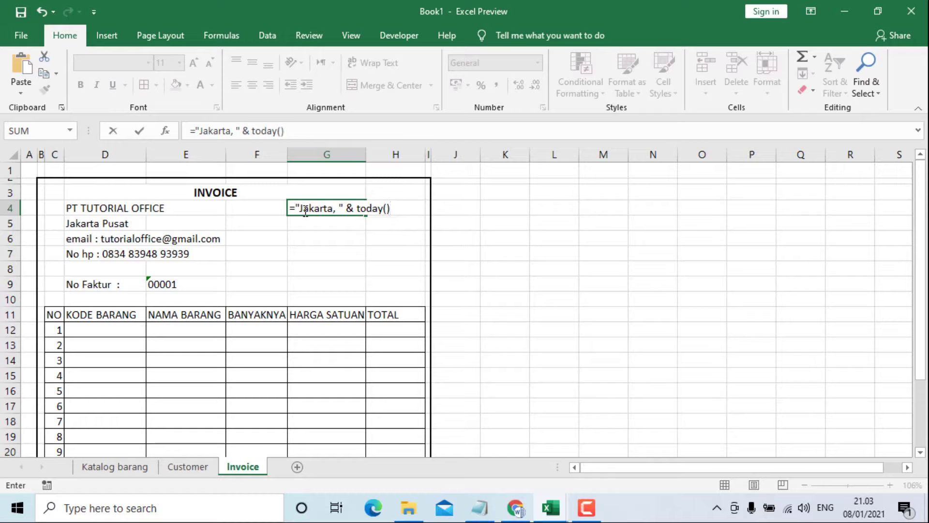
{"action": "key", "text": "Return"}
{"action": "left_click", "coordinate": [304, 210]}
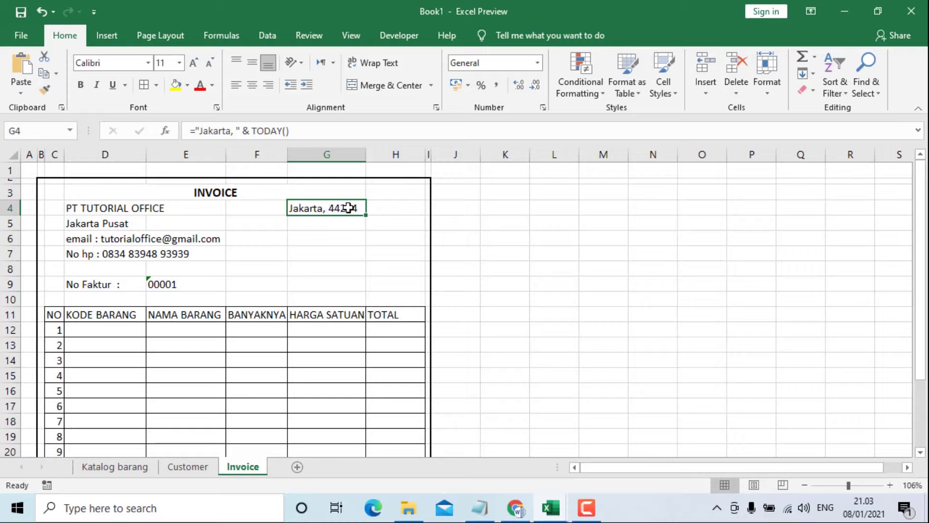
Wrap G4's TODAY() in TEXT with format "DD MMMM YYYY" so it reads Jakarta, 08 Januari 2021
{"action": "double_click", "coordinate": [324, 208]}
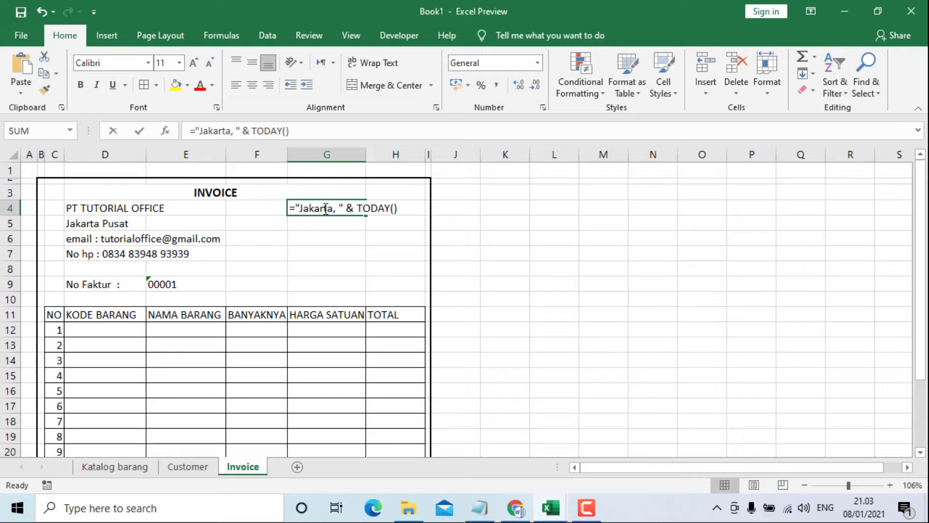
{"action": "left_click", "coordinate": [358, 207]}
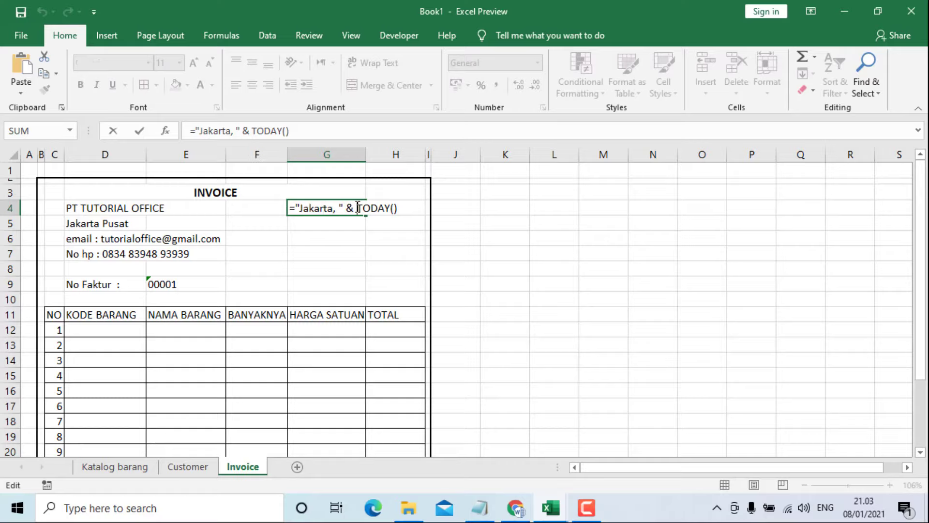
{"action": "type", "text": "TEXT"}
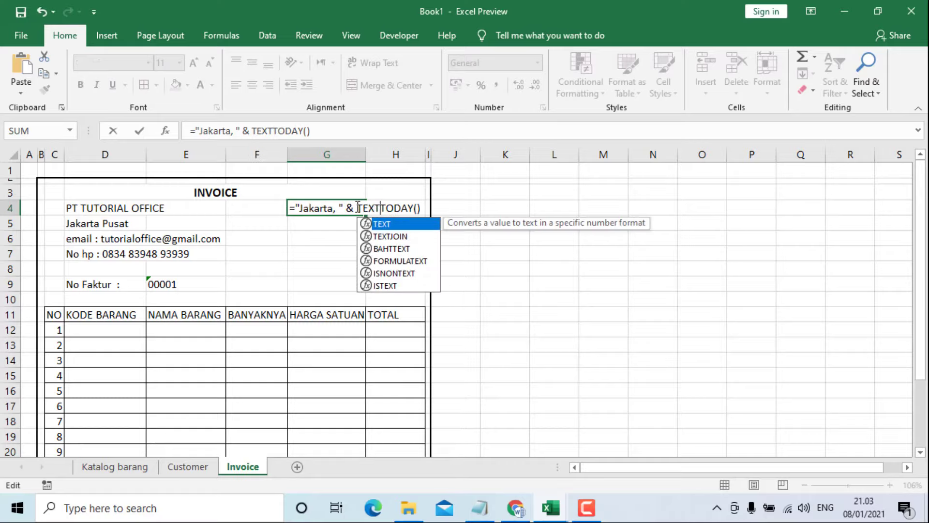
{"action": "type", "text": "("}
{"action": "left_click", "coordinate": [425, 208]}
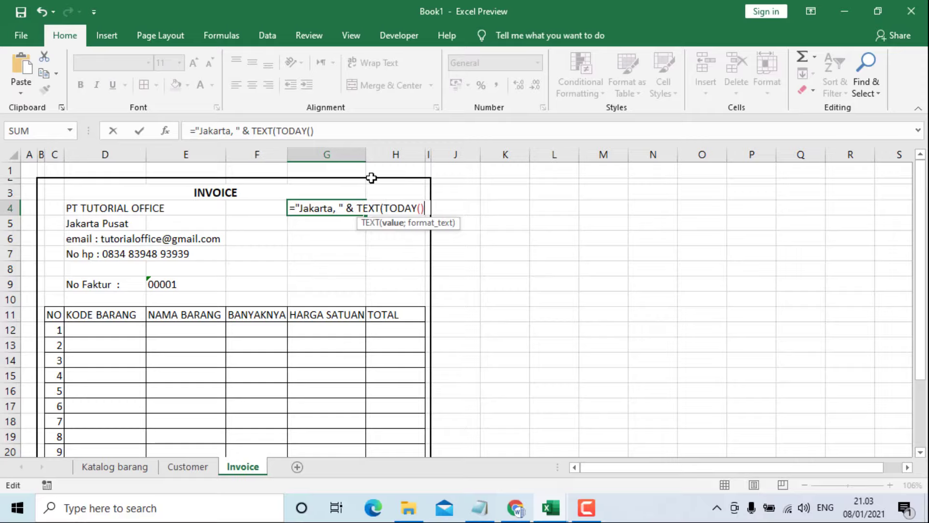
{"action": "type", "text": ";\""}
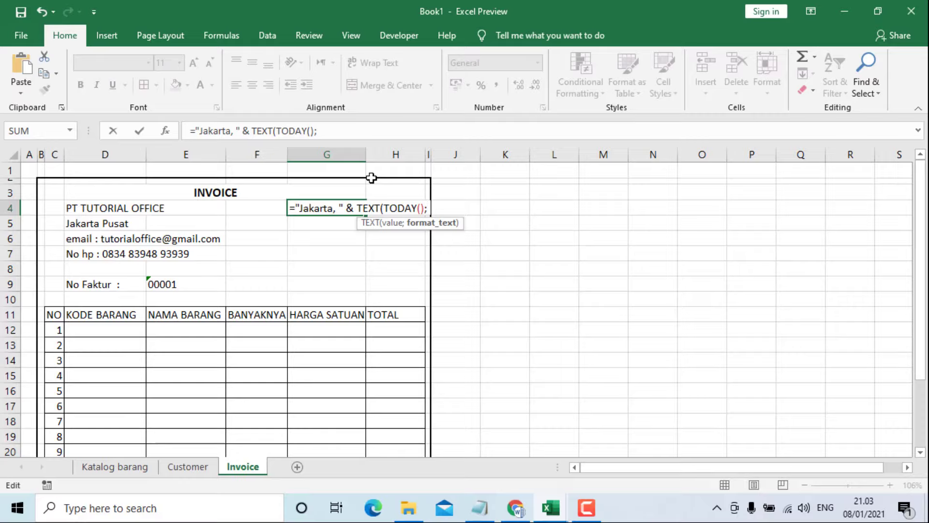
{"action": "type", "text": "D"}
{"action": "key", "text": "BackSpace"}
{"action": "type", "text": "DD"}
{"action": "type", "text": " MMMM "}
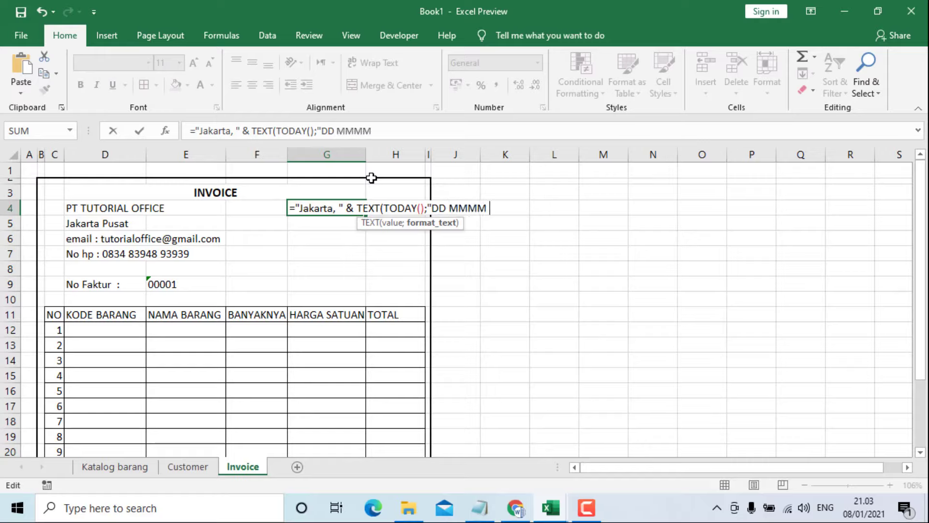
{"action": "type", "text": "YYYY"}
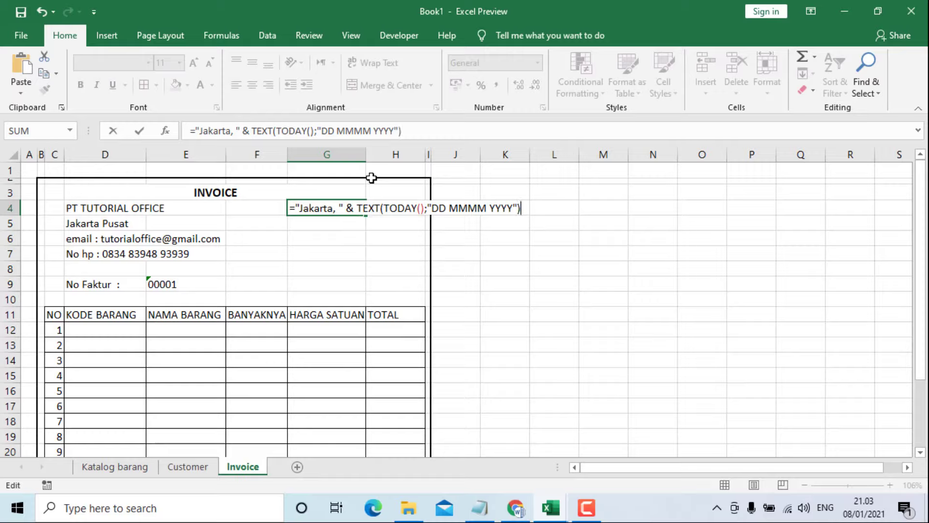
{"action": "key", "text": "Return"}
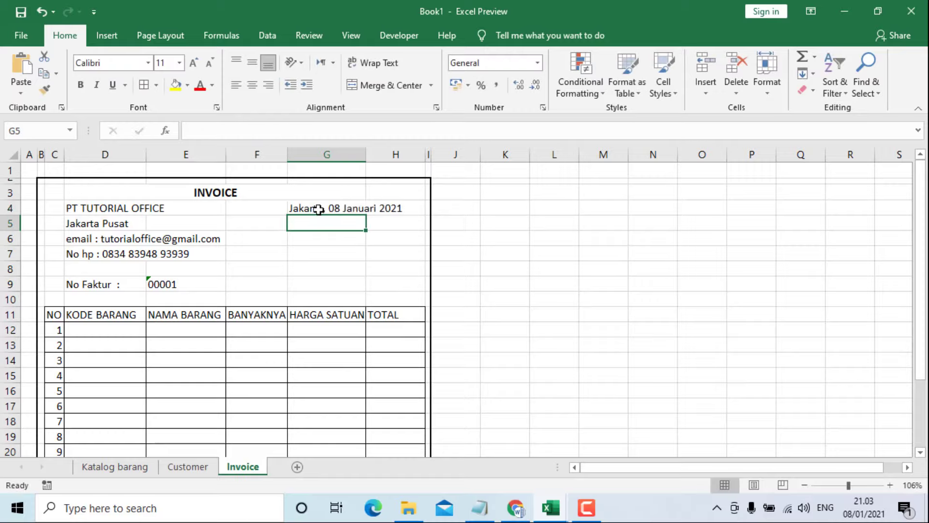
{"action": "left_click", "coordinate": [318, 209]}
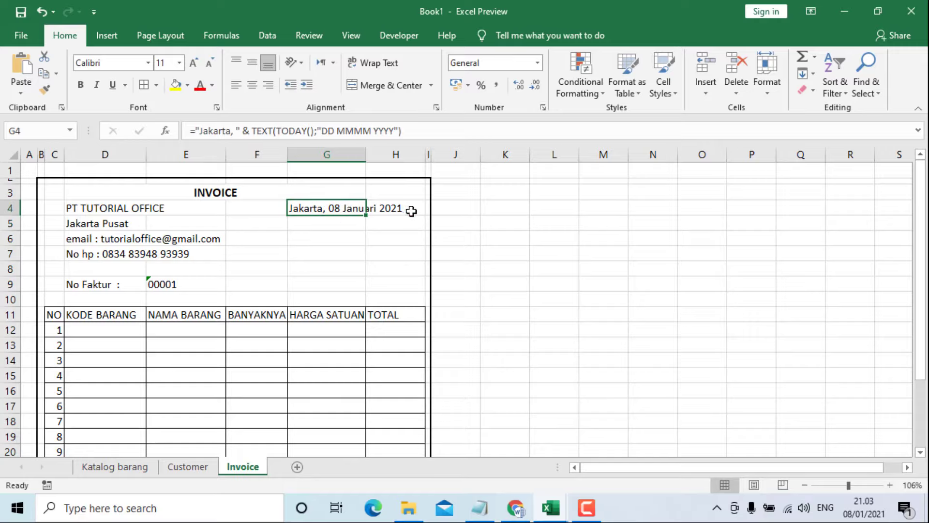
Change G4's date format to "DD MMM YY" so it shows Jakarta, 08 Jan 21
{"action": "double_click", "coordinate": [339, 208]}
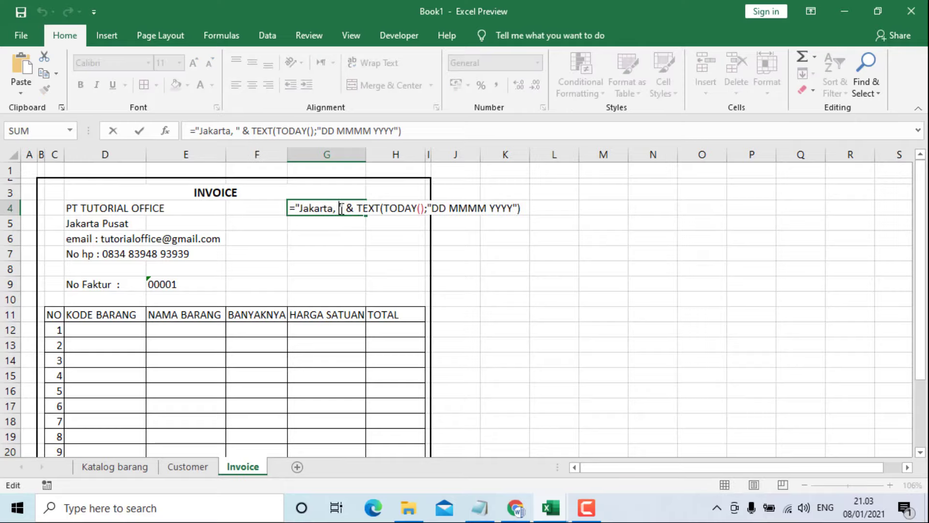
{"action": "left_click", "coordinate": [489, 208]}
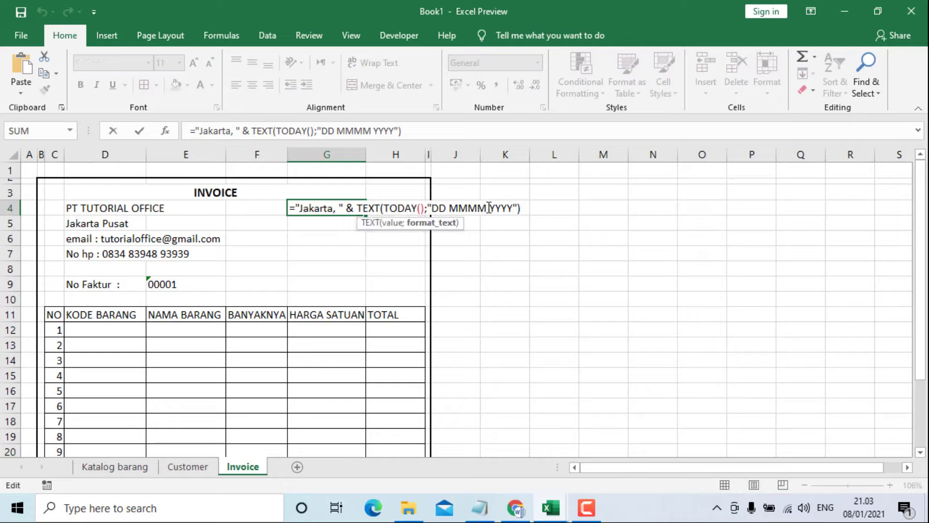
{"action": "key", "text": "BackSpace"}
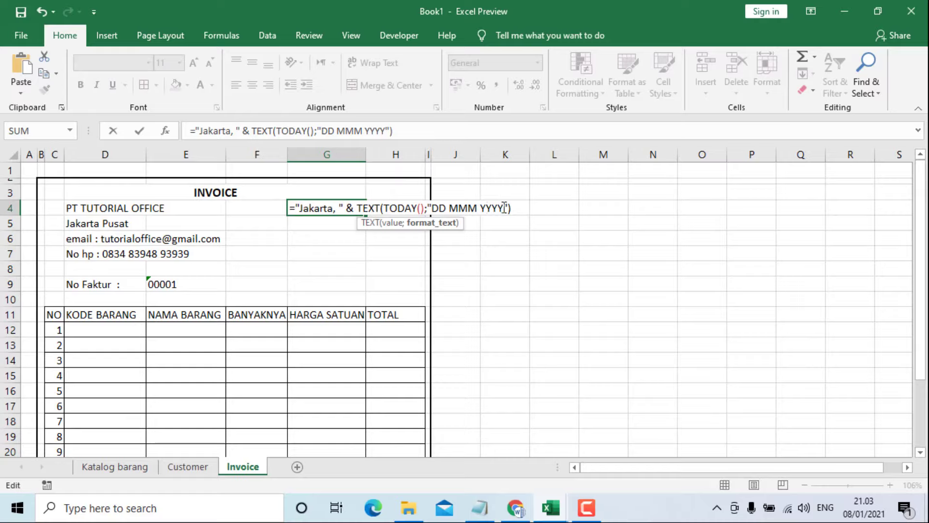
{"action": "key", "text": "BackSpace"}
{"action": "key", "text": "BackSpace"}
{"action": "key", "text": "Return"}
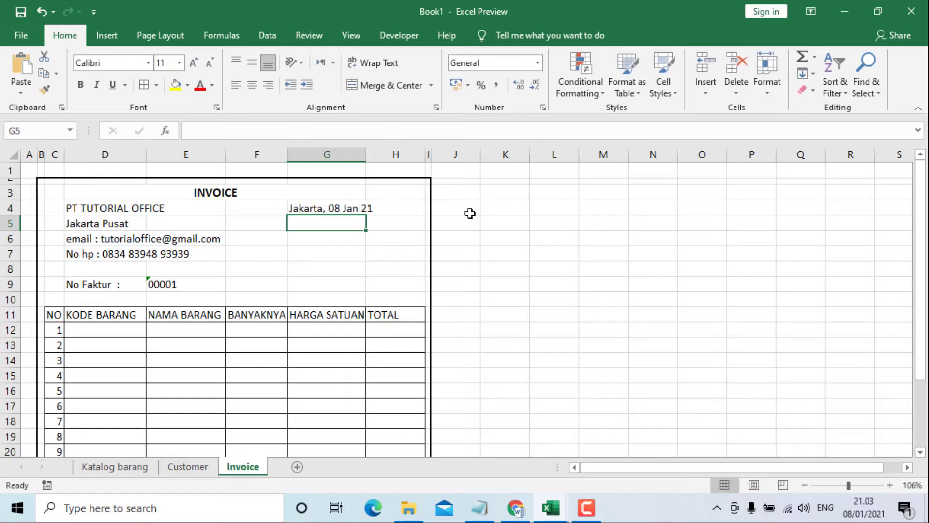
{"action": "left_click", "coordinate": [329, 208]}
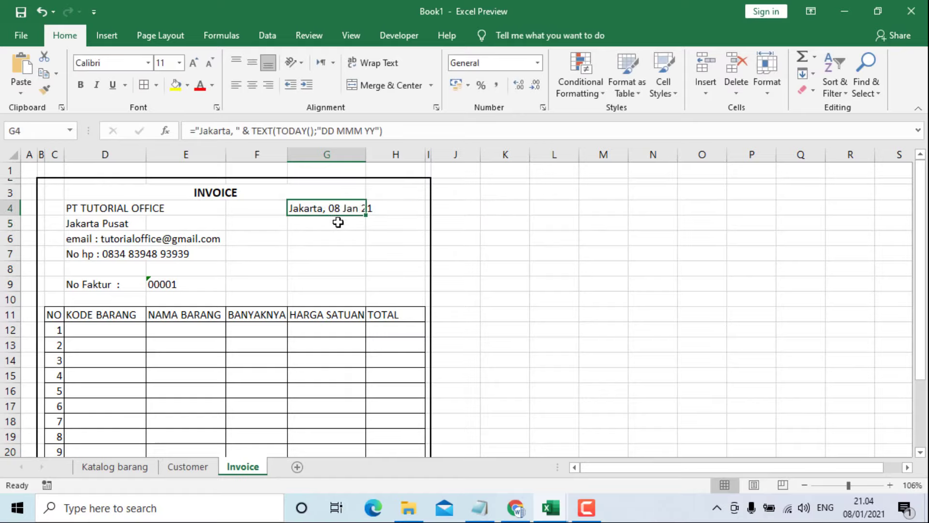
{"action": "left_click", "coordinate": [344, 219]}
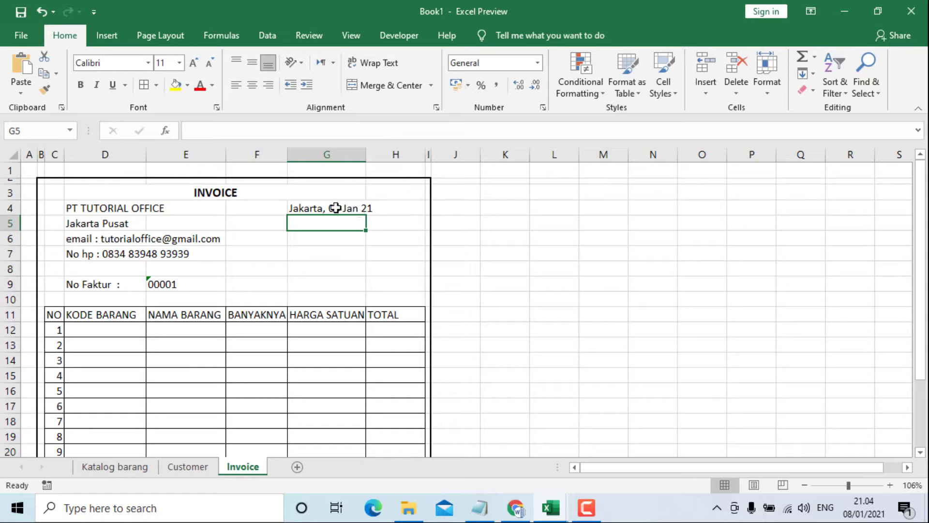
Try the format "D MMM YY" in G4, showing Jakarta, 8 Jan 21
{"action": "double_click", "coordinate": [336, 208]}
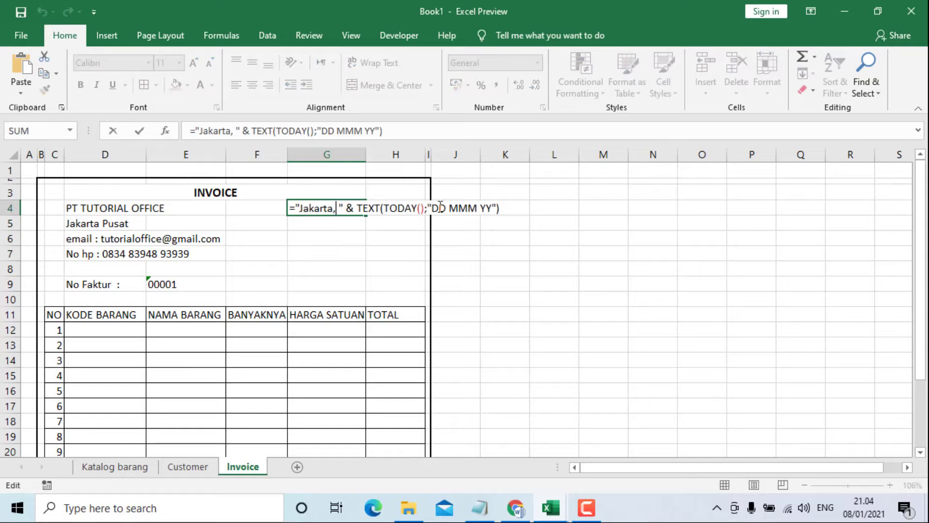
{"action": "left_click", "coordinate": [440, 208]}
{"action": "key", "text": "BackSpace"}
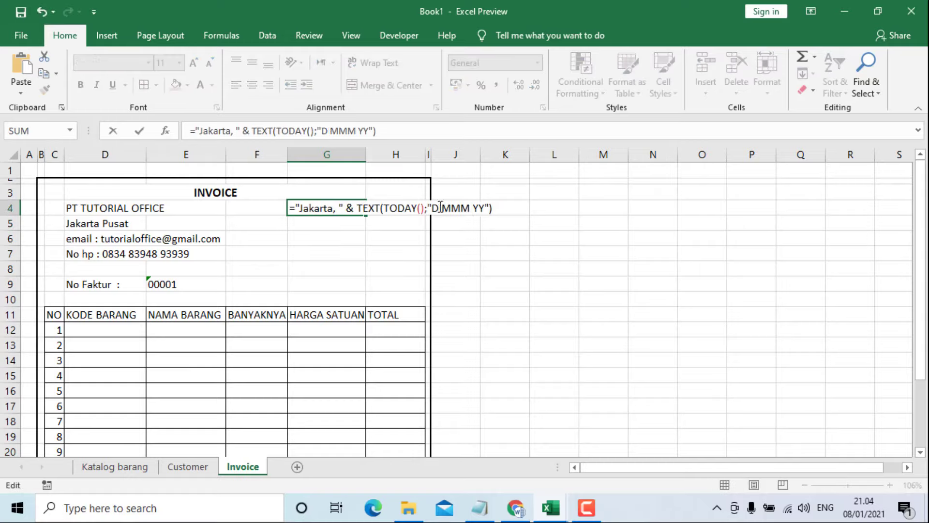
{"action": "key", "text": "Return"}
{"action": "left_click", "coordinate": [336, 210]}
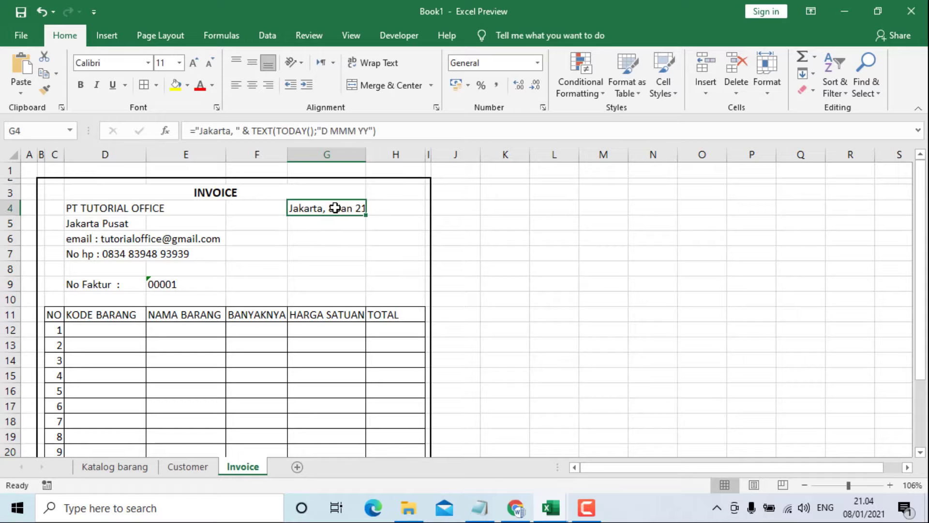
Settle G4's format on "DD MMM YYYY" with a four-digit year
{"action": "double_click", "coordinate": [332, 208]}
{"action": "left_click", "coordinate": [434, 208]}
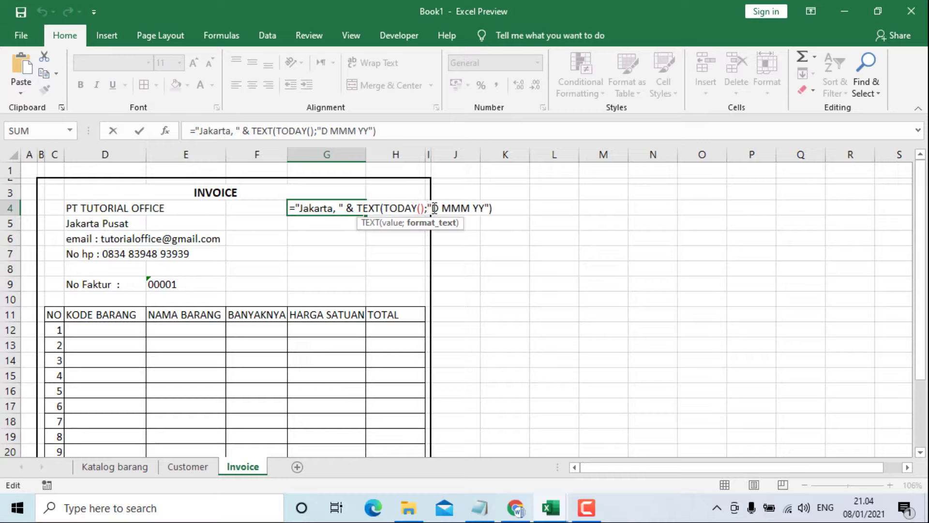
{"action": "type", "text": "D"}
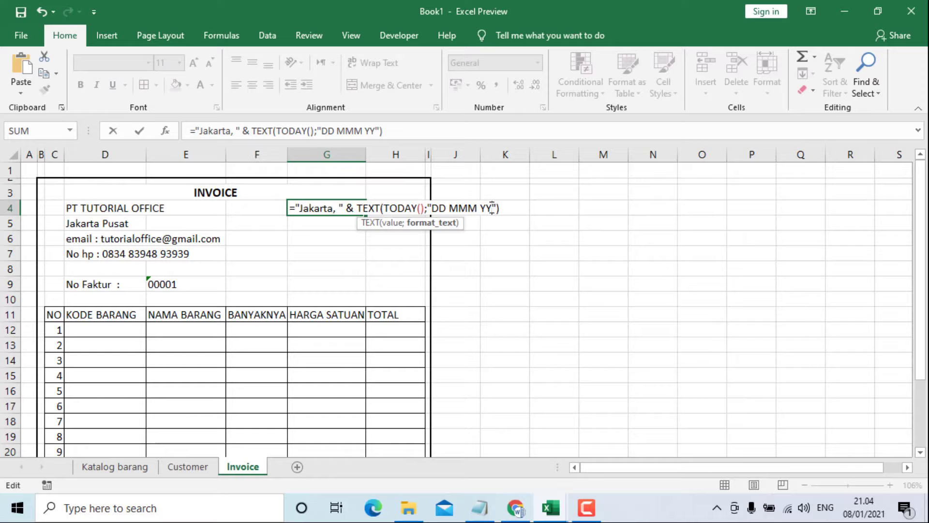
{"action": "type", "text": "YY"}
{"action": "key", "text": "Return"}
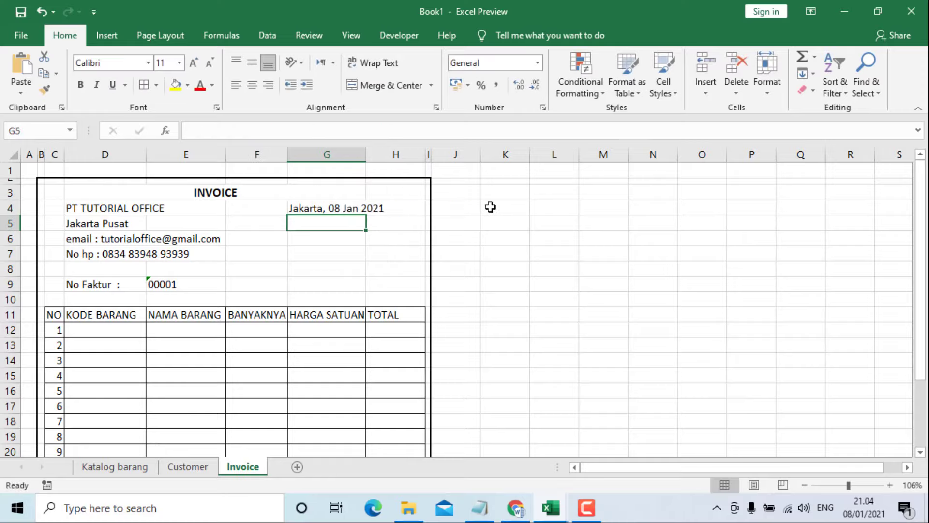
{"action": "left_click", "coordinate": [327, 209]}
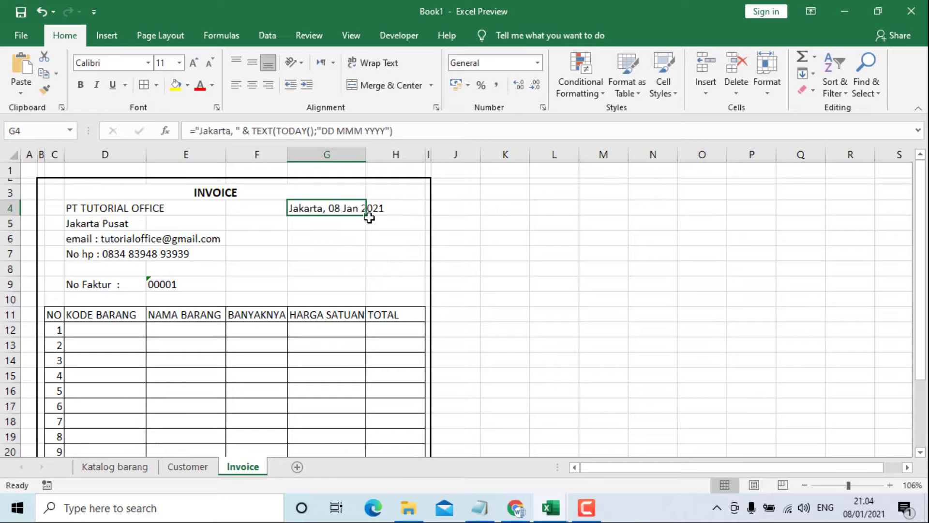
Enter the salutation 'Kepada YTH,' in G5 beneath the date line
{"action": "left_click", "coordinate": [329, 222]}
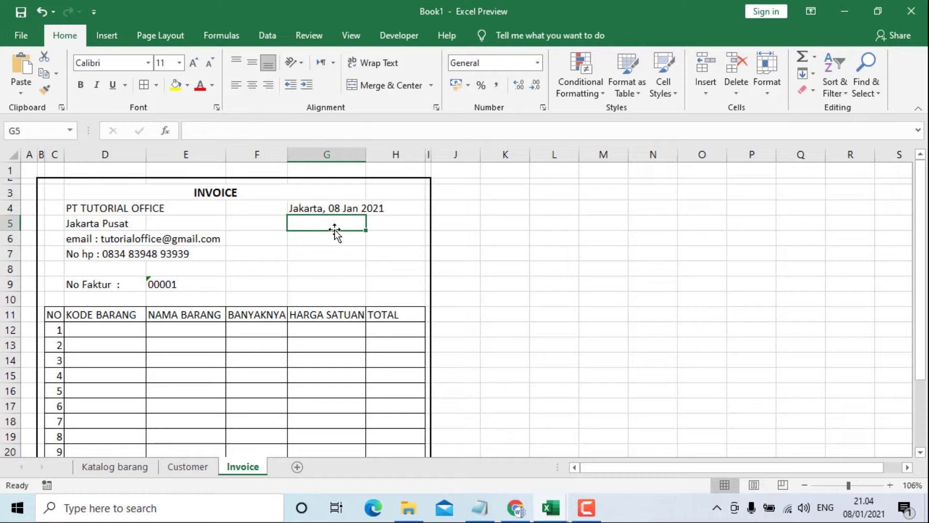
{"action": "type", "text": "Kepada "}
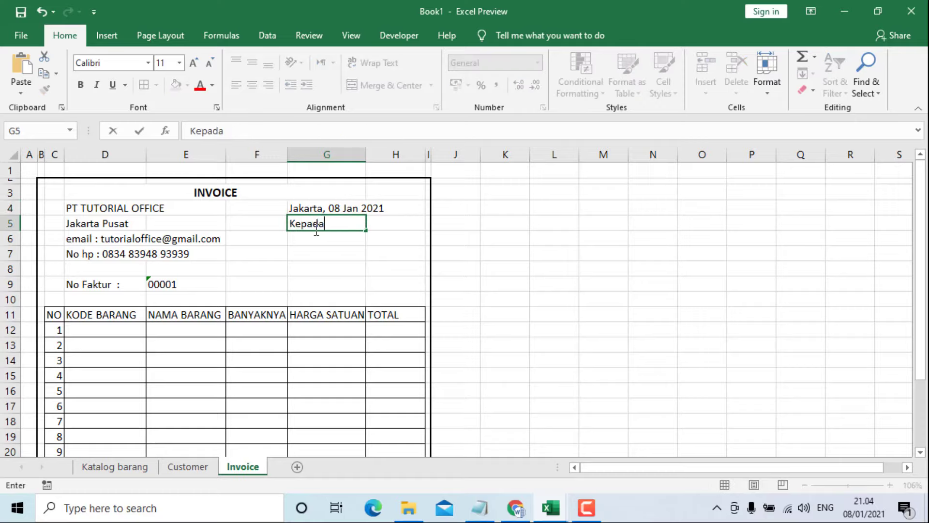
{"action": "type", "text": "YTH,"}
{"action": "key", "text": "Return"}
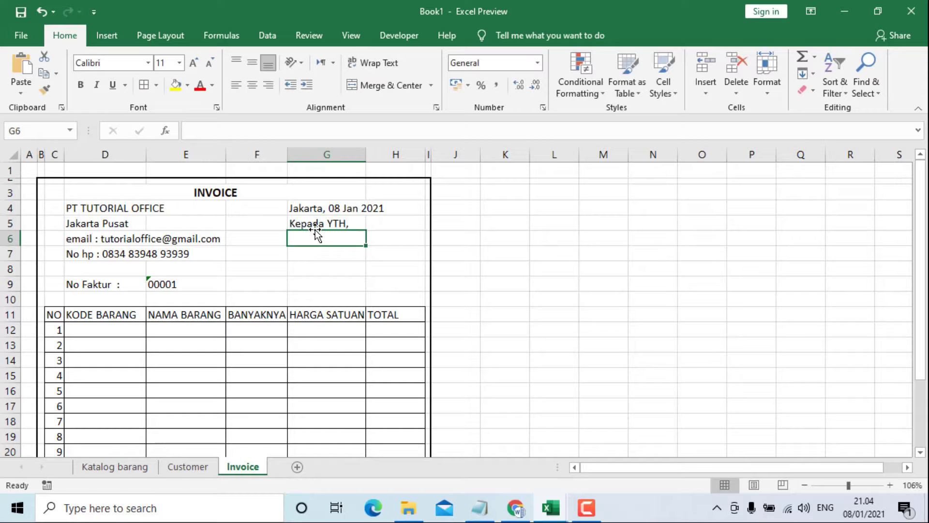
{"action": "key", "text": "Return"}
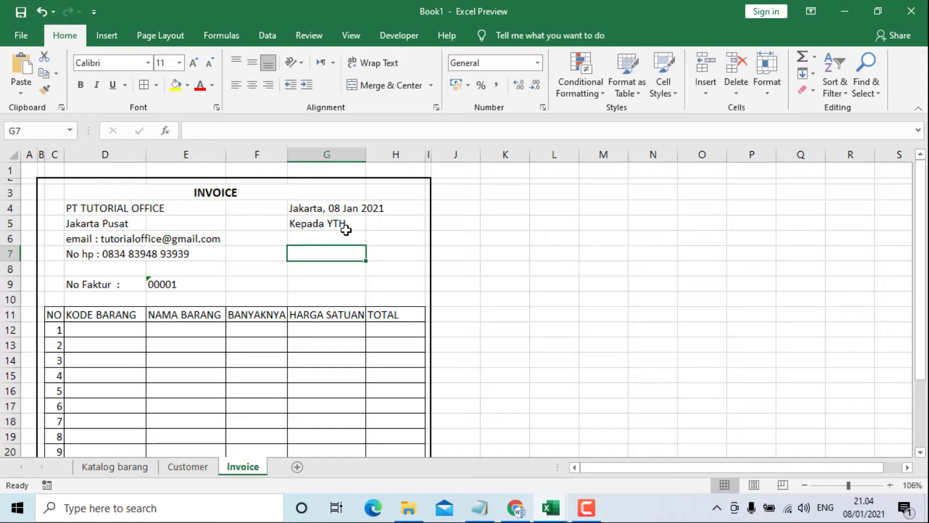
{"action": "left_click", "coordinate": [332, 236]}
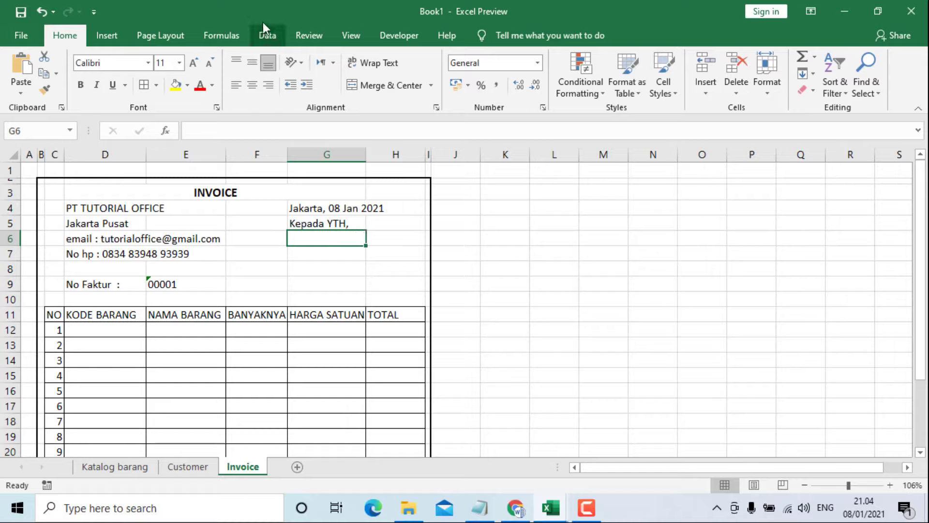
Set G6's data validation to a List sourced from =Customer!$A$4:$A$9
{"action": "left_click", "coordinate": [268, 35]}
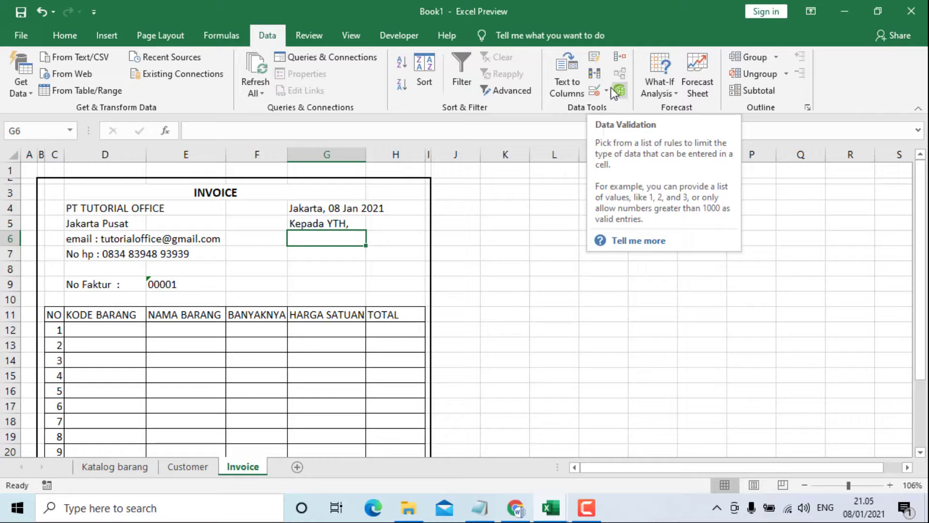
{"action": "left_click", "coordinate": [607, 90]}
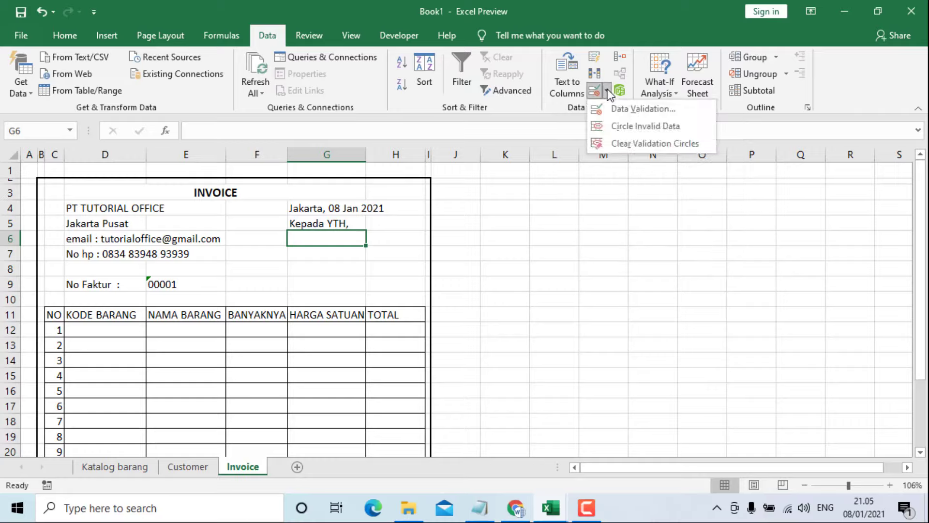
{"action": "left_click", "coordinate": [625, 110]}
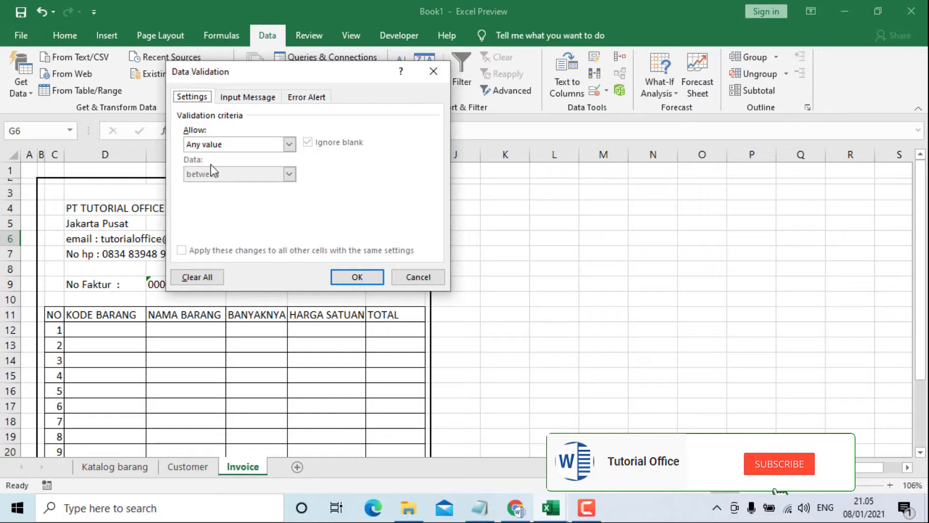
{"action": "left_click", "coordinate": [248, 144]}
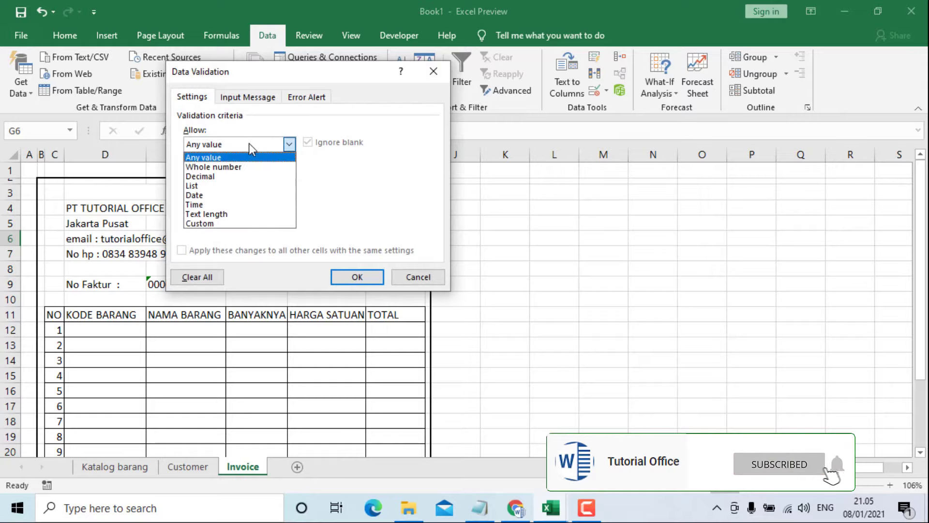
{"action": "left_click", "coordinate": [215, 186]}
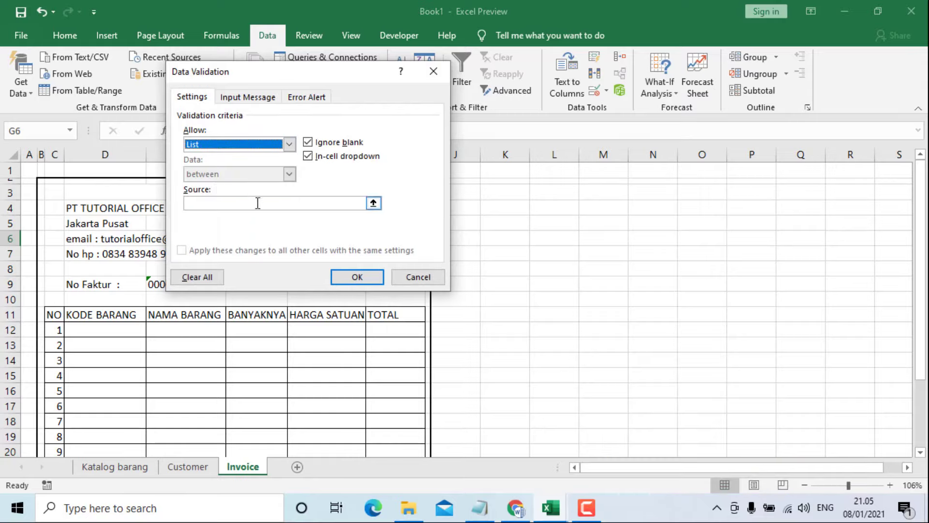
{"action": "left_click", "coordinate": [281, 203]}
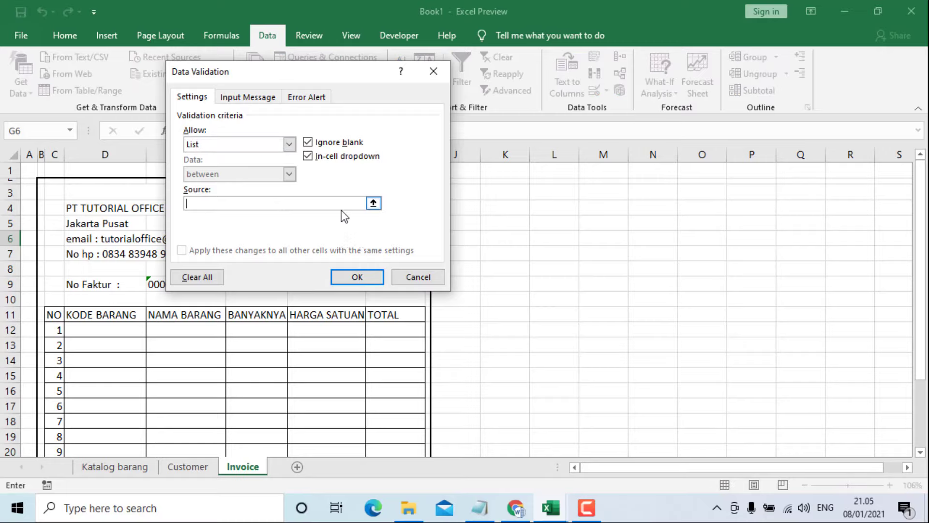
{"action": "left_click", "coordinate": [373, 203]}
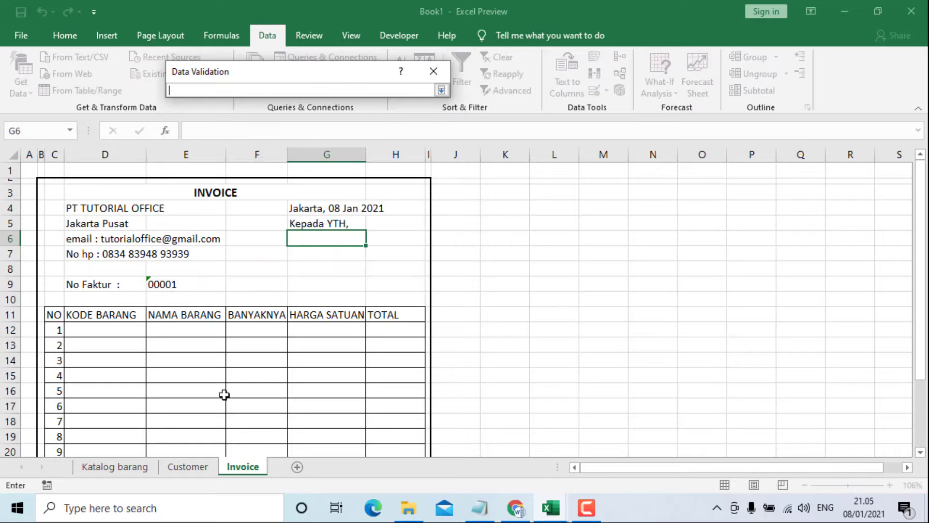
{"action": "left_click", "coordinate": [189, 465]}
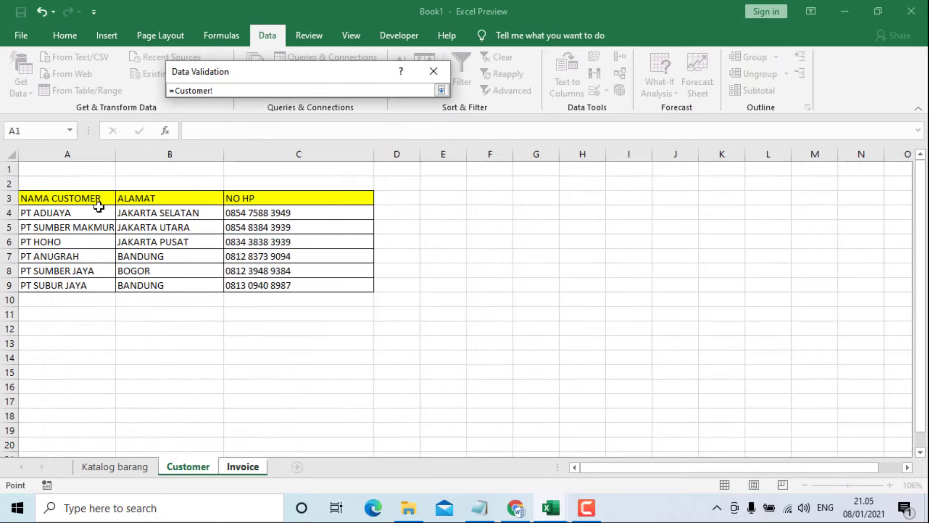
{"action": "left_click_drag", "start_coordinate": [82, 211], "coordinate": [76, 279]}
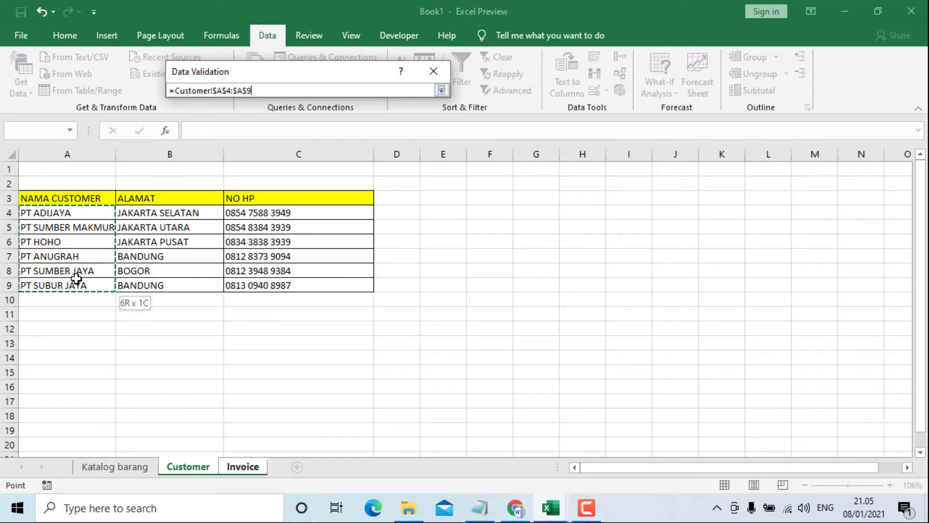
{"action": "left_click", "coordinate": [442, 90]}
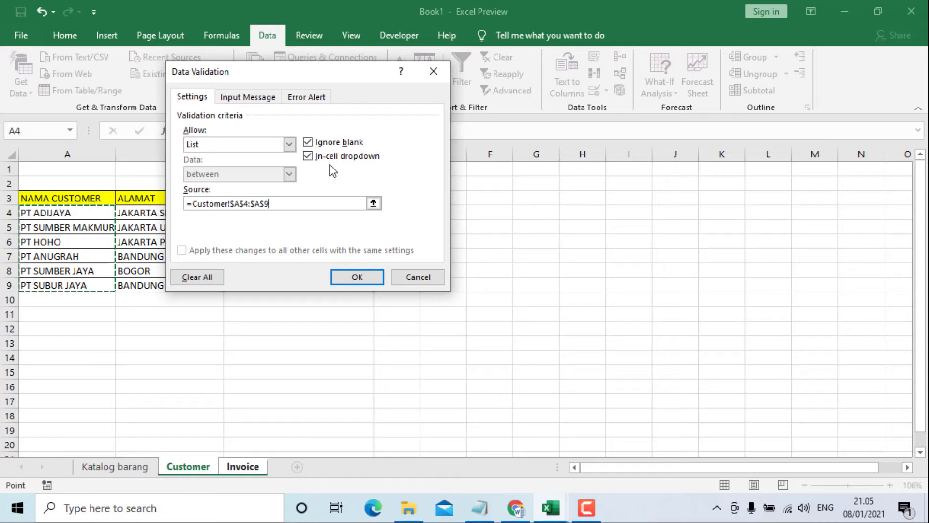
Confirm the G6 customer dropdown and choose PT ADIJAYA from it
{"action": "left_click", "coordinate": [358, 274]}
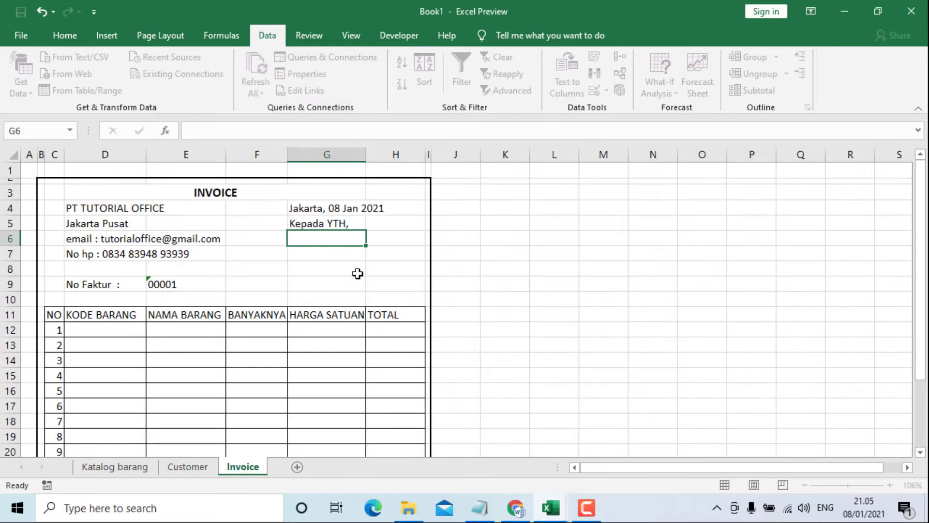
{"action": "left_click", "coordinate": [372, 238]}
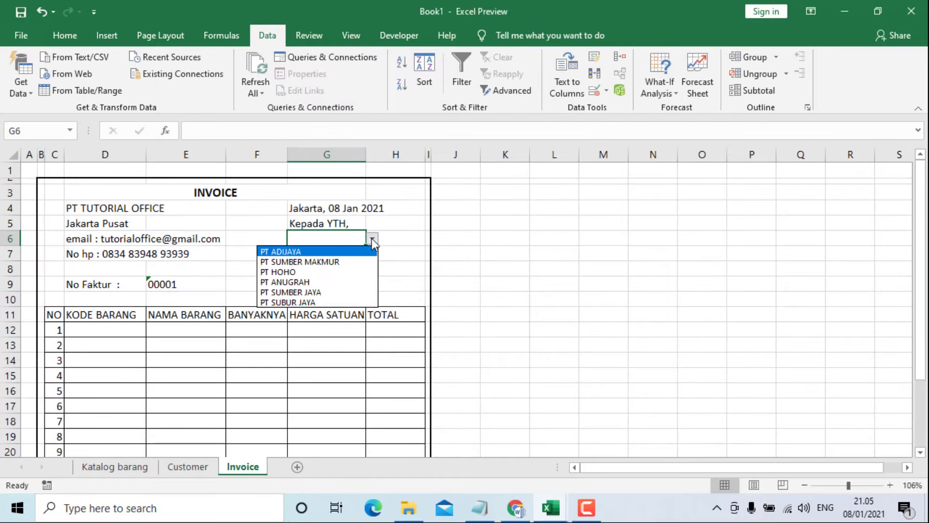
{"action": "left_click", "coordinate": [333, 250]}
{"action": "left_click", "coordinate": [380, 259]}
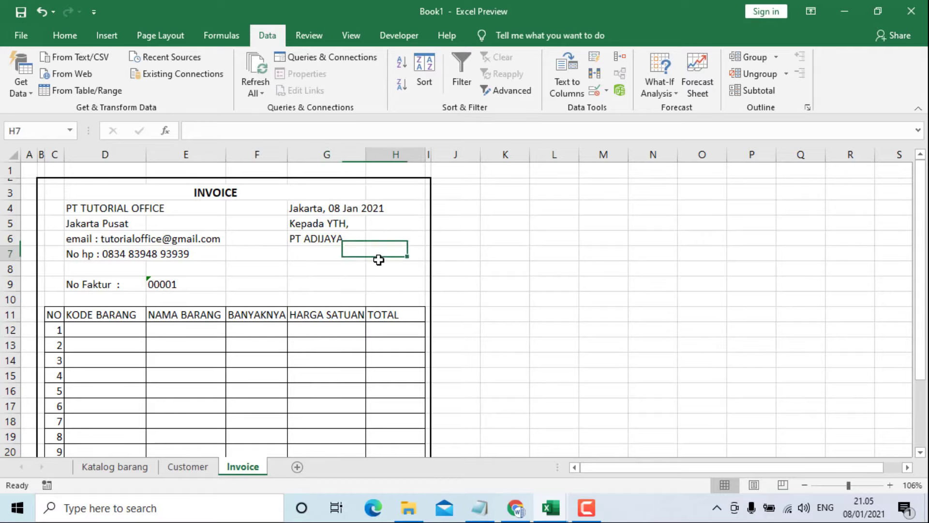
Enter =VLOOKUP(G6;Customer!$A$4:$C$9;2;FALSE) in G7 to show the address JAKARTA SELATAN
{"action": "left_click", "coordinate": [342, 256]}
{"action": "type", "text": "="}
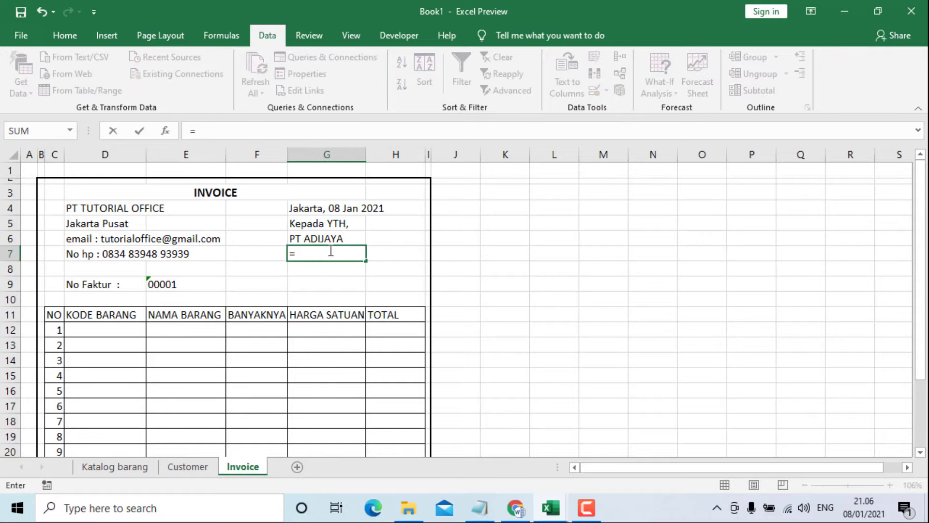
{"action": "type", "text": "vlookup"}
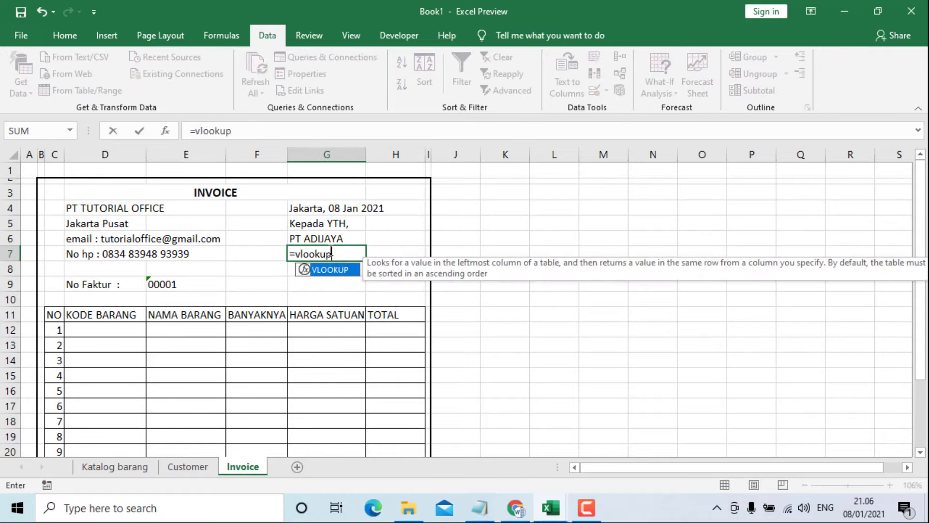
{"action": "type", "text": "("}
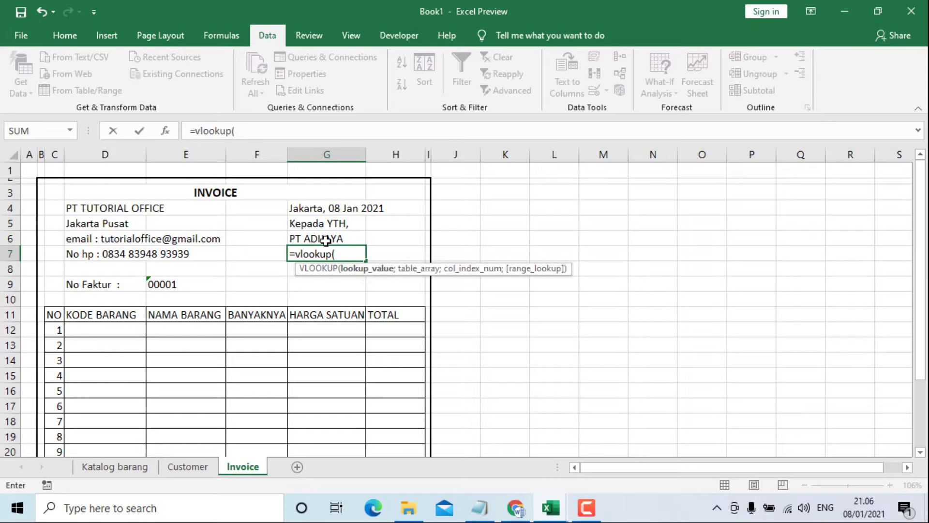
{"action": "left_click", "coordinate": [325, 240]}
{"action": "type", "text": ";"}
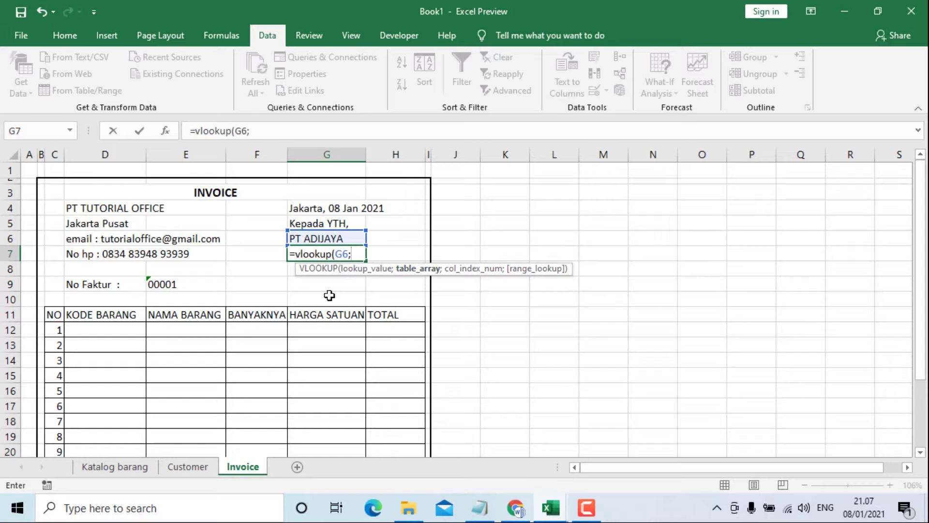
{"action": "left_click", "coordinate": [176, 466]}
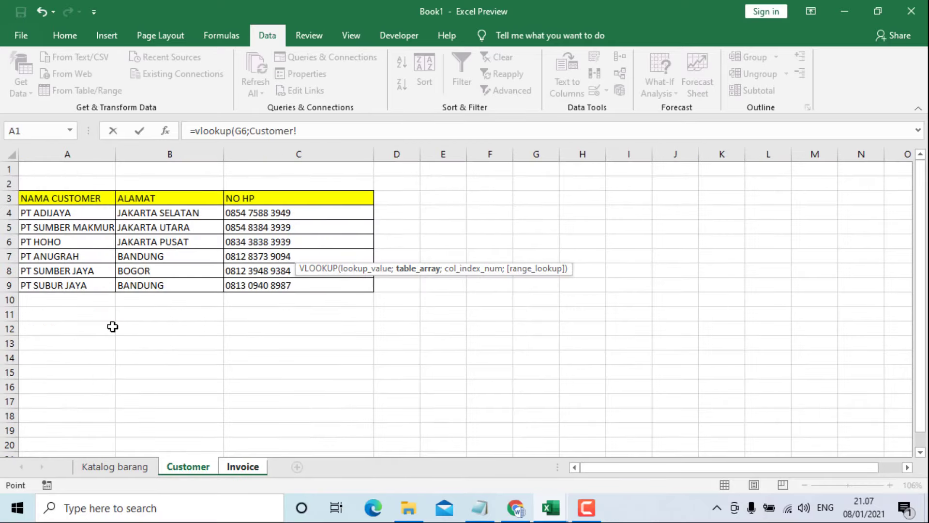
{"action": "left_click", "coordinate": [50, 212]}
{"action": "key", "text": "shift+Right"}
{"action": "key", "text": "shift+Right"}
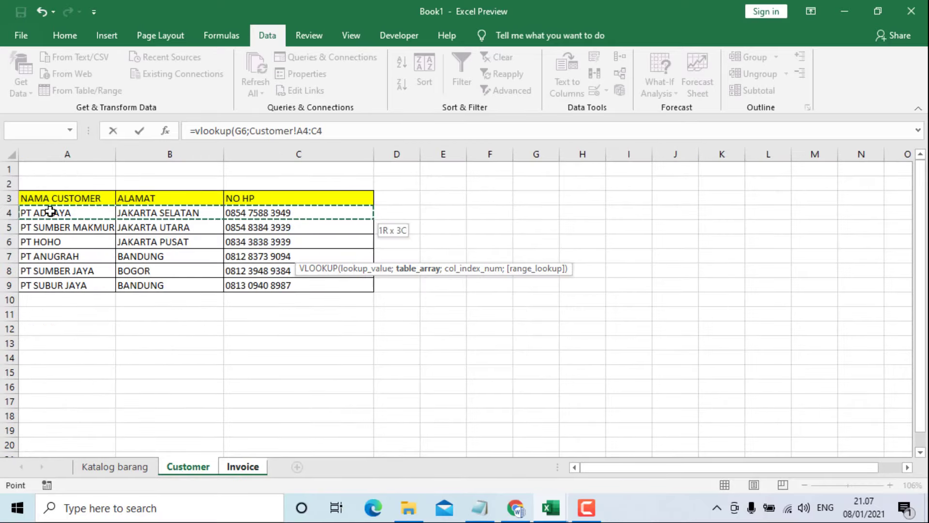
{"action": "key", "text": "shift+Down"}
{"action": "key", "text": "shift+Down"}
{"action": "key", "text": "shift+Down"}
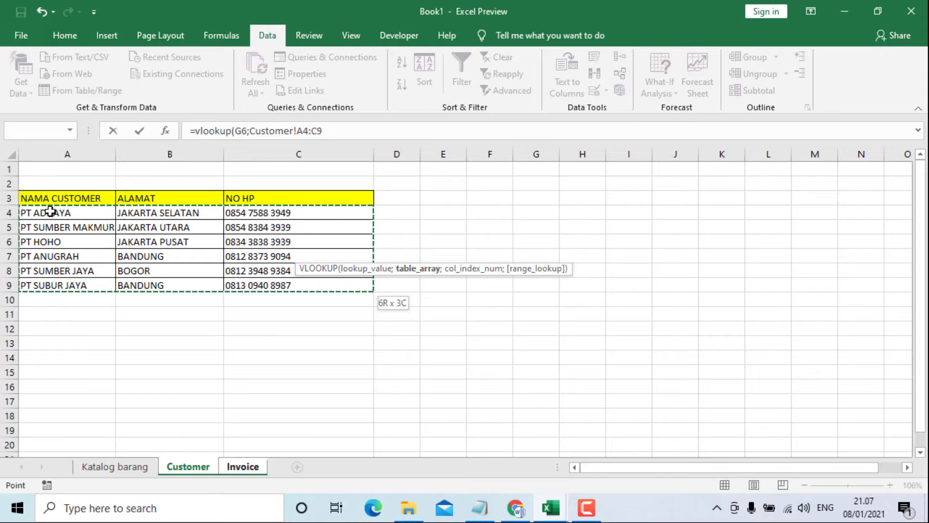
{"action": "key", "text": "F4"}
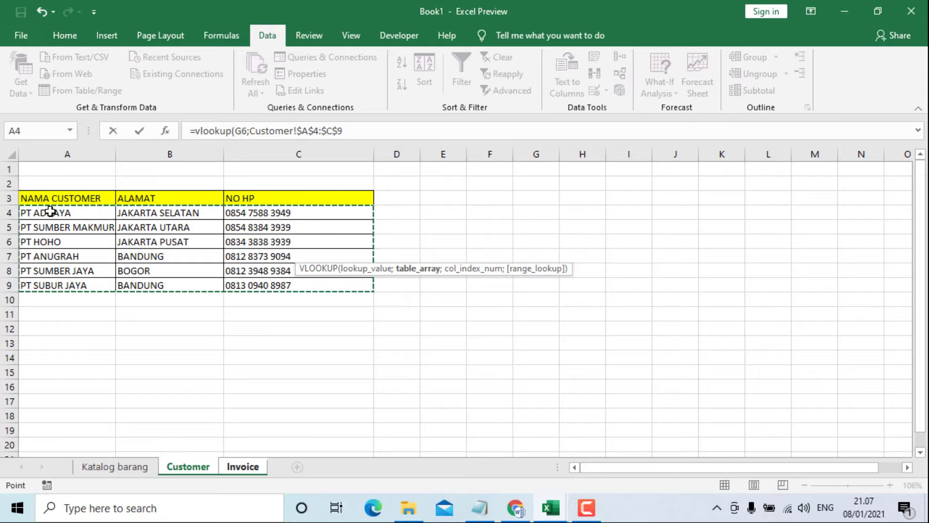
{"action": "type", "text": ";2"}
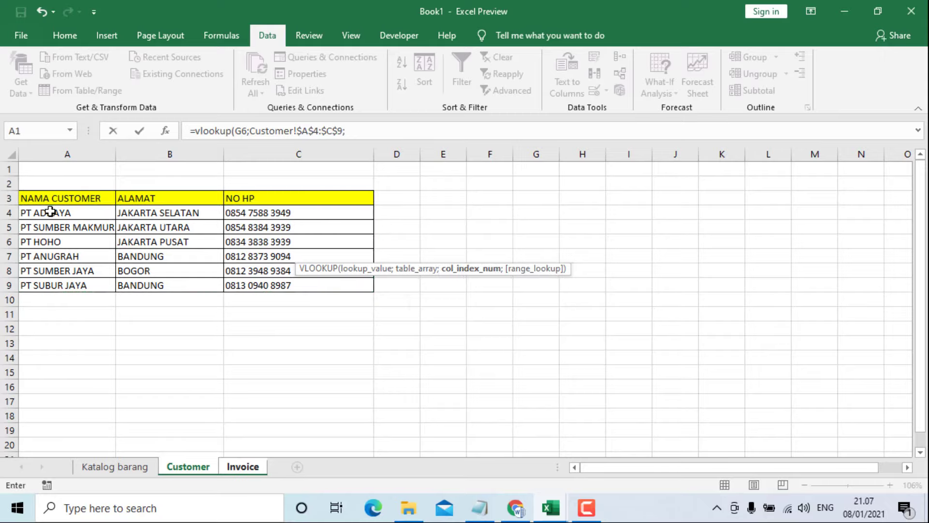
{"action": "type", "text": ";"}
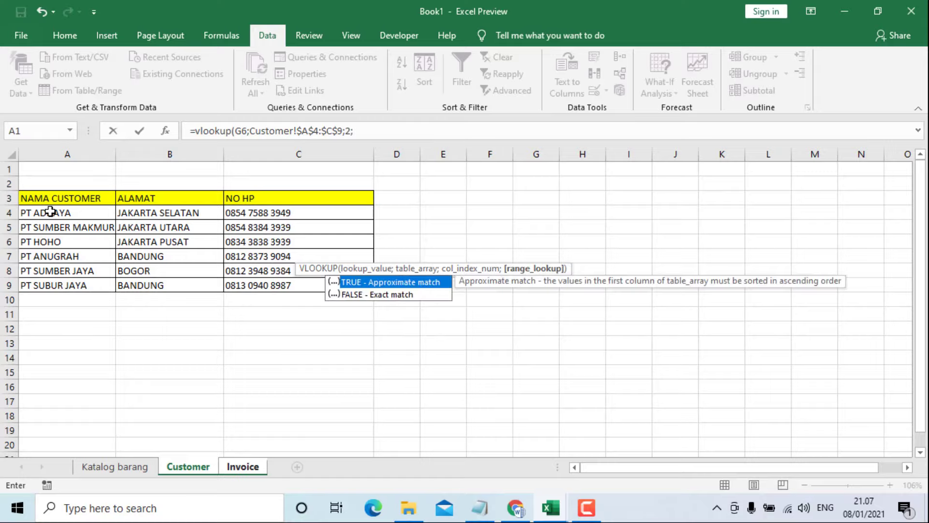
{"action": "type", "text": "false)"}
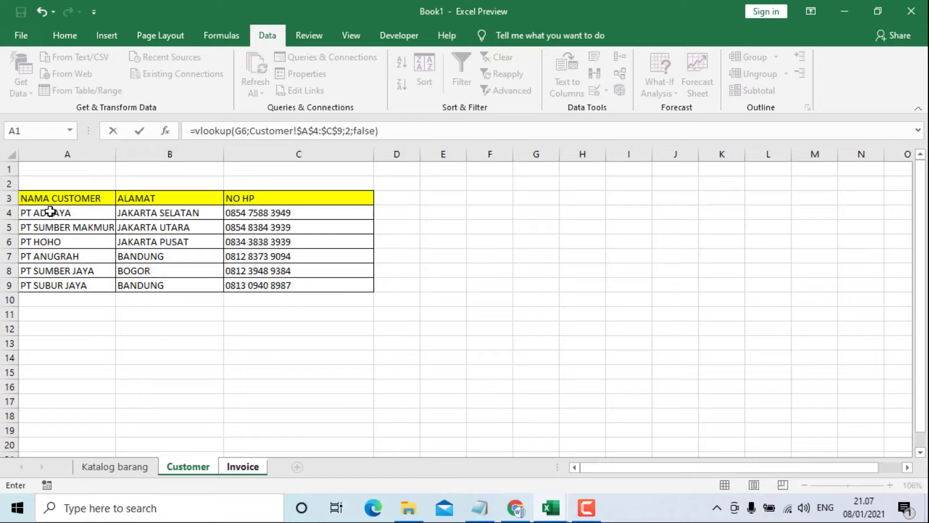
{"action": "key", "text": "Return"}
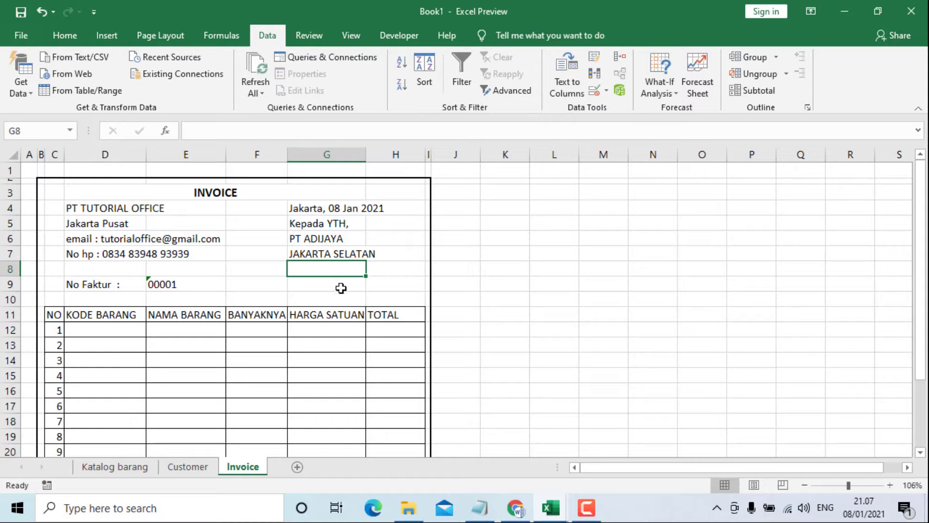
Enter =VLOOKUP(G6;Customer!$A$4:$C$9;3;FALSE) in G8 to show the customer's phone number
{"action": "type", "text": "="}
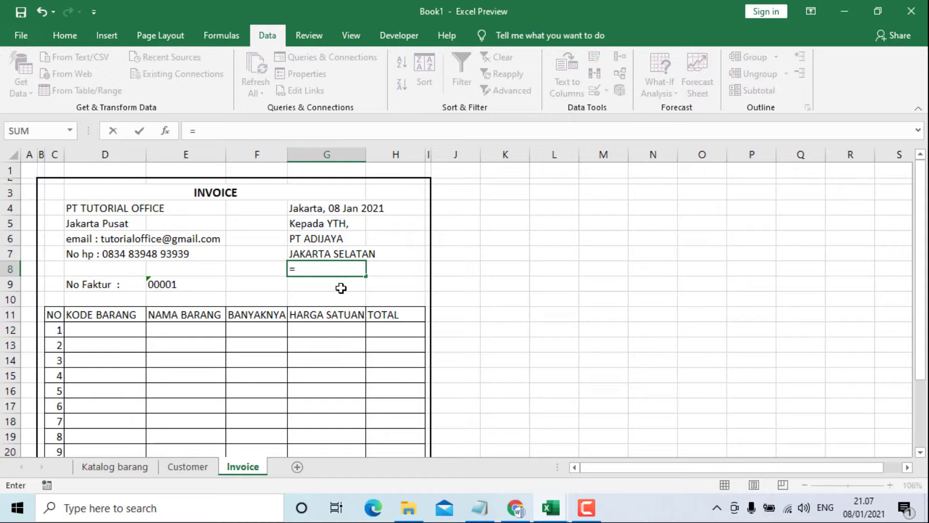
{"action": "type", "text": "vlo"}
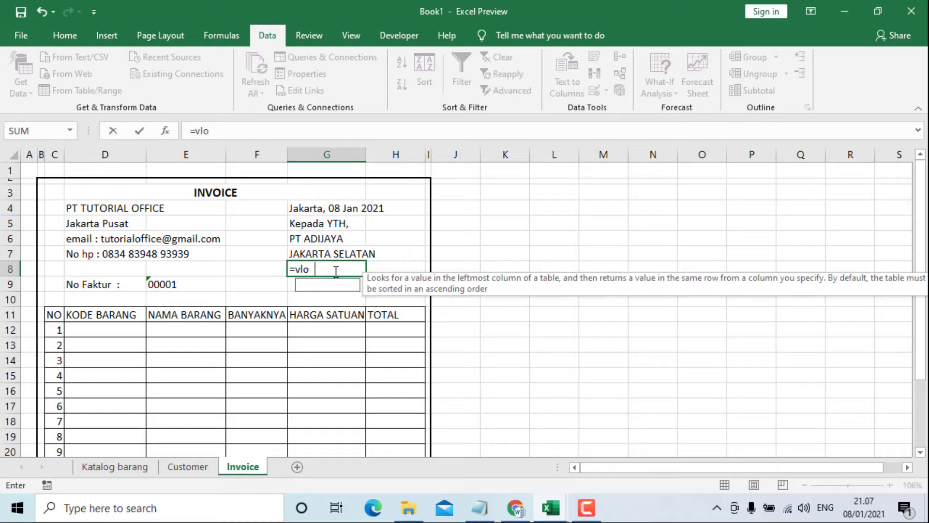
{"action": "type", "text": "okup("}
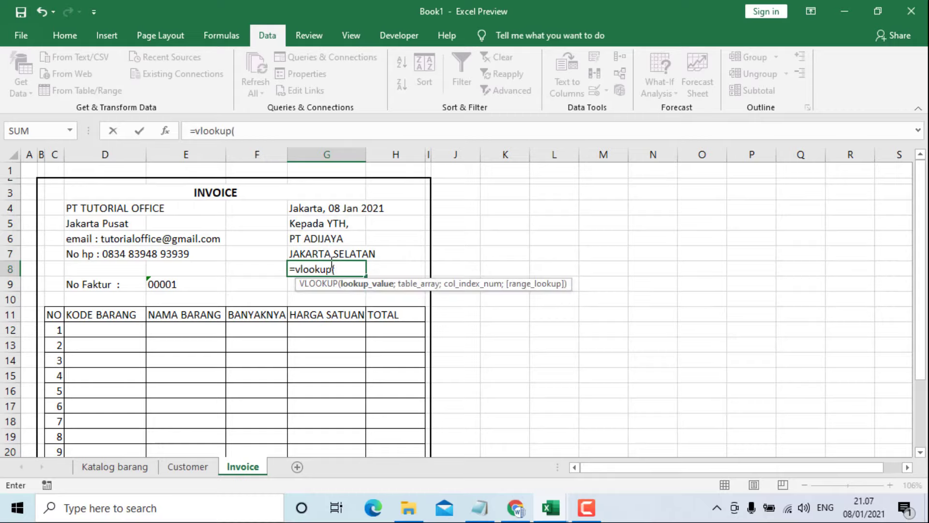
{"action": "left_click", "coordinate": [324, 237]}
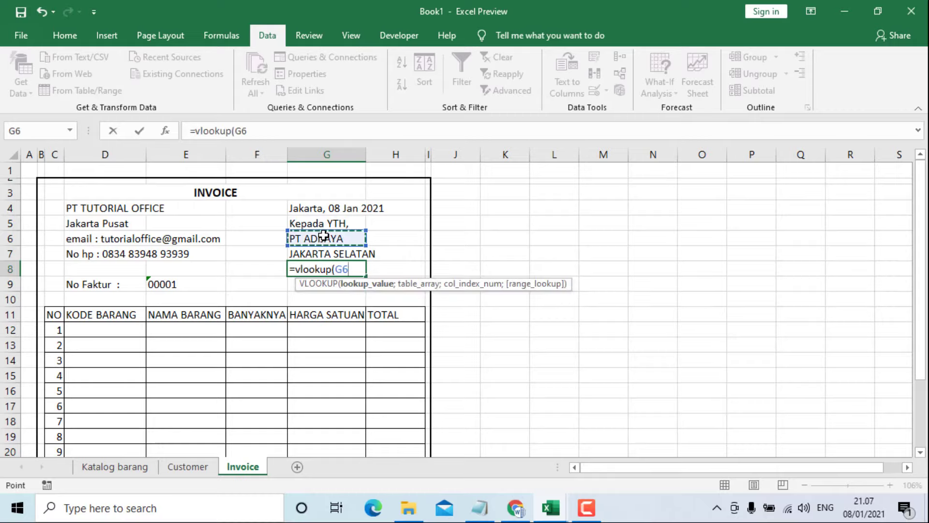
{"action": "type", "text": ";"}
{"action": "left_click", "coordinate": [182, 467]}
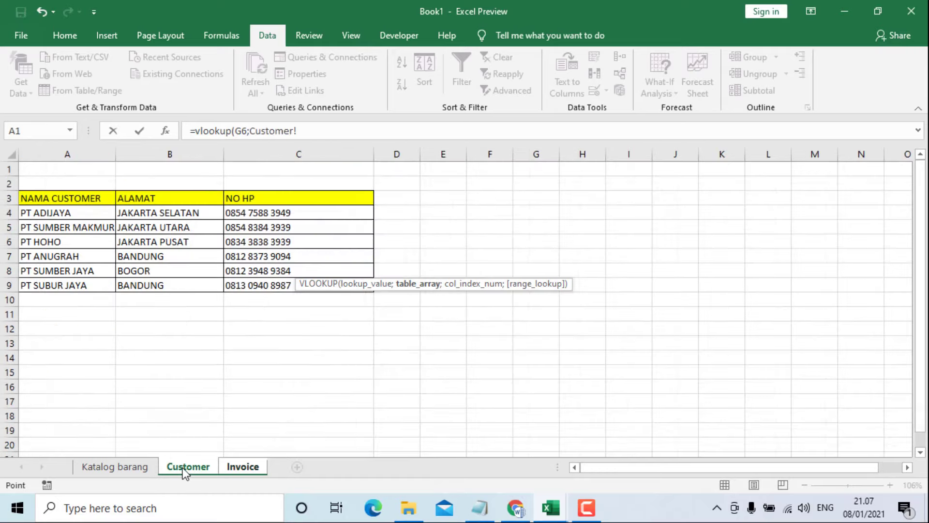
{"action": "left_click", "coordinate": [83, 214]}
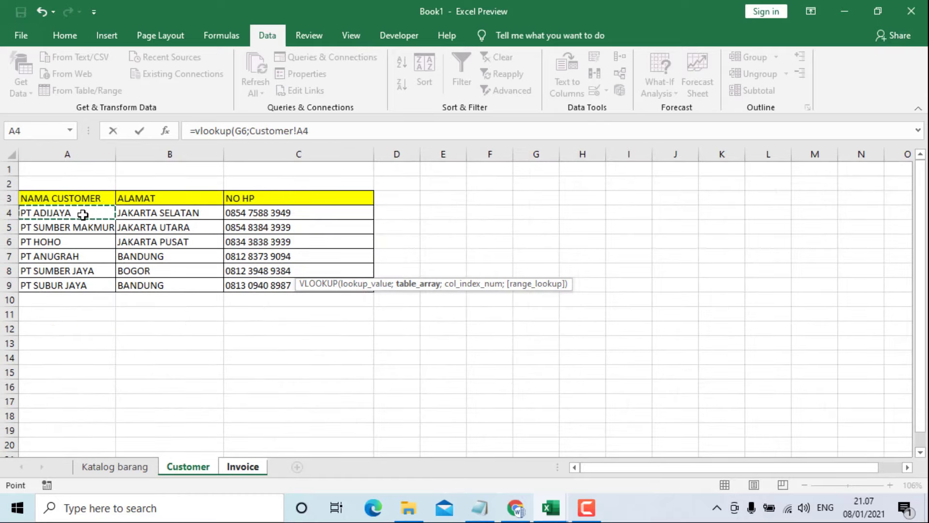
{"action": "key", "text": "shift+Right"}
{"action": "key", "text": "shift+Right"}
{"action": "key", "text": "shift+Down"}
{"action": "key", "text": "shift+Down"}
{"action": "key", "text": "shift+Down"}
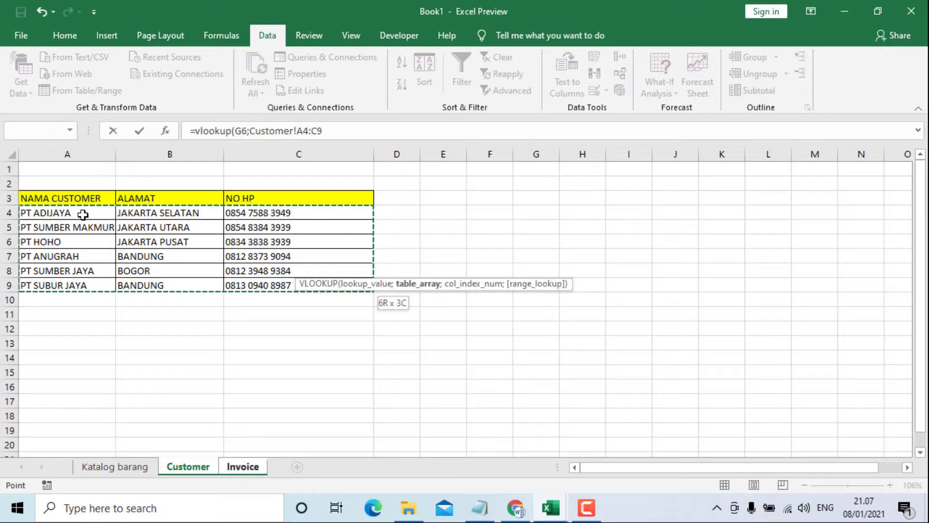
{"action": "key", "text": "F4"}
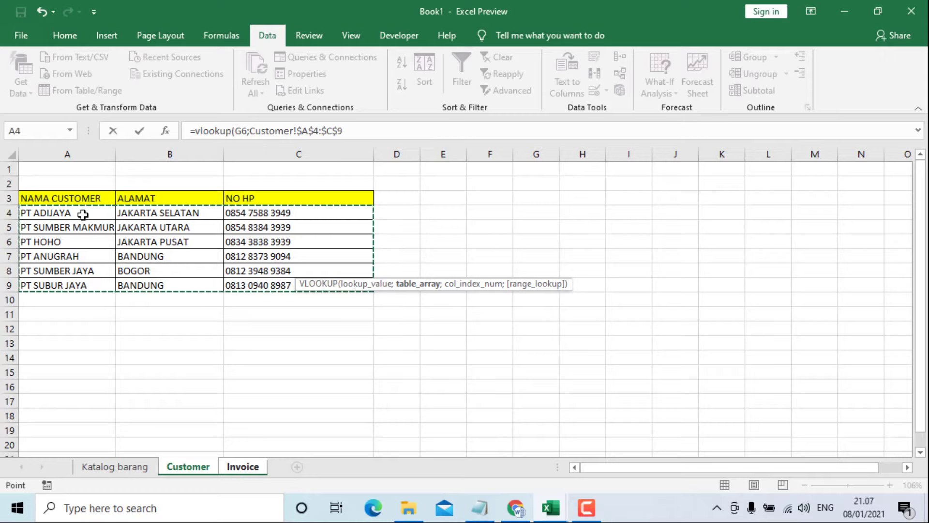
{"action": "type", "text": ";3"}
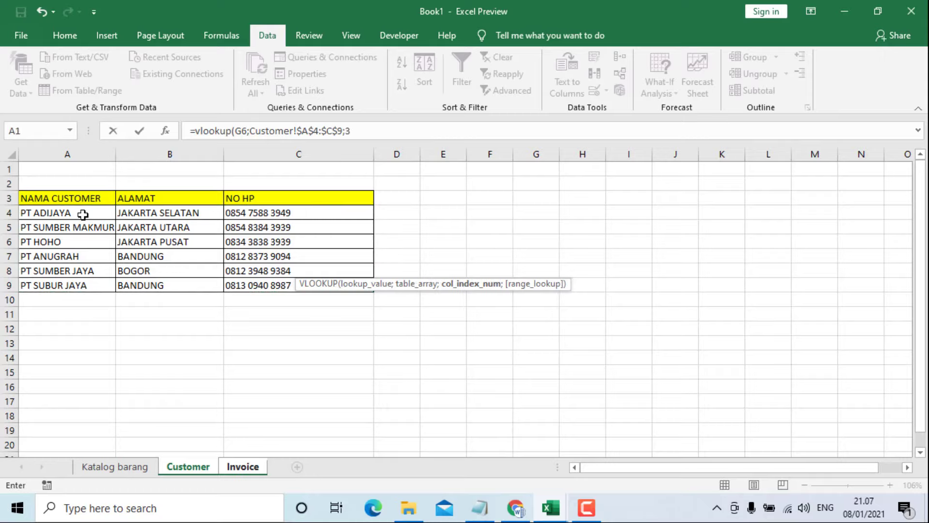
{"action": "type", "text": ";false"}
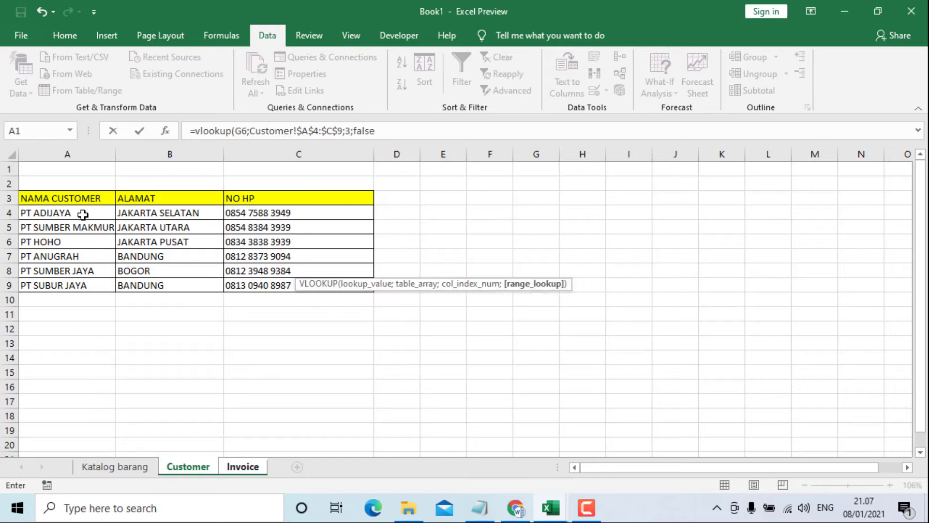
{"action": "type", "text": ")"}
{"action": "key", "text": "Return"}
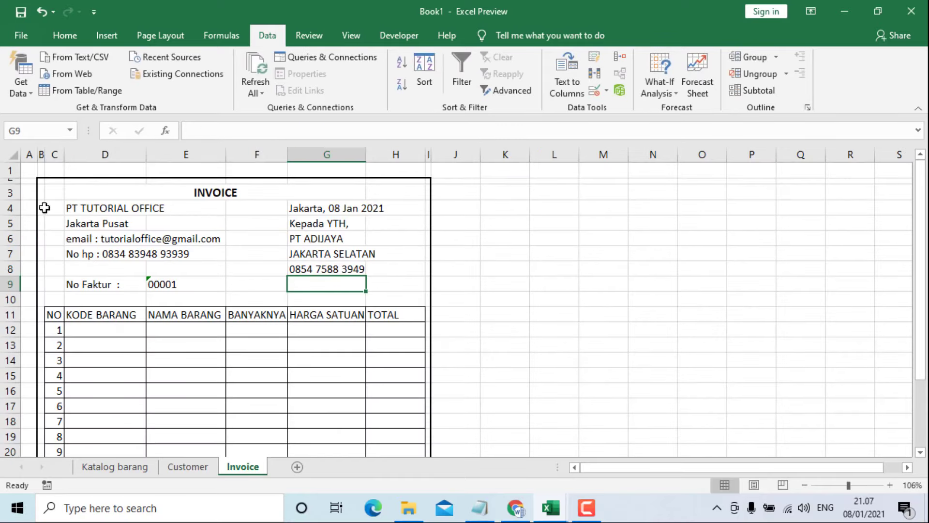
Review the formulas in G8, G4 and G5, then select customer cell G6
{"action": "left_click", "coordinate": [329, 267]}
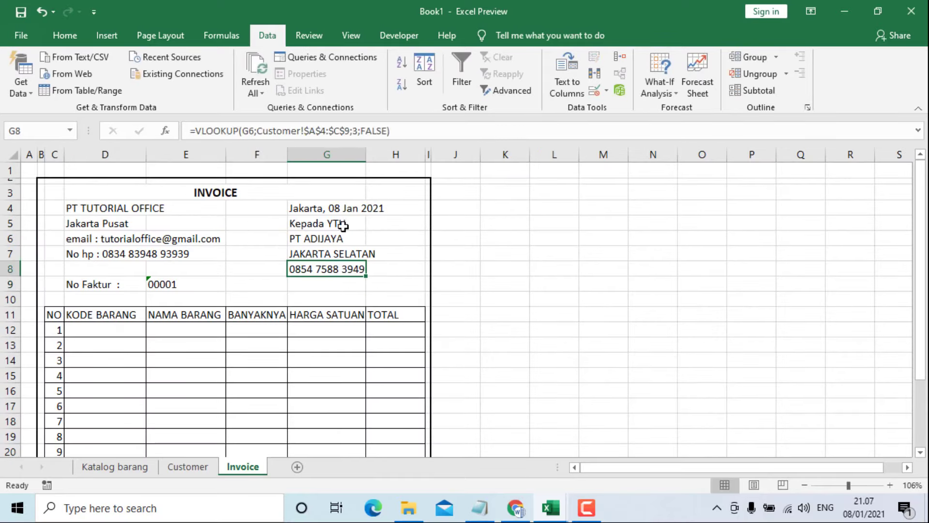
{"action": "left_click", "coordinate": [338, 208]}
{"action": "left_click", "coordinate": [327, 222]}
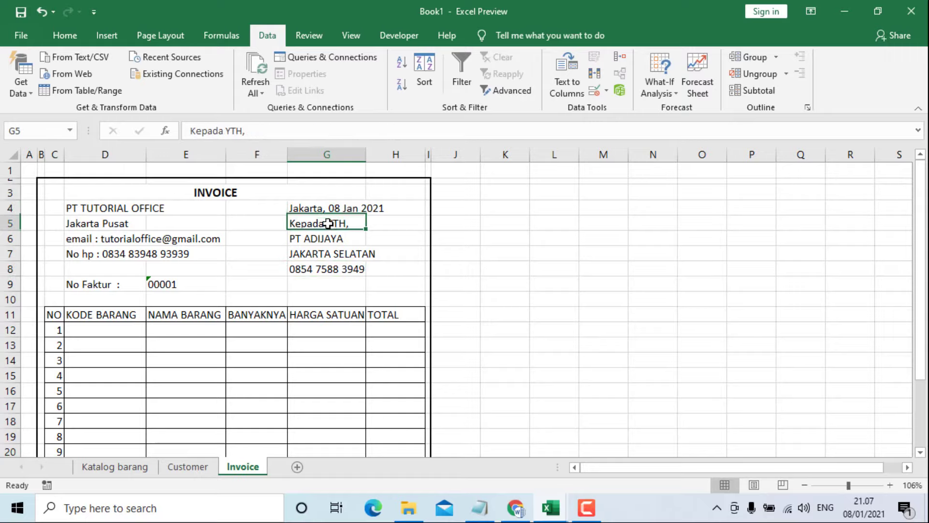
{"action": "left_click", "coordinate": [328, 239]}
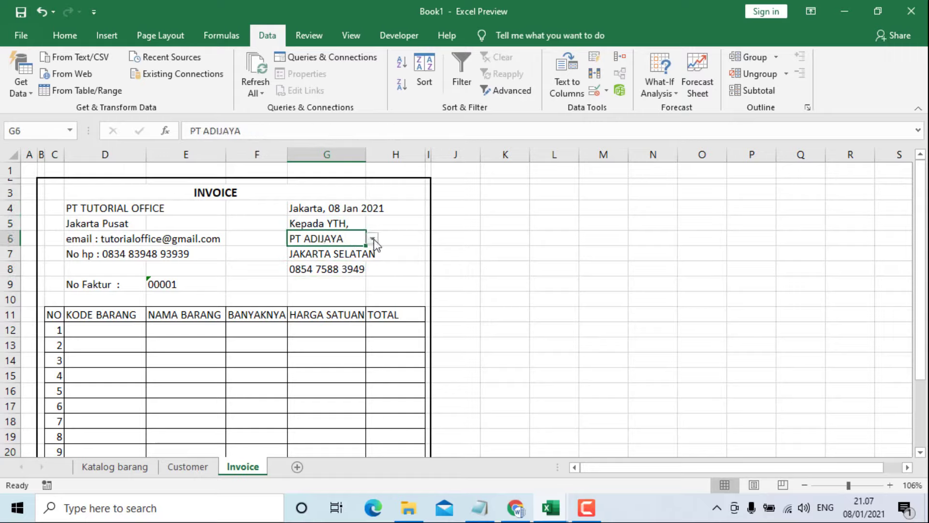
Test the lookups by choosing PT SUMBER MAKMUR, then PT ANUGRAH, in G6
{"action": "left_click", "coordinate": [372, 238]}
{"action": "left_click", "coordinate": [349, 264]}
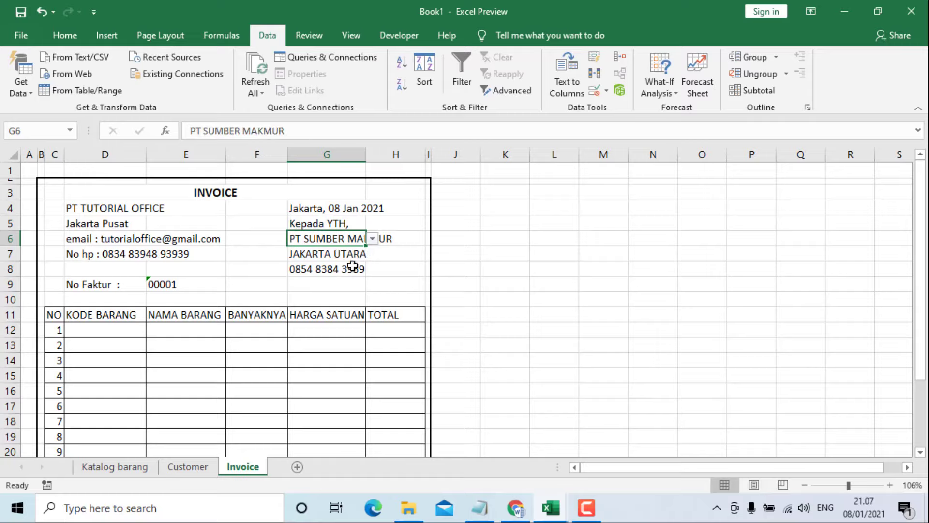
{"action": "left_click", "coordinate": [372, 237]}
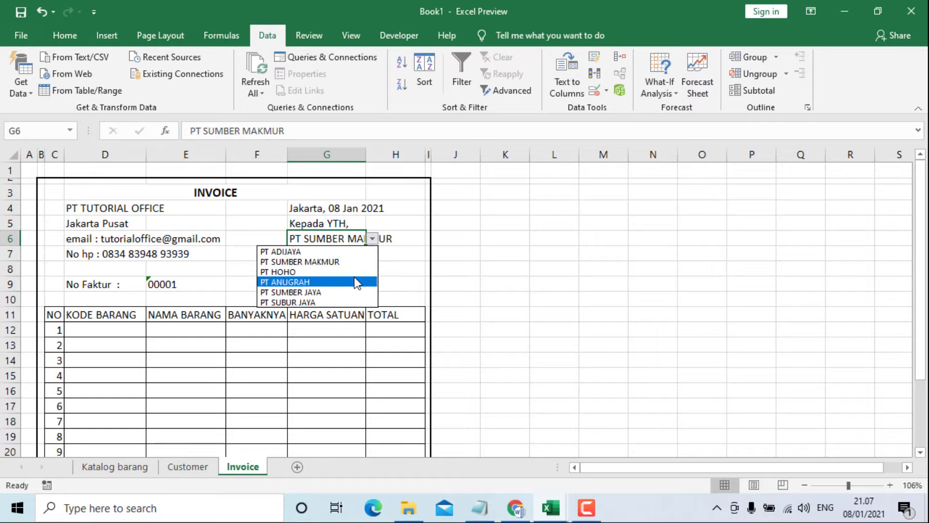
{"action": "left_click", "coordinate": [354, 277]}
{"action": "left_click", "coordinate": [405, 291]}
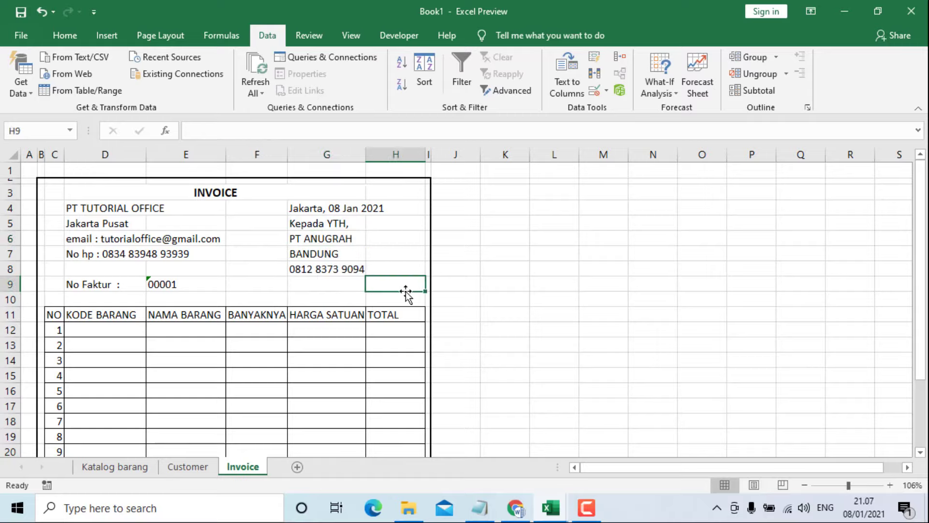
{"action": "left_click", "coordinate": [102, 330]}
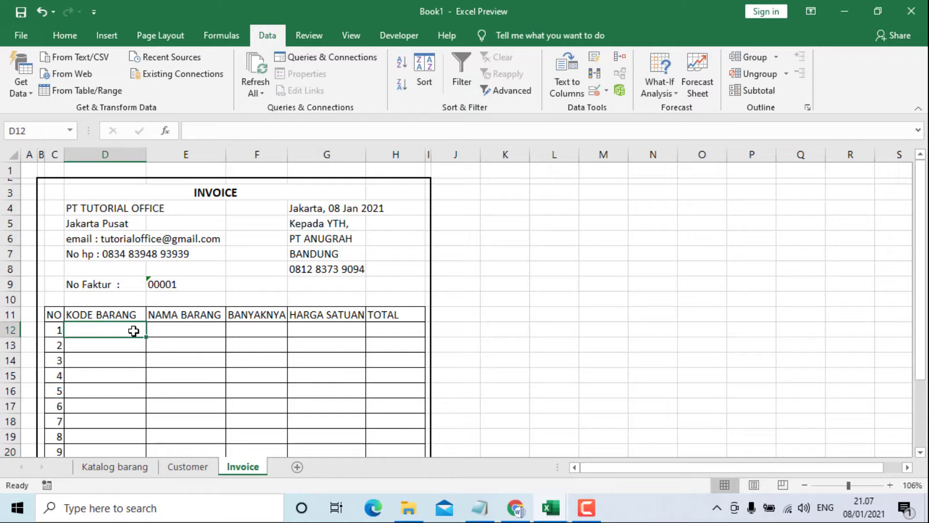
{"action": "scroll", "coordinate": [134, 330], "scroll_direction": "down", "scroll_amount": 2}
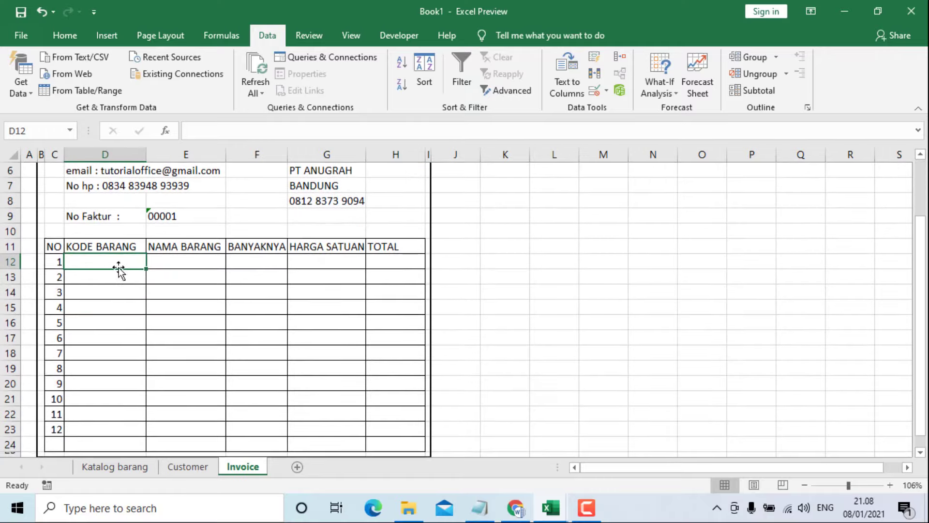
Give D12 a List validation sourced from 'Katalog barang'!$A$5:$A$17 and confirm it
{"action": "type", "text": "="}
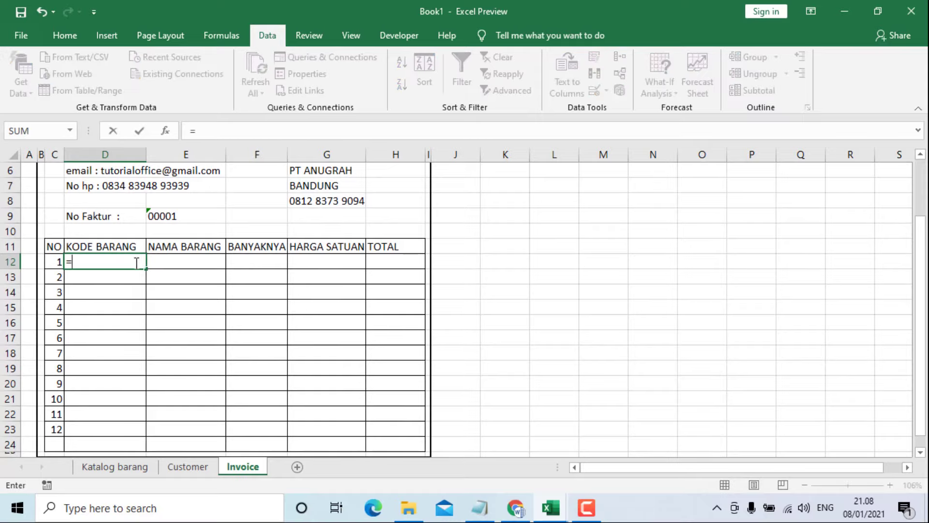
{"action": "key", "text": "BackSpace"}
{"action": "key", "text": "Return"}
{"action": "left_click", "coordinate": [135, 263]}
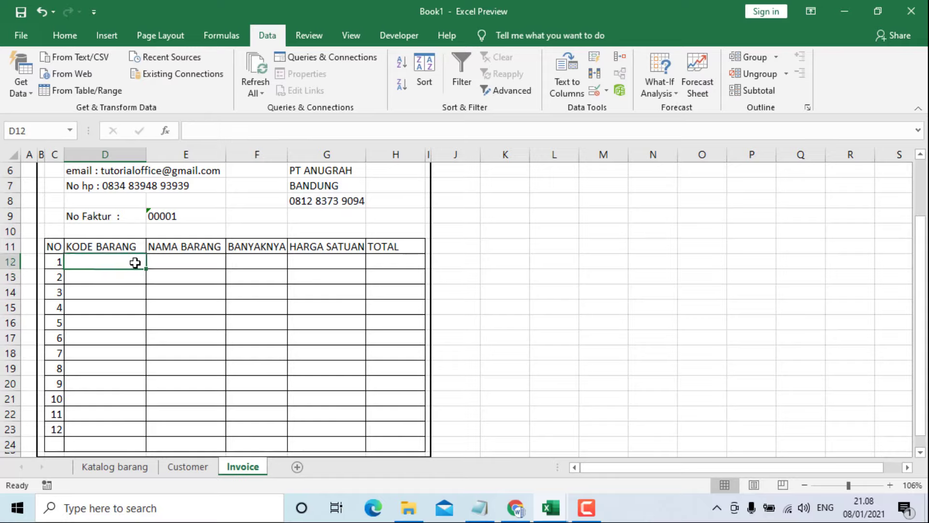
{"action": "left_click", "coordinate": [597, 87]}
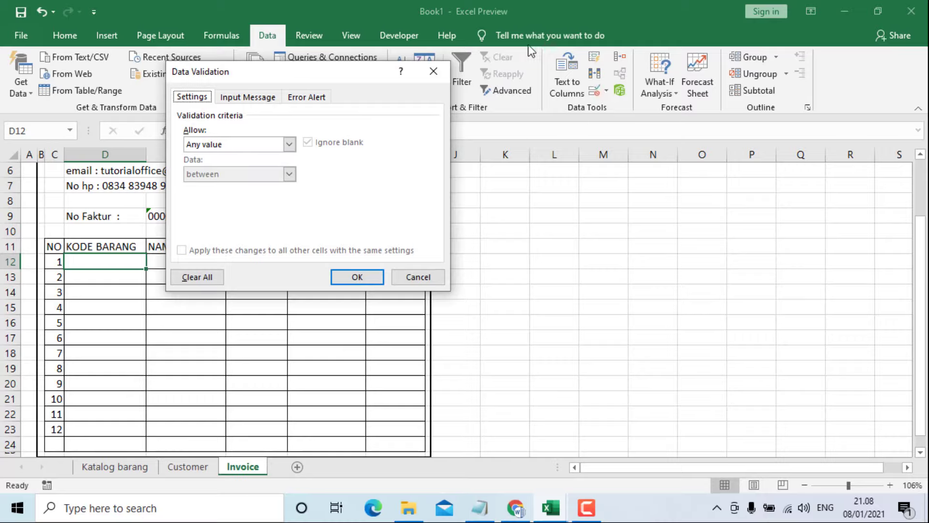
{"action": "left_click", "coordinate": [248, 141]}
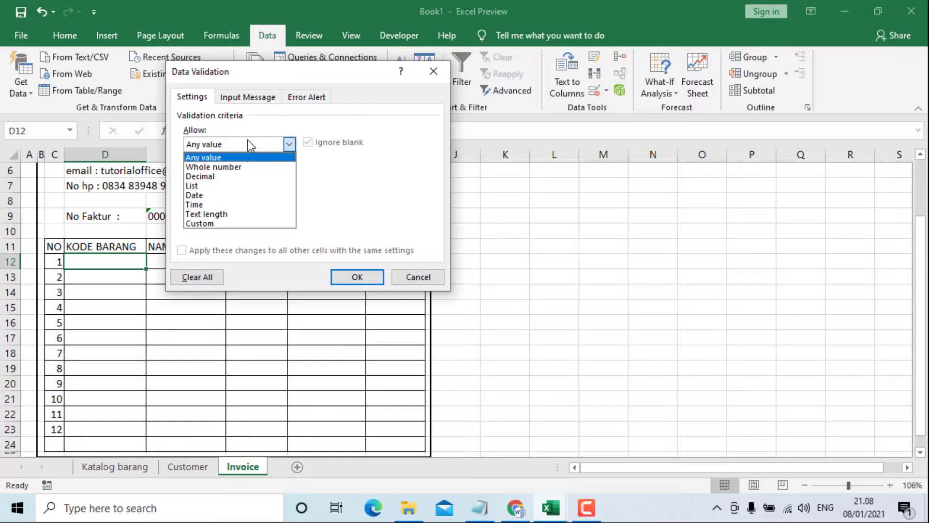
{"action": "left_click", "coordinate": [236, 186]}
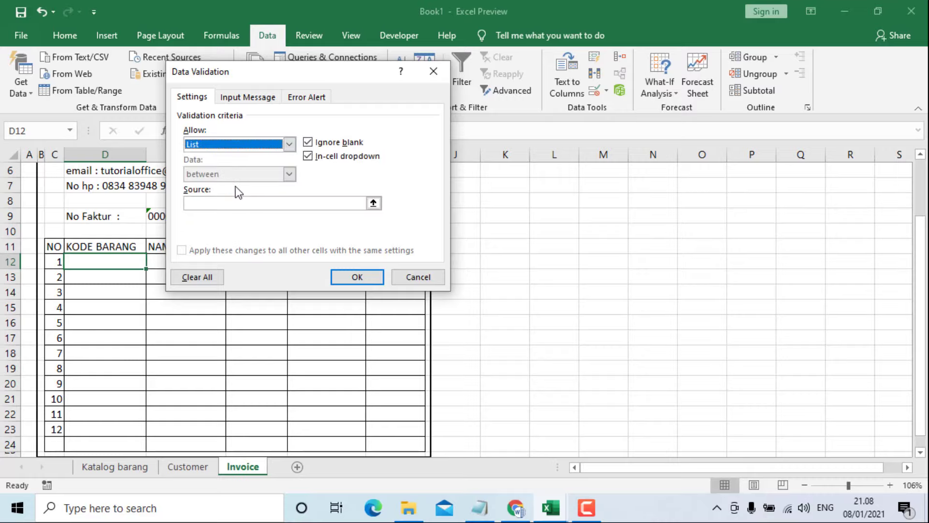
{"action": "left_click", "coordinate": [373, 203]}
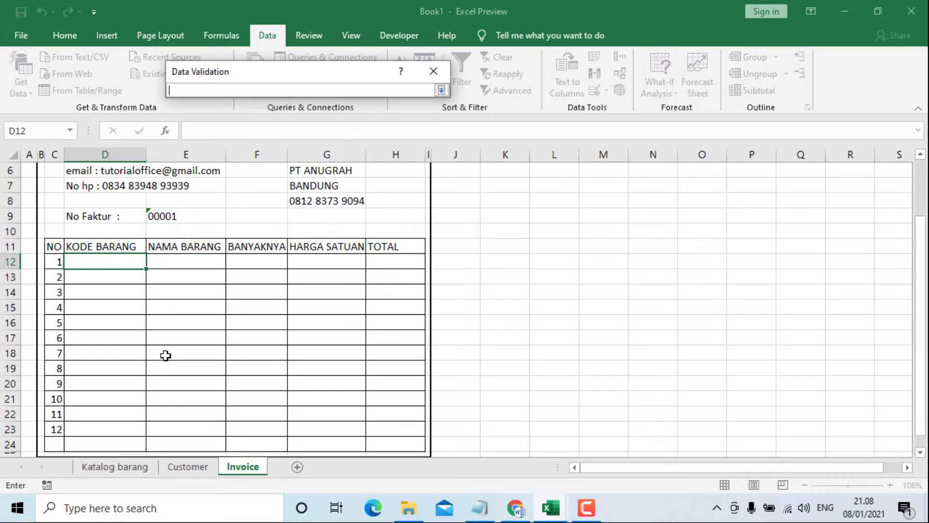
{"action": "left_click", "coordinate": [120, 469]}
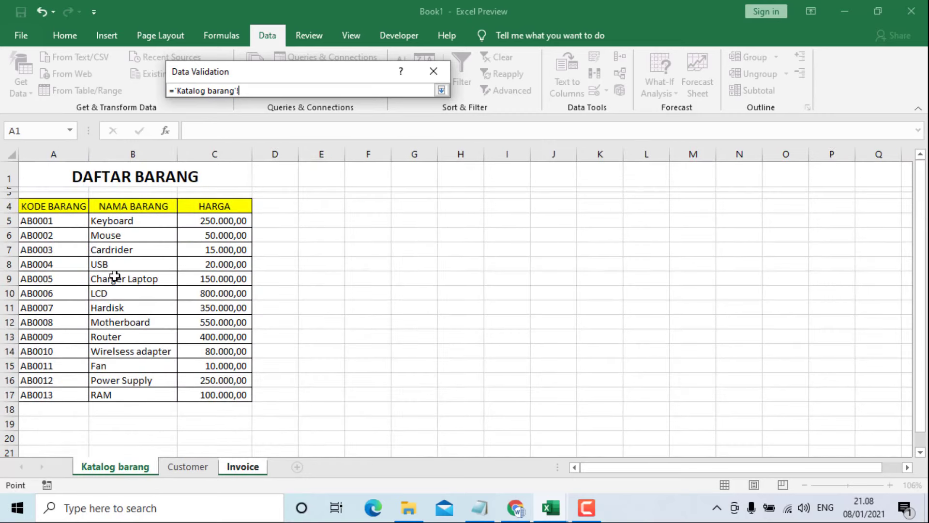
{"action": "left_click_drag", "start_coordinate": [70, 220], "coordinate": [62, 395]}
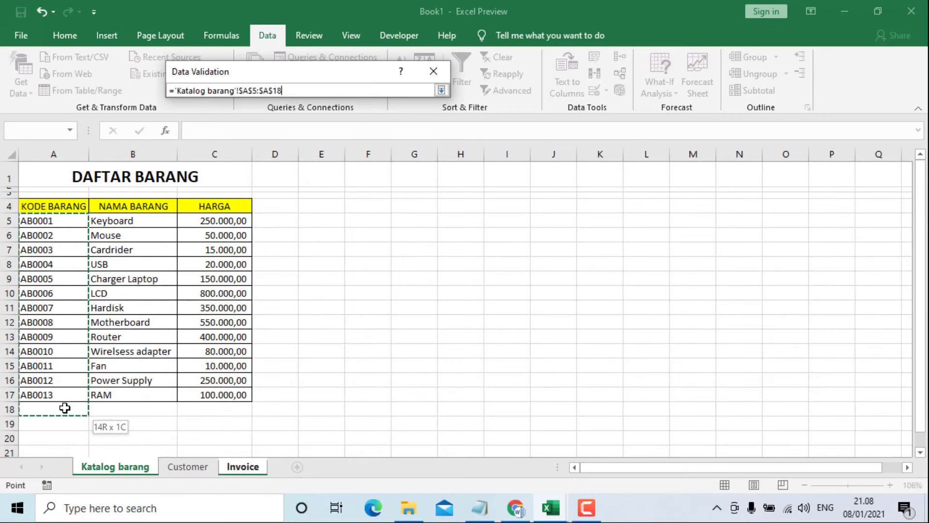
{"action": "left_click", "coordinate": [441, 91]}
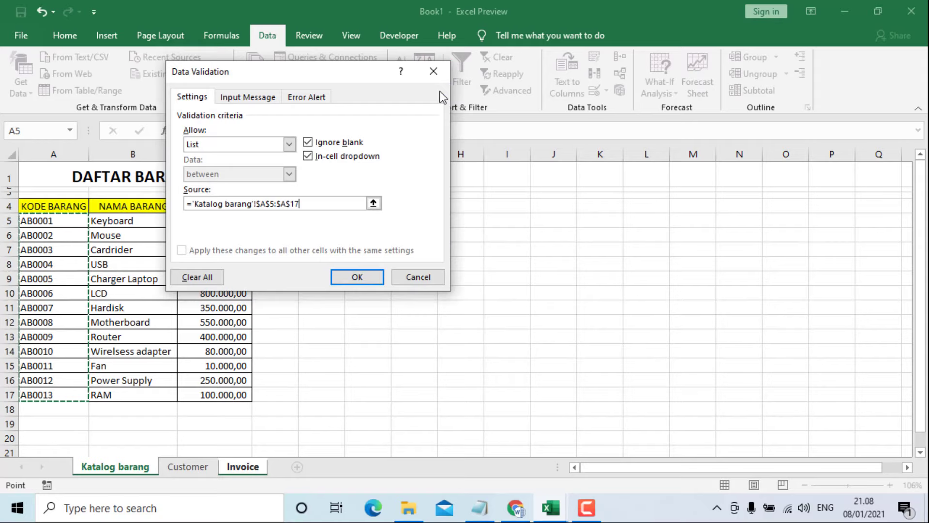
{"action": "left_click", "coordinate": [357, 276]}
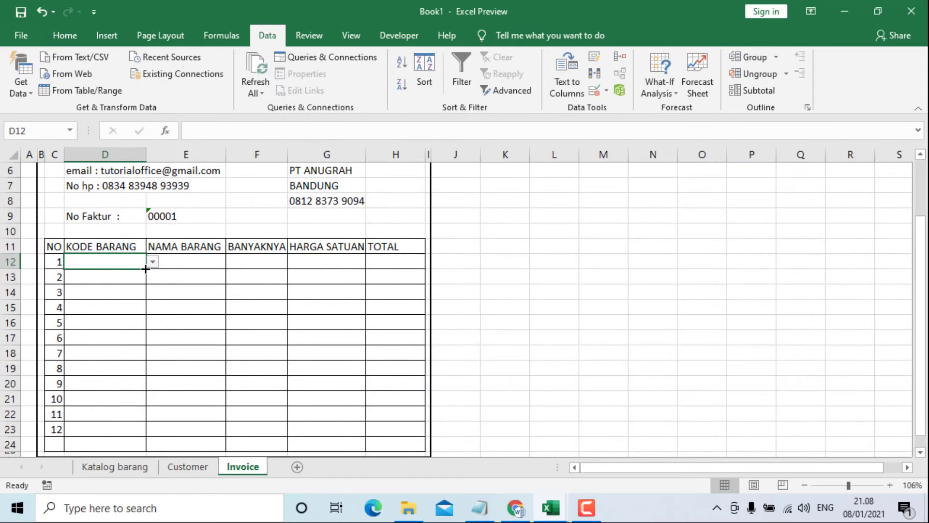
Copy D12's item-code dropdown down to D23 and check that D13 has it
{"action": "left_click_drag", "start_coordinate": [145, 268], "coordinate": [146, 434]}
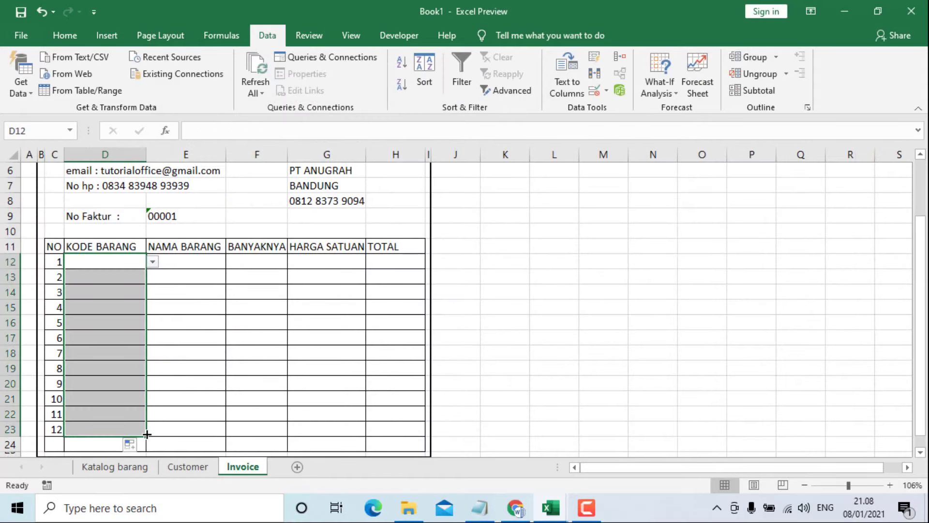
{"action": "left_click_drag", "start_coordinate": [177, 280], "coordinate": [164, 293]}
{"action": "left_click", "coordinate": [122, 278]}
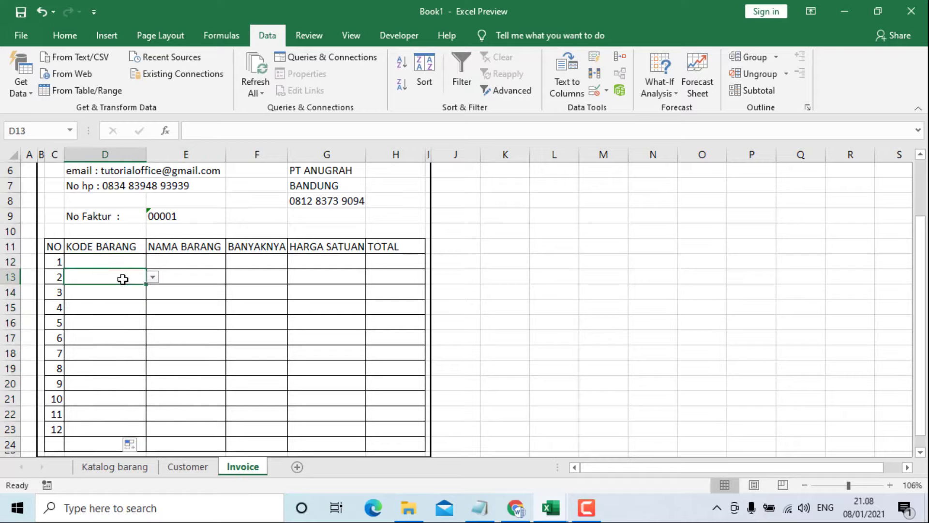
{"action": "left_click", "coordinate": [131, 260]}
{"action": "left_click", "coordinate": [129, 276]}
{"action": "left_click", "coordinate": [184, 265]}
Choose AB0003 from D12's item-code dropdown
{"action": "left_click", "coordinate": [131, 262]}
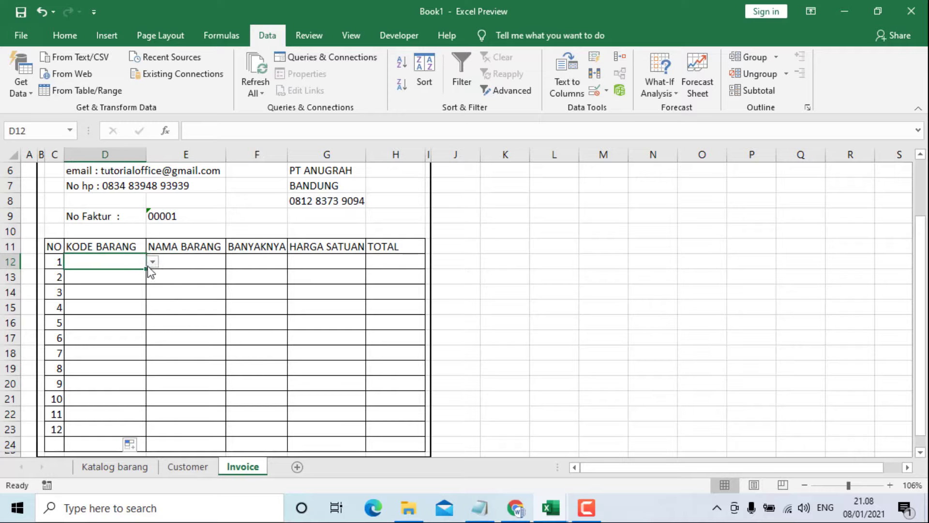
{"action": "left_click", "coordinate": [151, 266]}
{"action": "left_click", "coordinate": [136, 293]}
{"action": "left_click", "coordinate": [188, 303]}
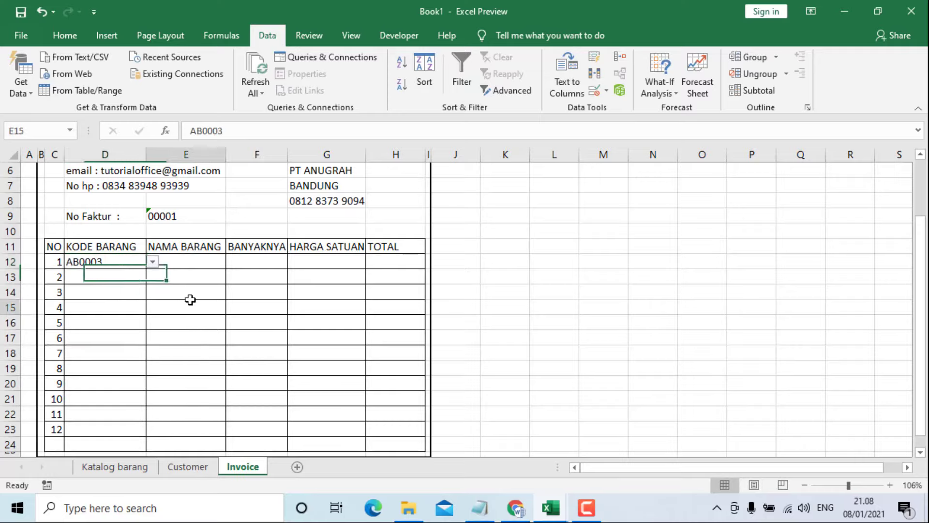
{"action": "left_click", "coordinate": [177, 263]}
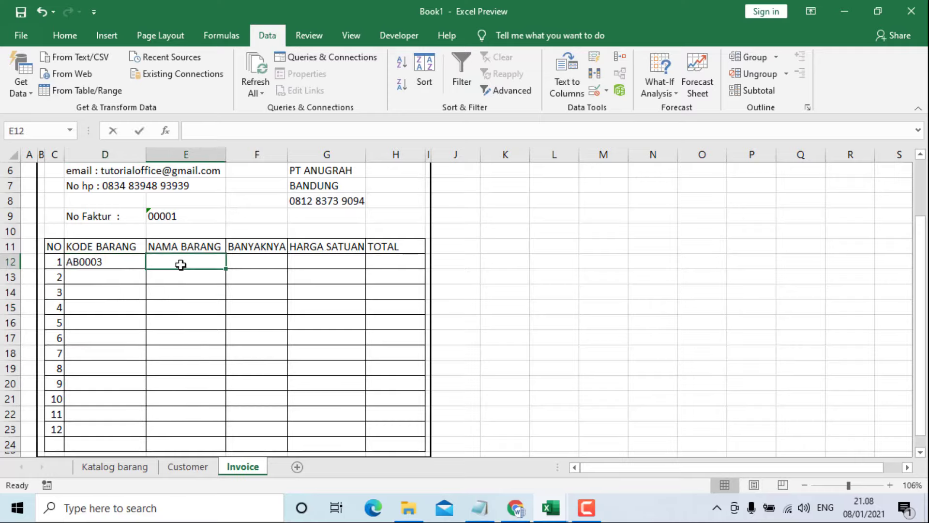
Enter =VLOOKUP(D12;'Katalog barang'!$A$5:$C$17;2;FALSE) in E12, showing Cardrider
{"action": "type", "text": "=v"}
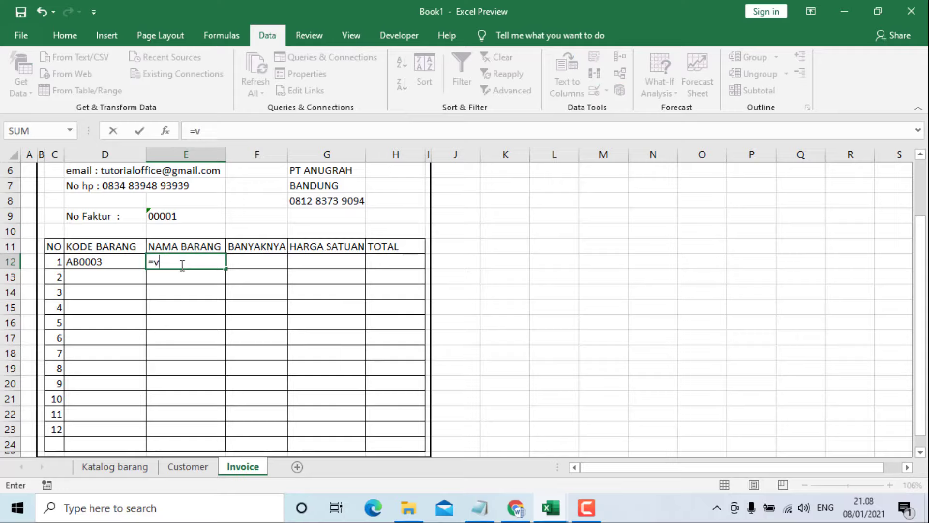
{"action": "type", "text": "lookup"}
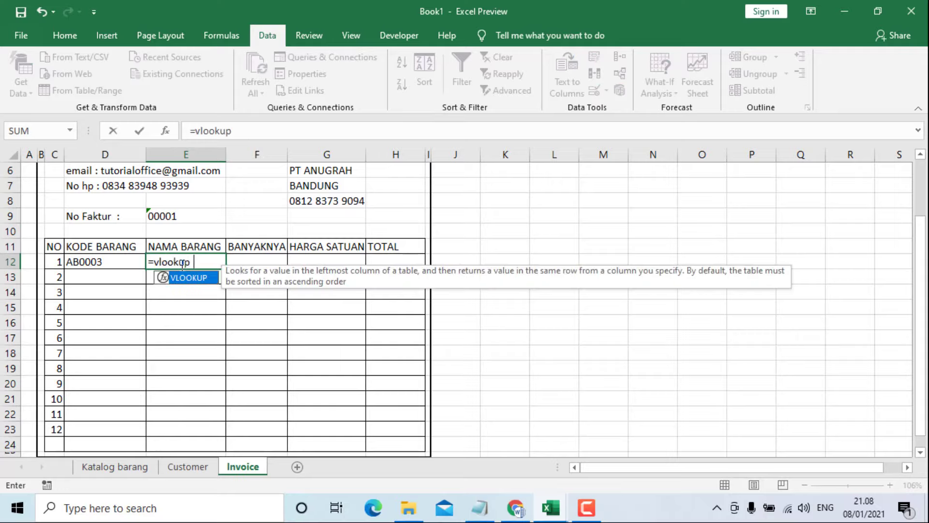
{"action": "type", "text": "("}
{"action": "left_click", "coordinate": [105, 262]}
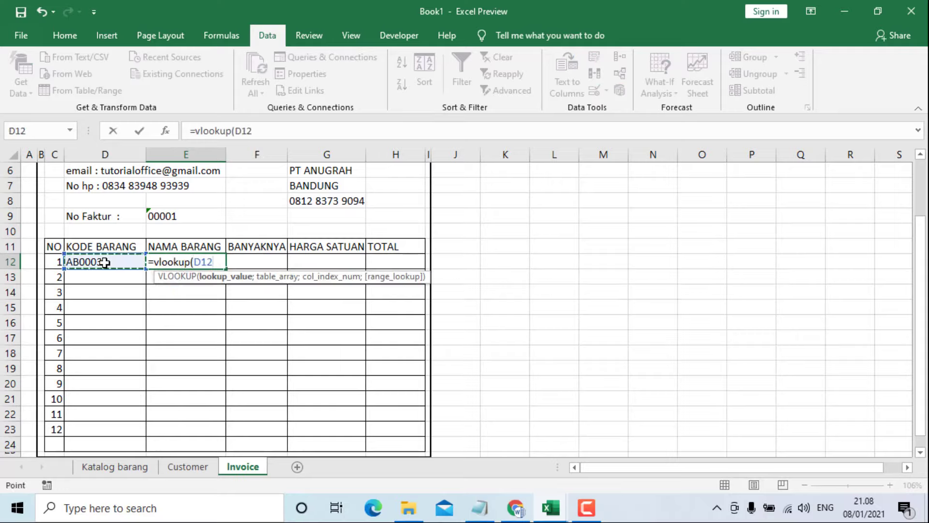
{"action": "type", "text": ";"}
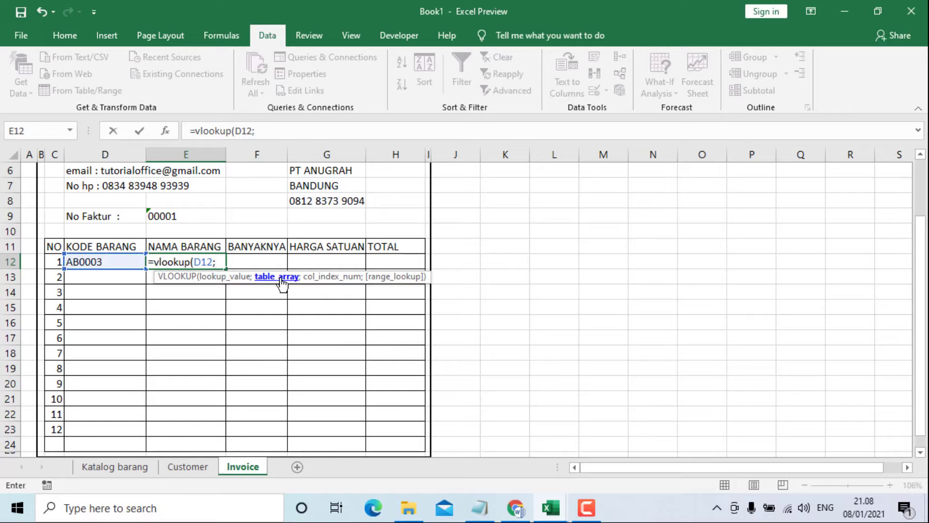
{"action": "left_click", "coordinate": [105, 466]}
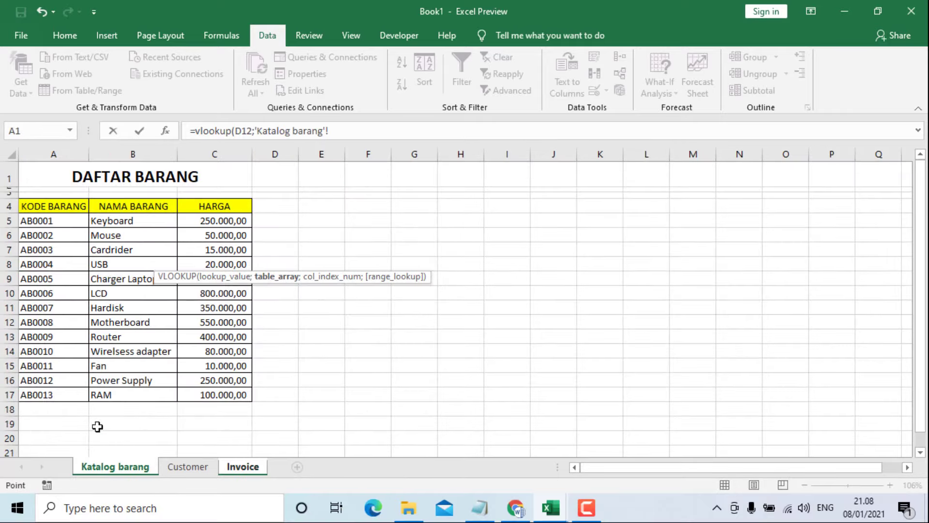
{"action": "left_click_drag", "start_coordinate": [47, 220], "coordinate": [195, 393]}
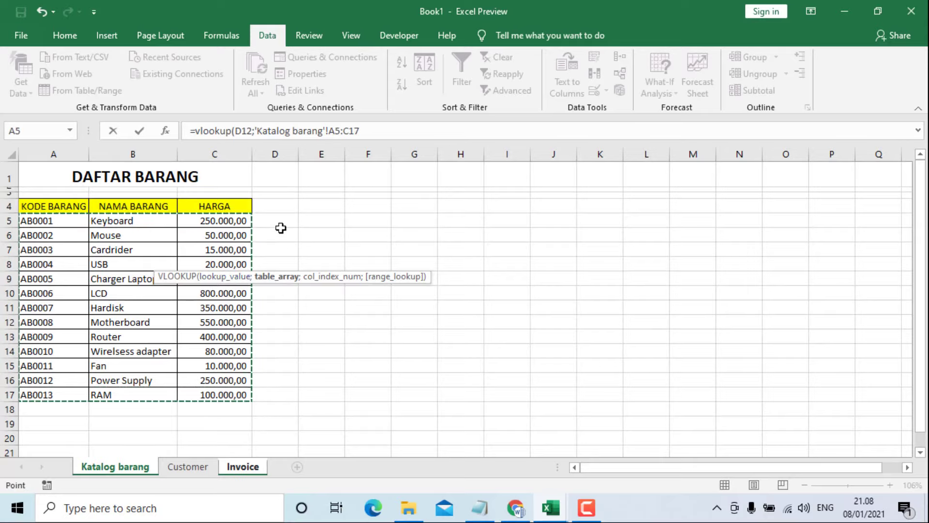
{"action": "key", "text": "F4"}
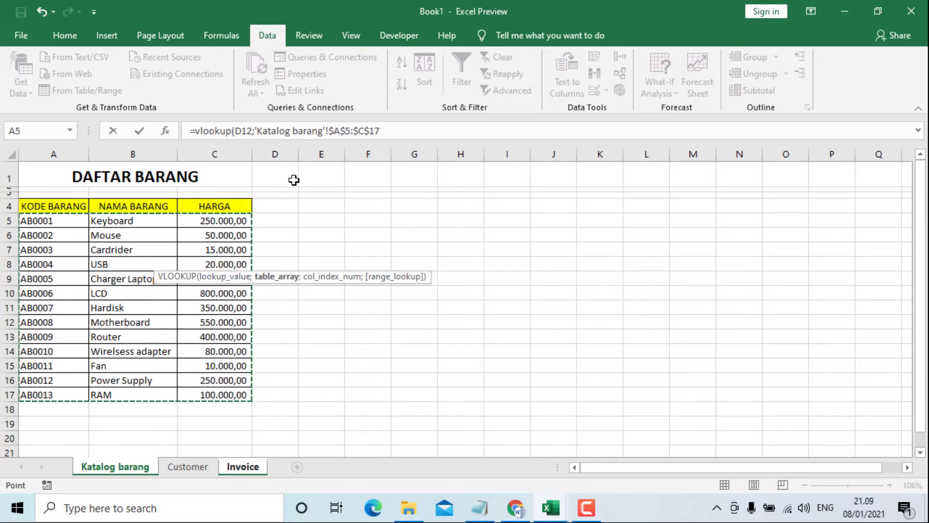
{"action": "type", "text": ";2"}
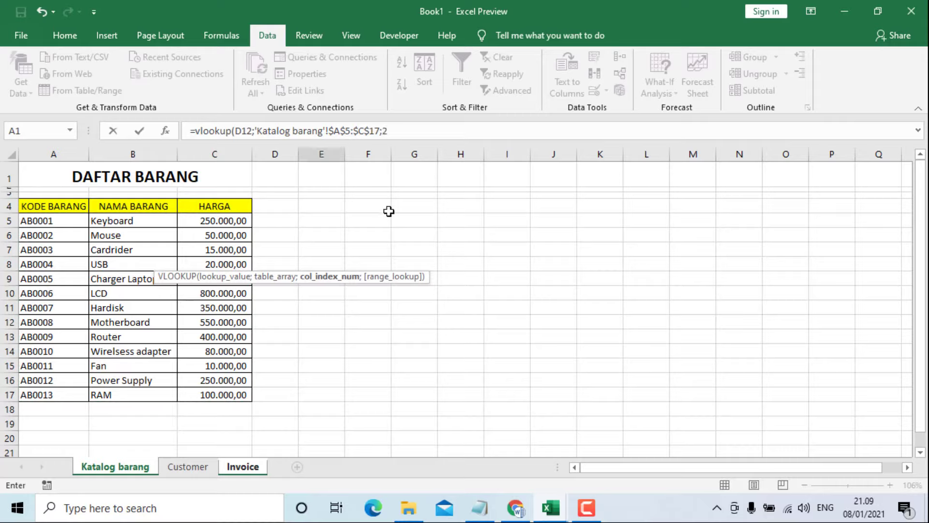
{"action": "type", "text": ";false"}
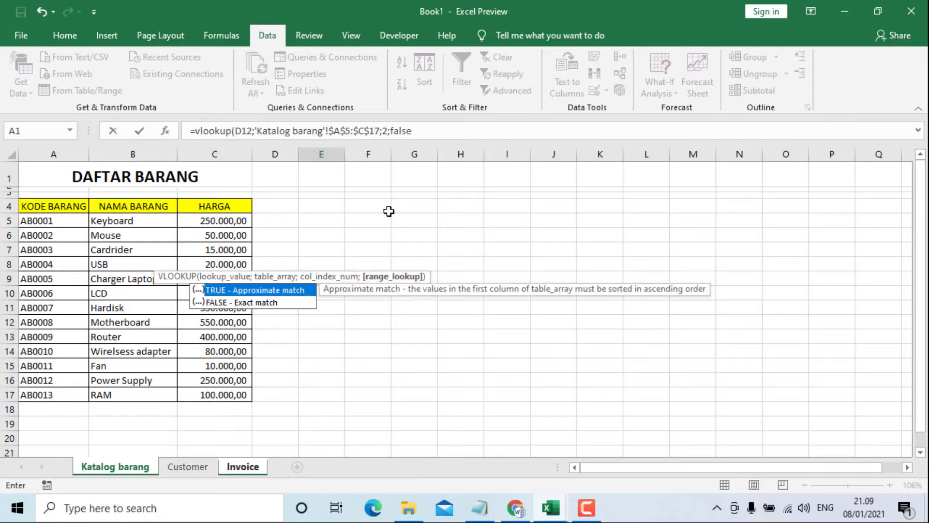
{"action": "key", "text": "Return"}
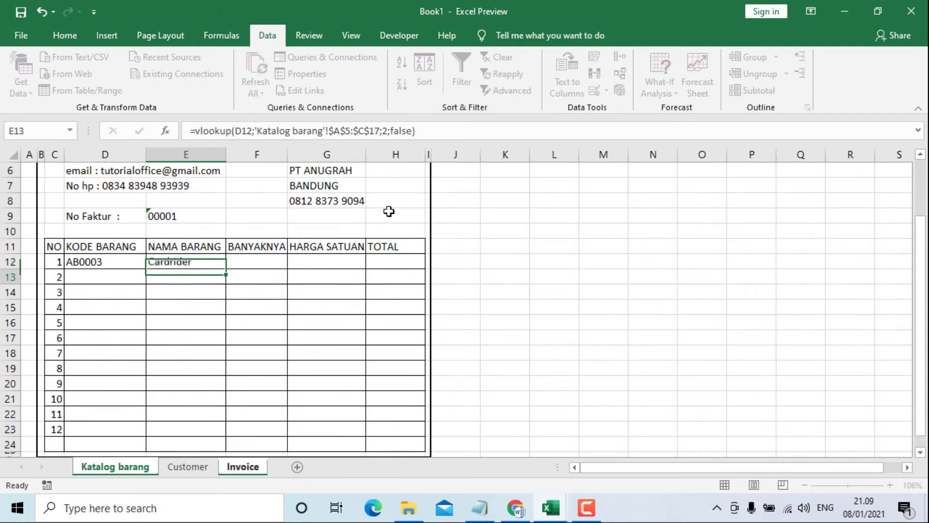
{"action": "left_click", "coordinate": [200, 256]}
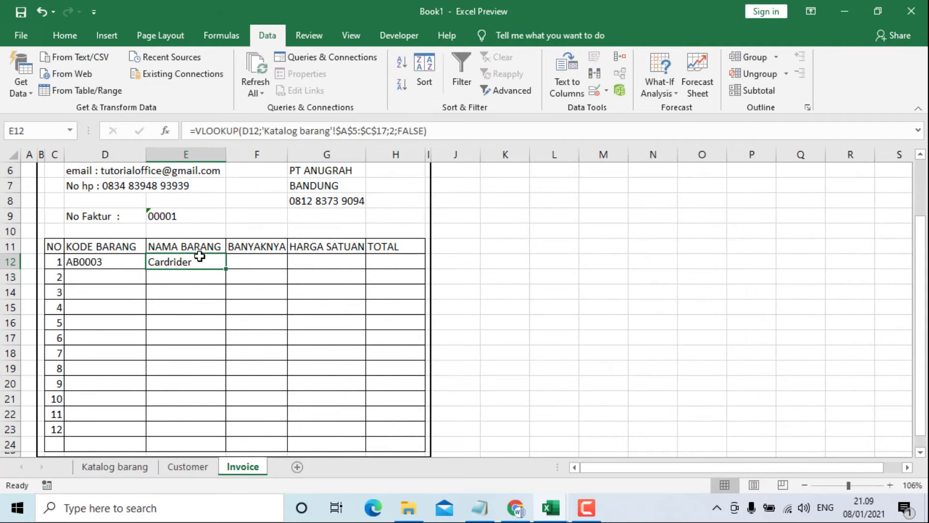
Copy E12's item-name VLOOKUP formula, undoing an accidental =G12 entry in E12
{"action": "left_click", "coordinate": [251, 259]}
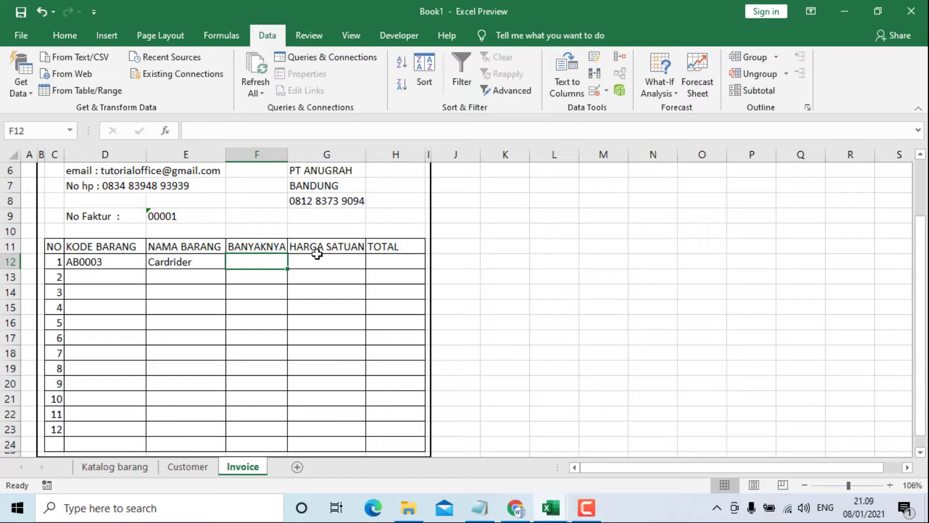
{"action": "left_click", "coordinate": [318, 256]}
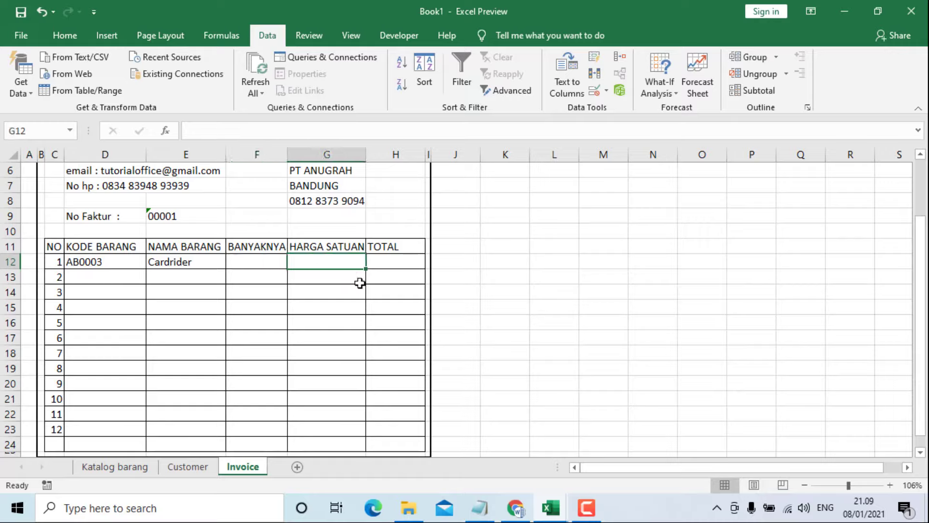
{"action": "left_click", "coordinate": [169, 259]}
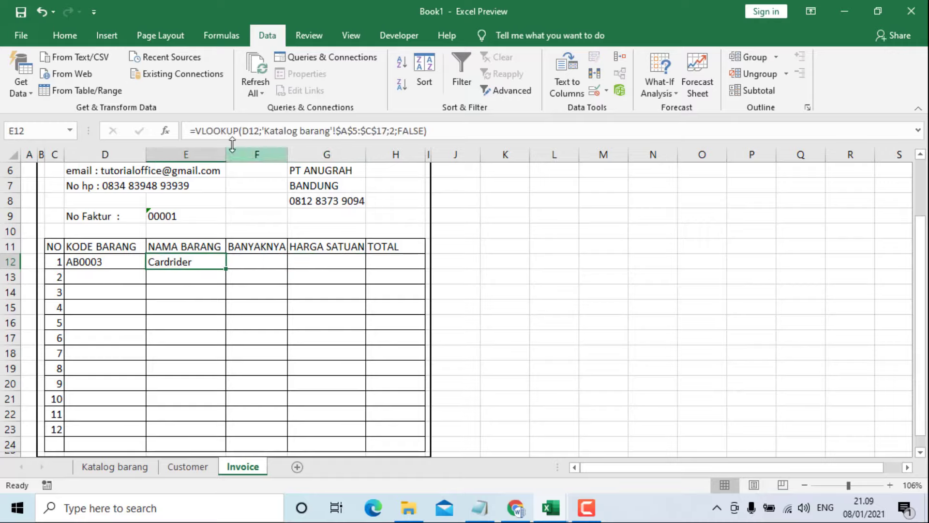
{"action": "left_click_drag", "start_coordinate": [190, 130], "coordinate": [450, 133]}
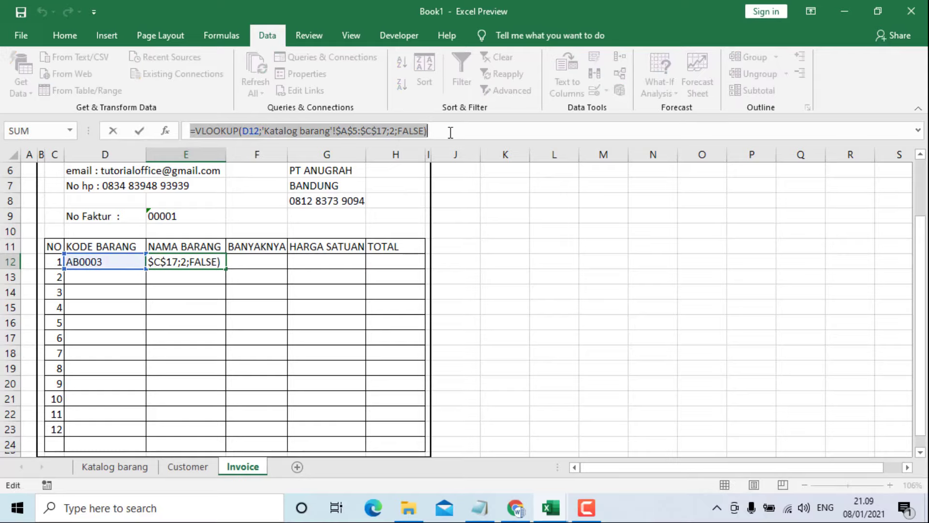
{"action": "type", "text": "="}
{"action": "left_click", "coordinate": [319, 265]}
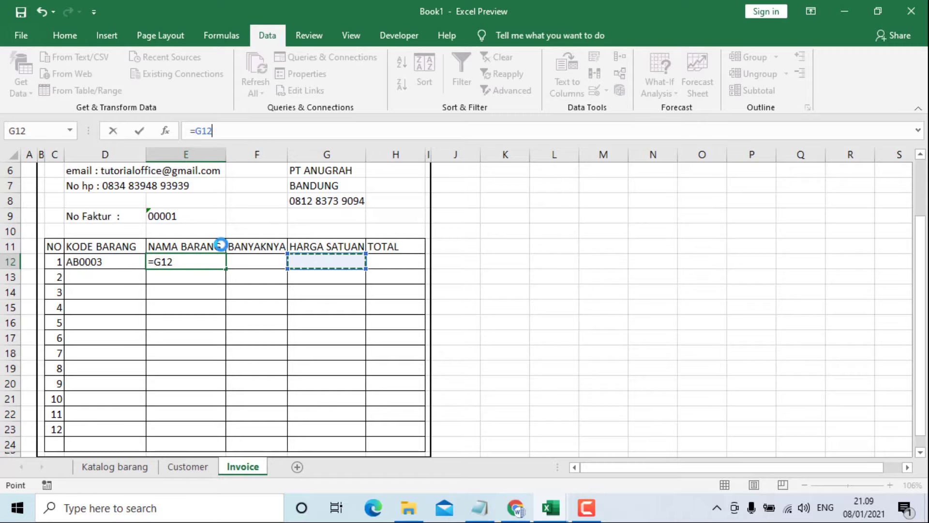
{"action": "key", "text": "ctrl+z"}
{"action": "key", "text": "Return"}
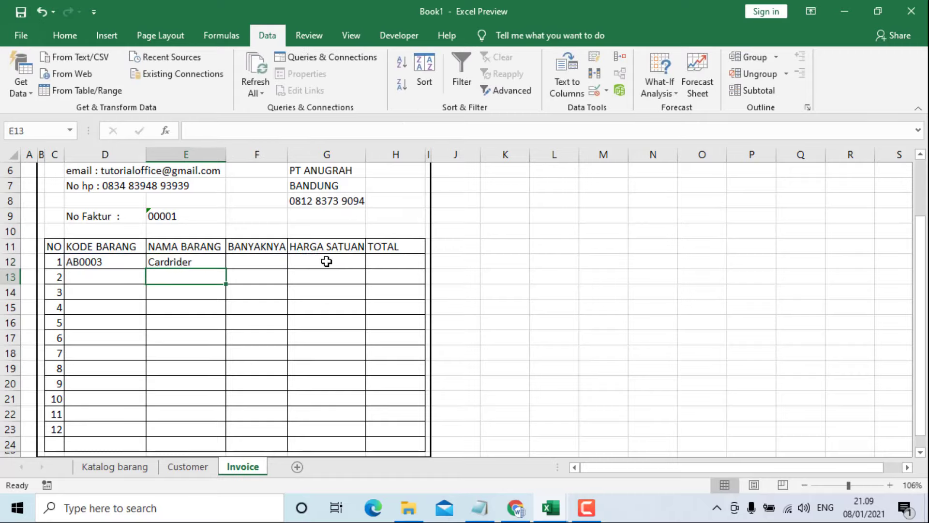
Paste the formula into G12 with column index 3 so it shows the price 15000
{"action": "left_click", "coordinate": [327, 262]}
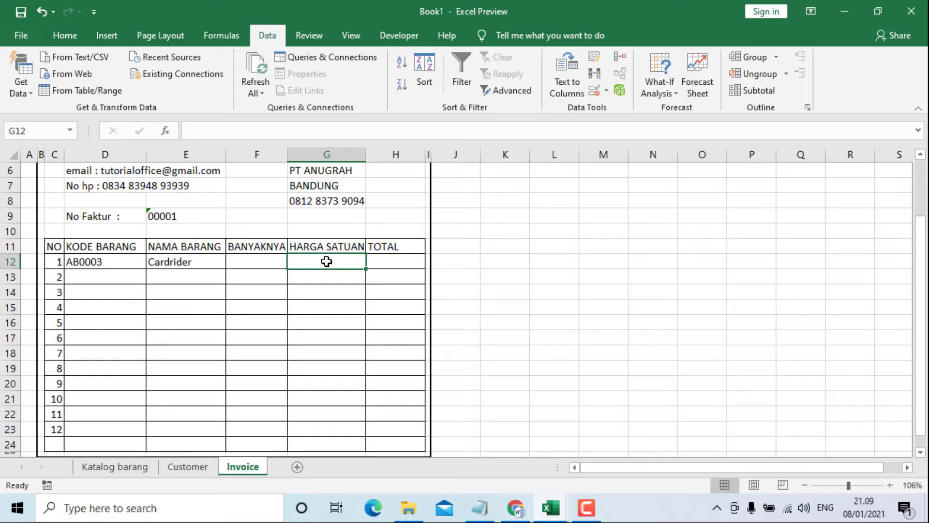
{"action": "key", "text": "ctrl+v"}
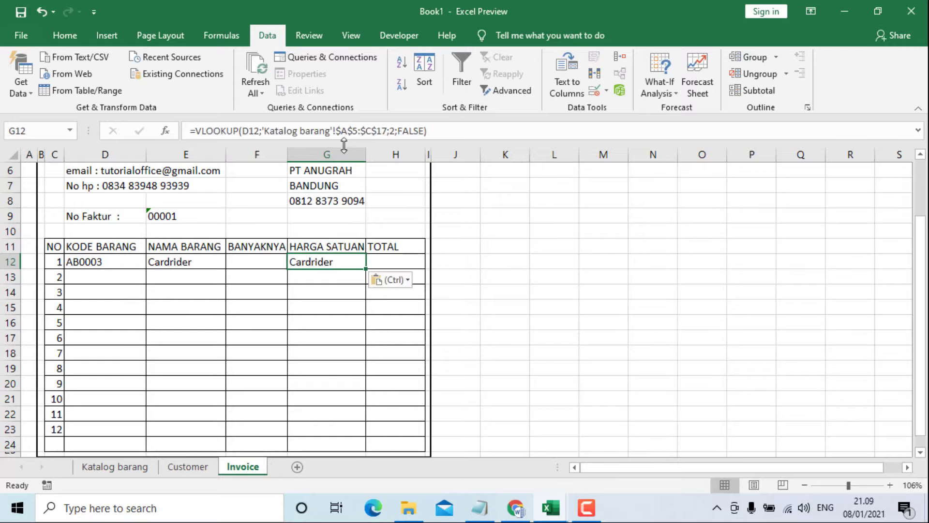
{"action": "left_click", "coordinate": [394, 131]}
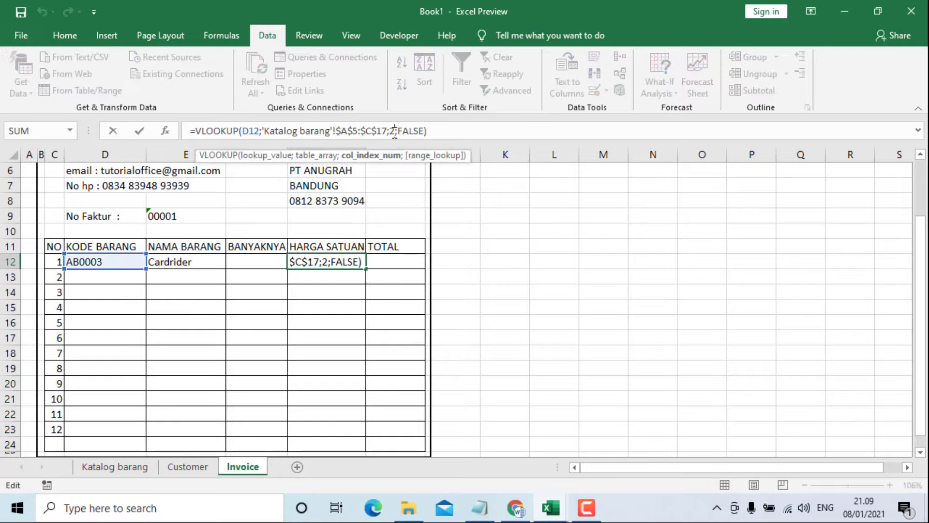
{"action": "key", "text": "BackSpace"}
{"action": "type", "text": "3"}
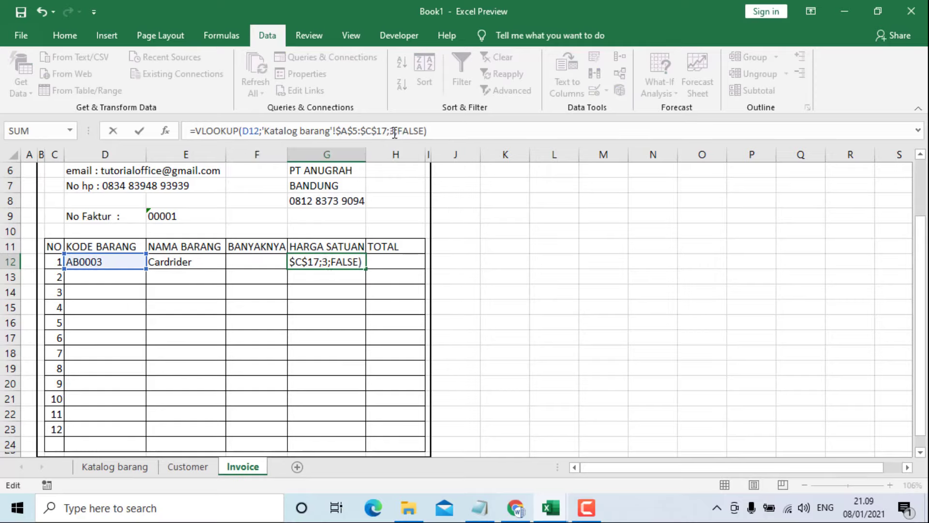
{"action": "key", "text": "Return"}
{"action": "left_click", "coordinate": [336, 257]}
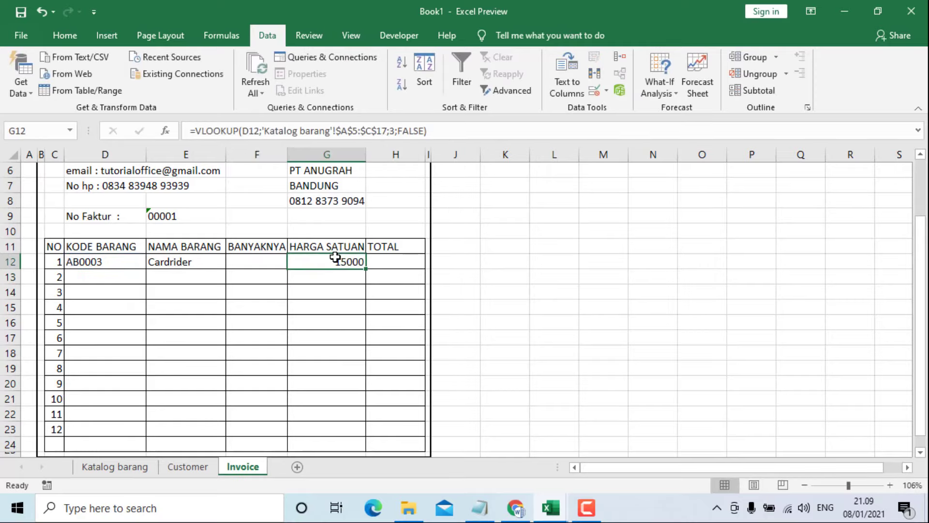
{"action": "key", "text": "shift+Down"}
{"action": "key", "text": "shift+Down"}
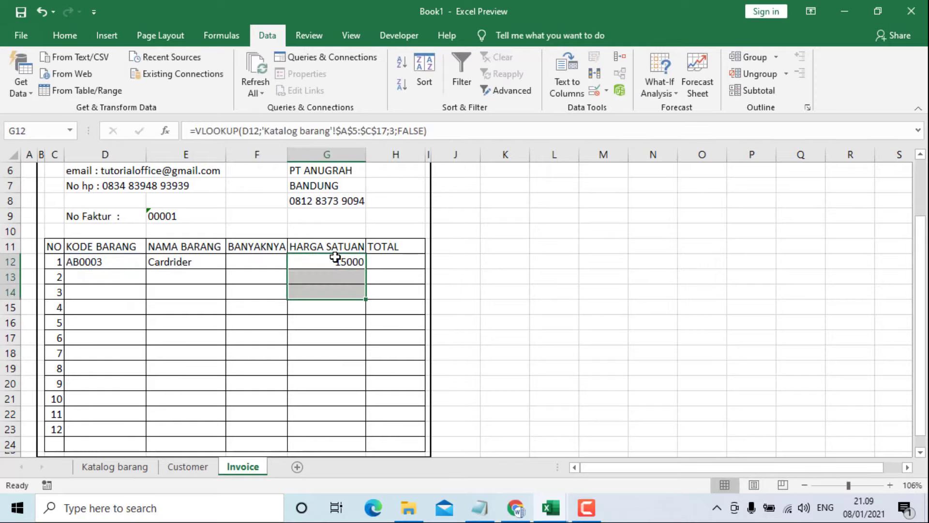
Apply Comma Style to G12:H23 so prices and totals read like 15.000,00
{"action": "left_click_drag", "start_coordinate": [336, 257], "coordinate": [391, 434]}
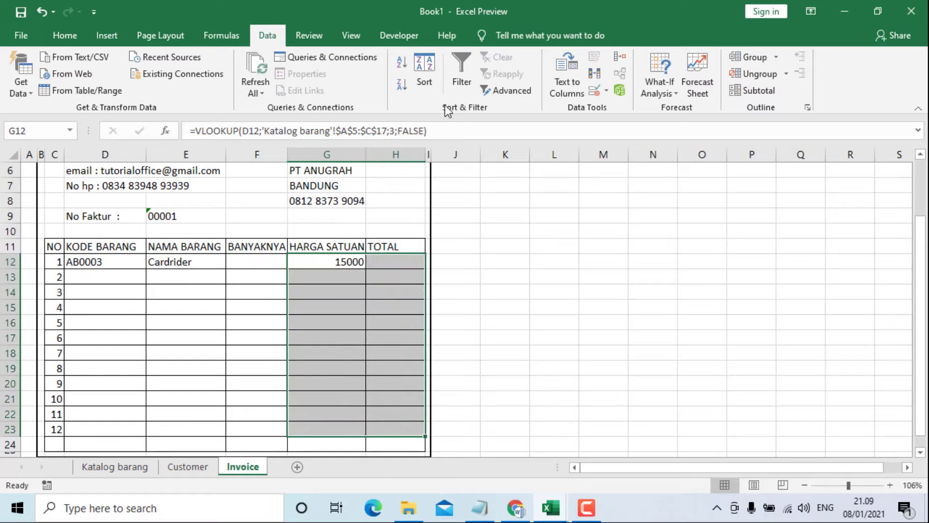
{"action": "left_click", "coordinate": [59, 39]}
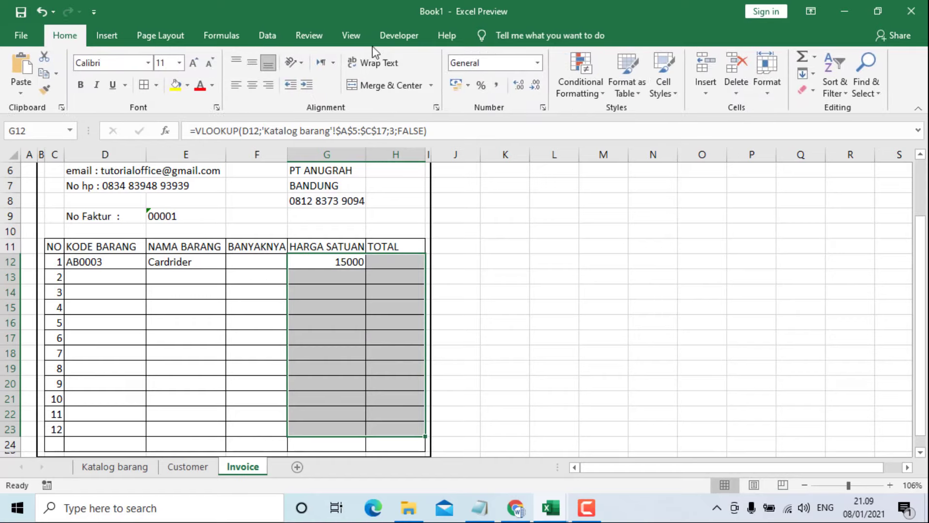
{"action": "left_click", "coordinate": [495, 86]}
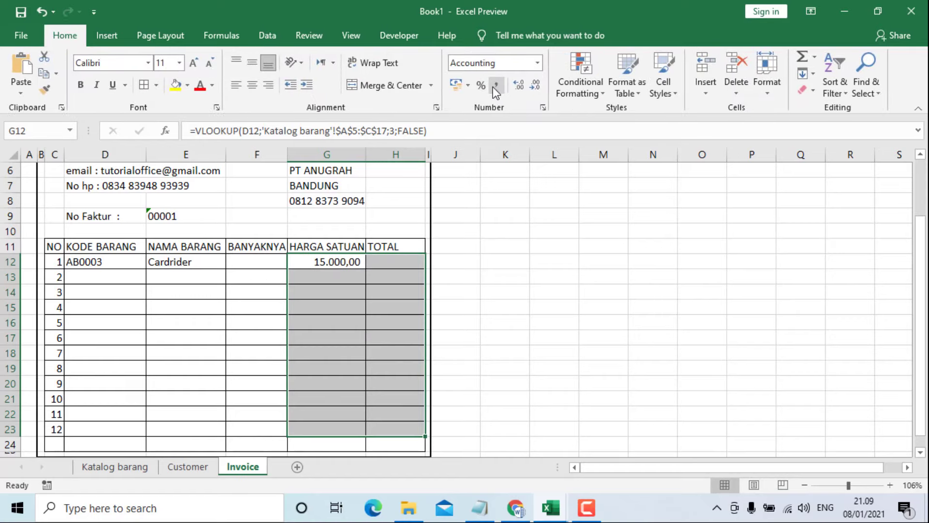
{"action": "left_click", "coordinate": [352, 306]}
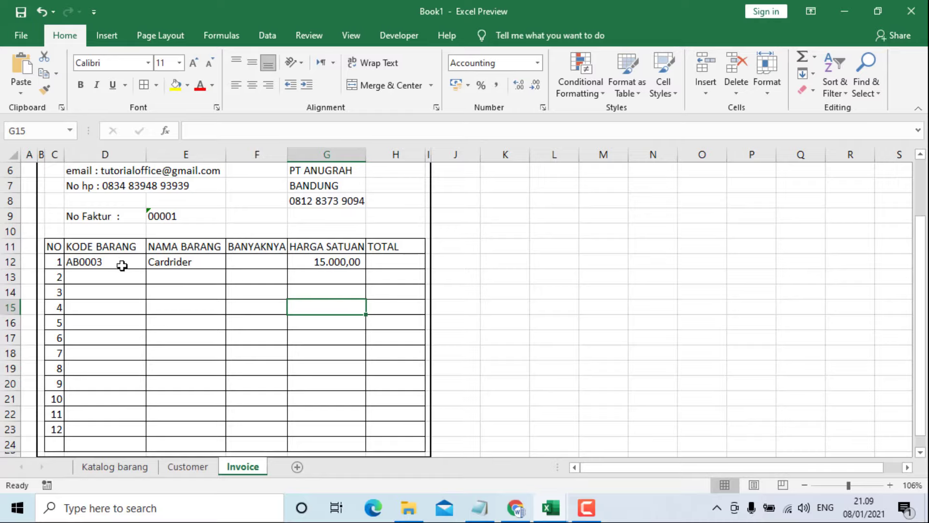
Copy E12's Cardrider item-name VLOOKUP down to row 23 and inspect the #N/A results
{"action": "left_click", "coordinate": [131, 281]}
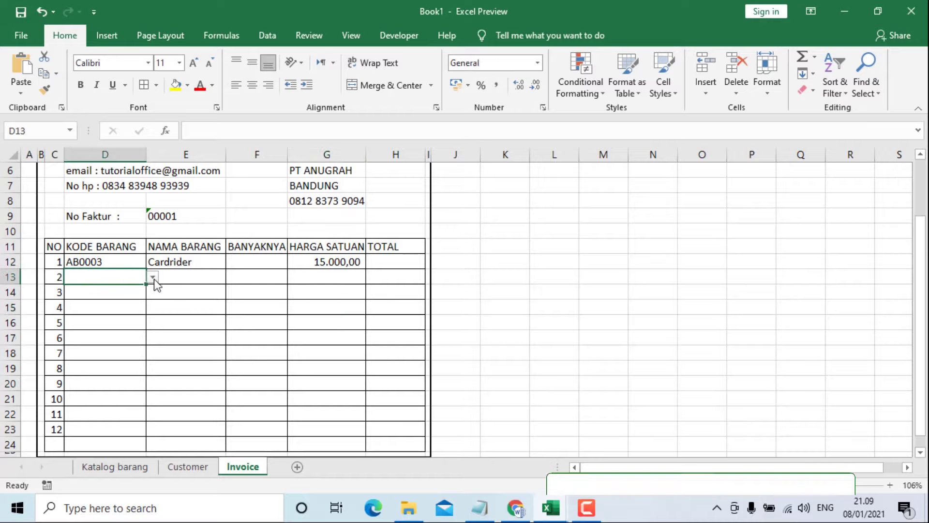
{"action": "left_click", "coordinate": [202, 260]}
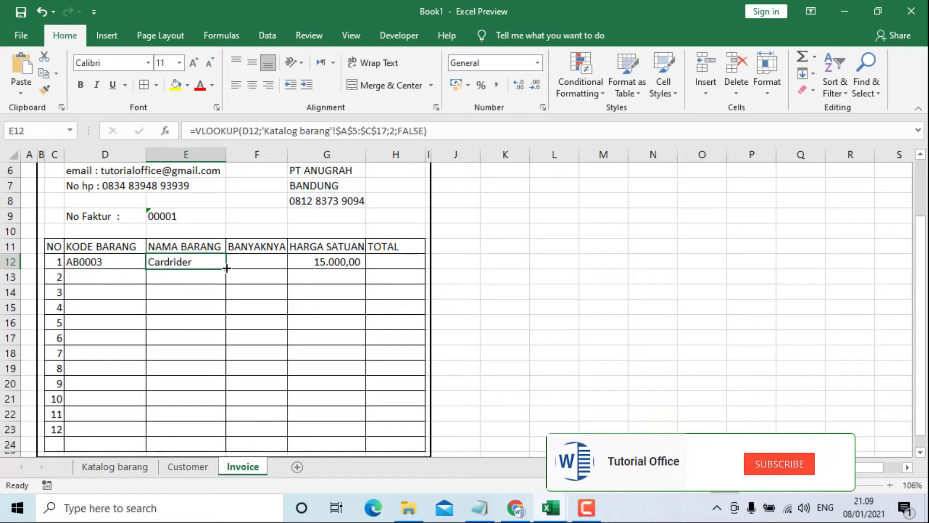
{"action": "double_click", "coordinate": [227, 268]}
{"action": "left_click", "coordinate": [187, 276]}
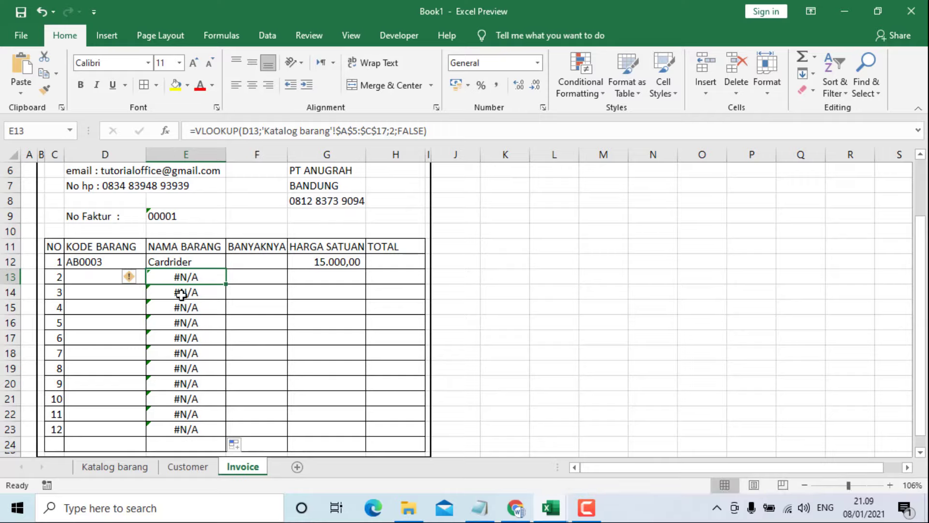
{"action": "left_click", "coordinate": [182, 293]}
{"action": "left_click", "coordinate": [184, 308]}
{"action": "left_click", "coordinate": [192, 276]}
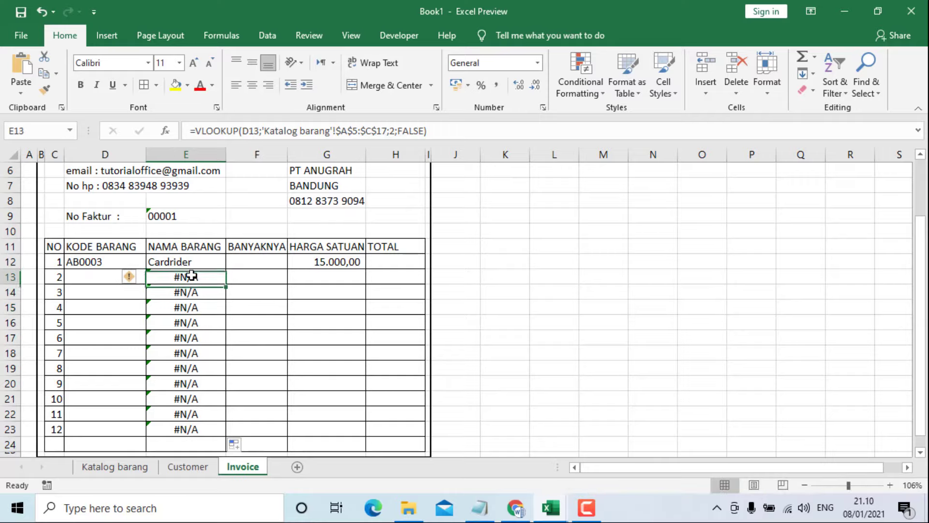
{"action": "left_click", "coordinate": [425, 127]}
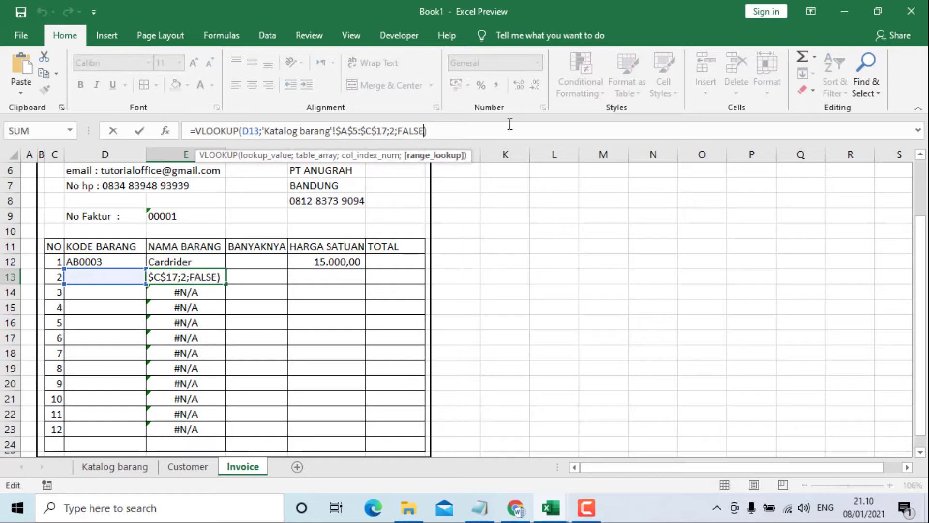
{"action": "key", "text": "Return"}
Wrap E12's lookup in IFERROR with a blank " " fallback
{"action": "left_click", "coordinate": [165, 262]}
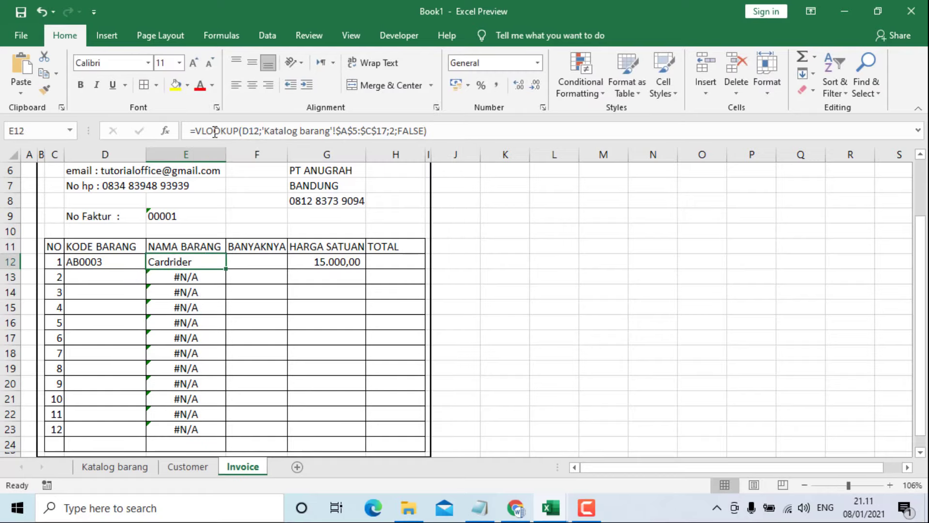
{"action": "left_click", "coordinate": [195, 131]}
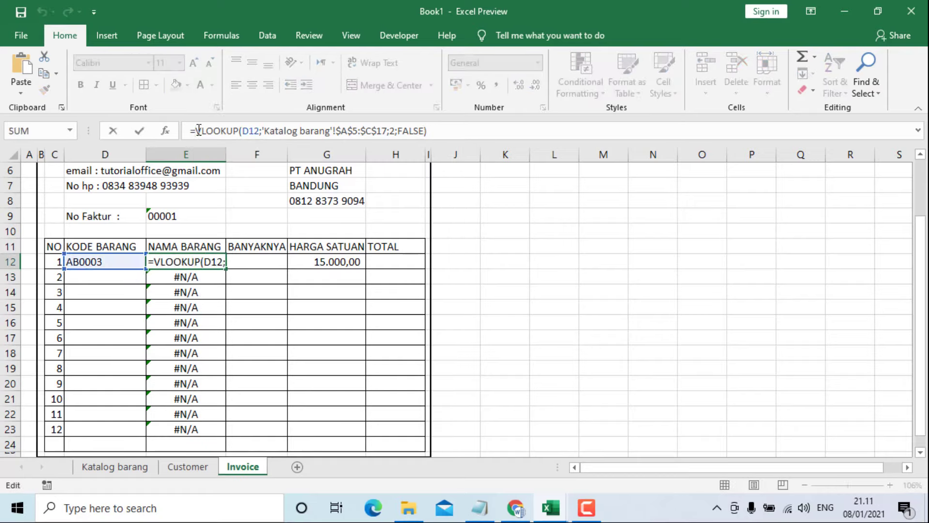
{"action": "type", "text": "ife"}
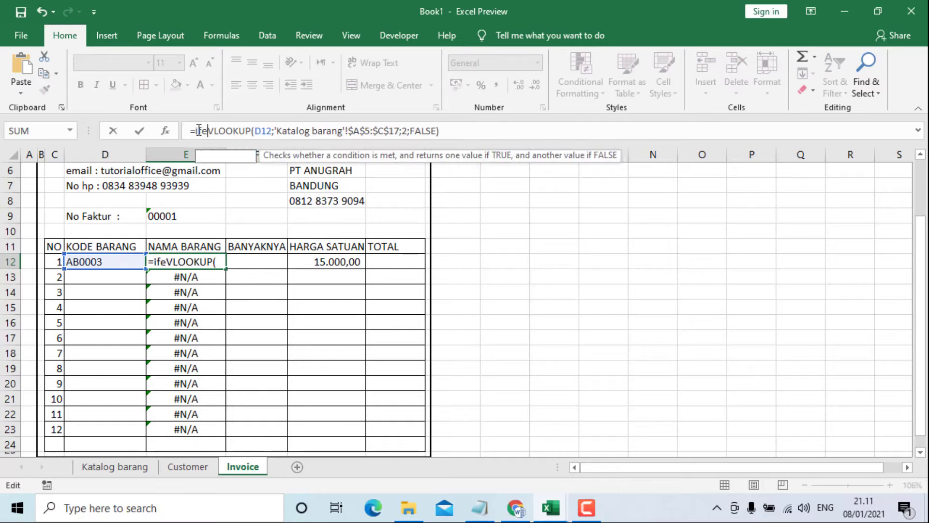
{"action": "type", "text": "rr"}
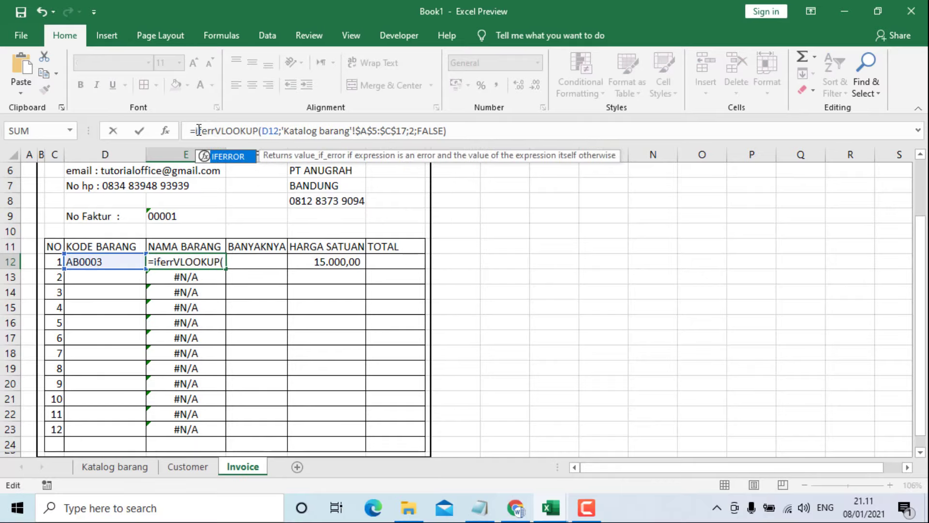
{"action": "type", "text": "or("}
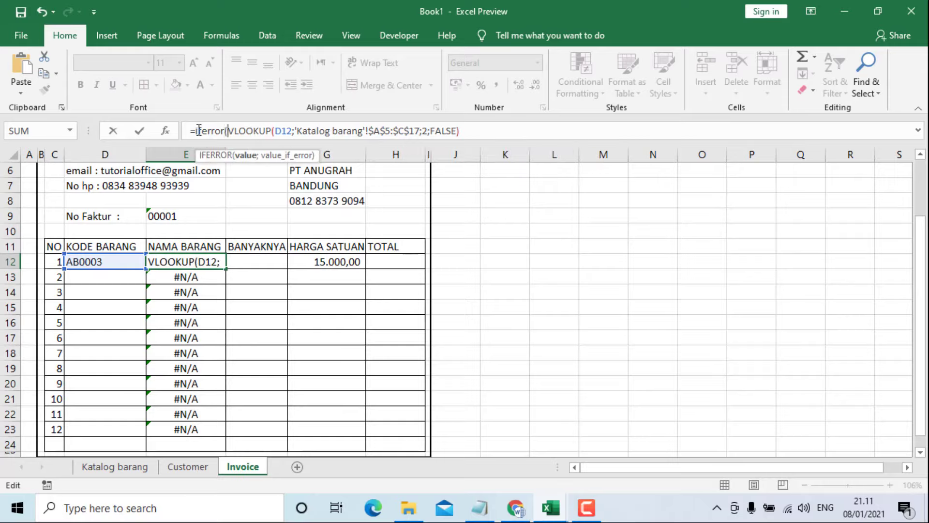
{"action": "left_click", "coordinate": [467, 131]}
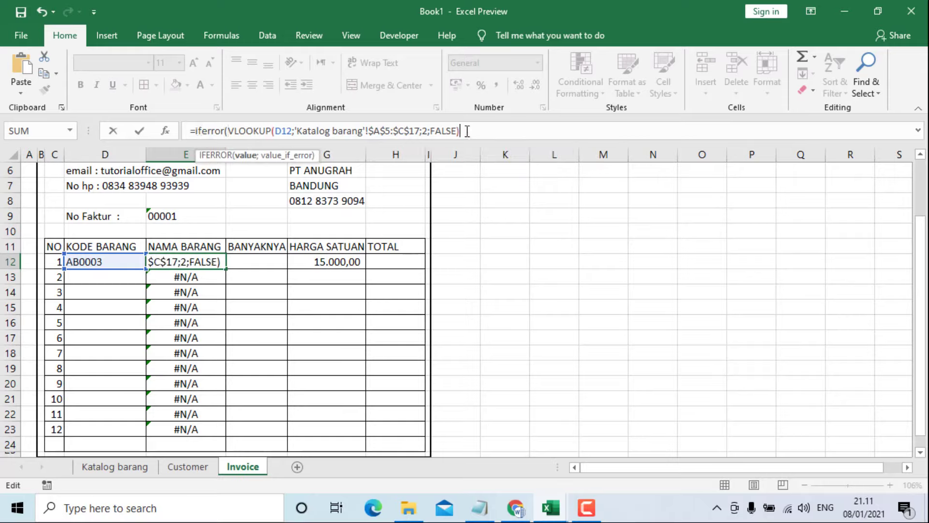
{"action": "type", "text": ";"}
{"action": "type", "text": "\" \""}
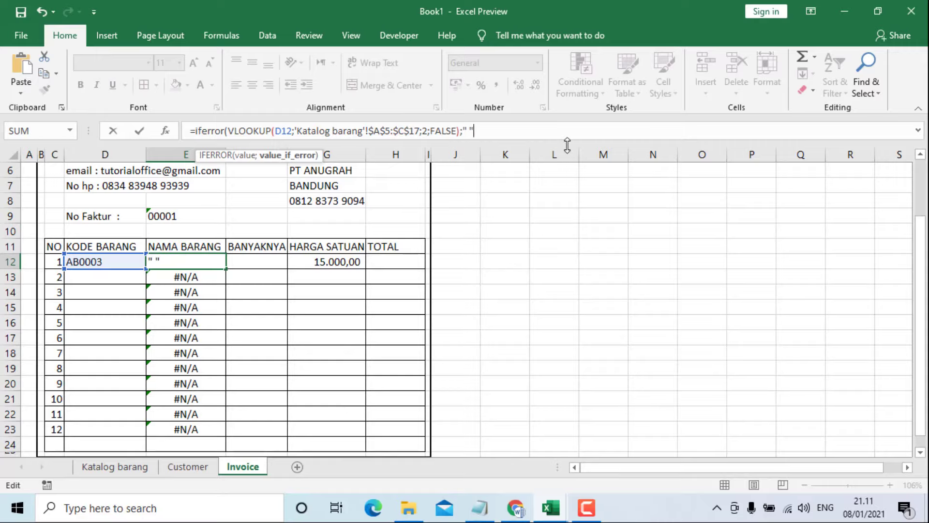
{"action": "type", "text": ")"}
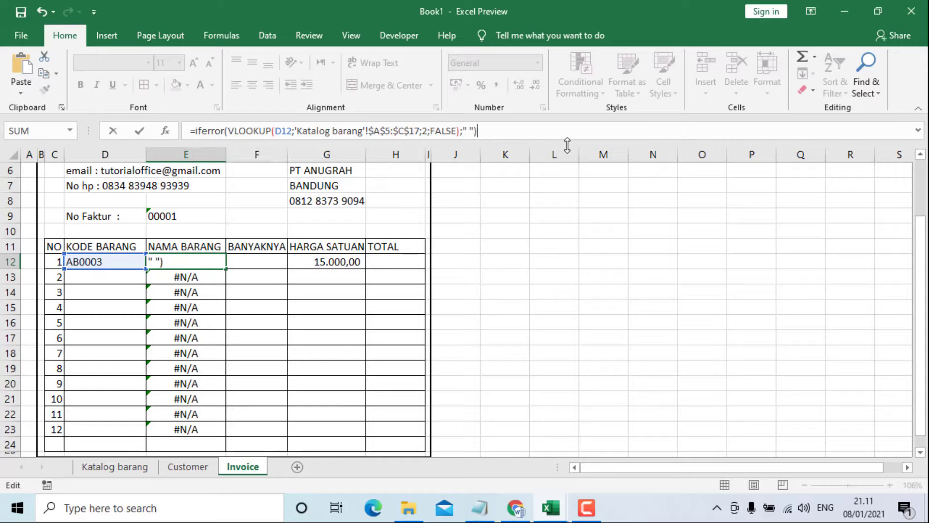
{"action": "key", "text": "Return"}
{"action": "left_click", "coordinate": [209, 262]}
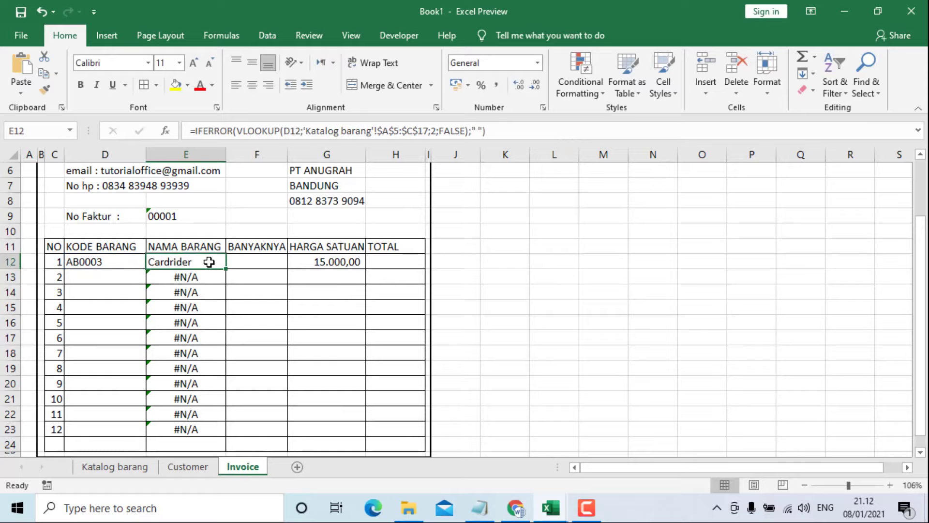
Fill E12's blank-fallback lookup down and check the lower rows
{"action": "double_click", "coordinate": [226, 269]}
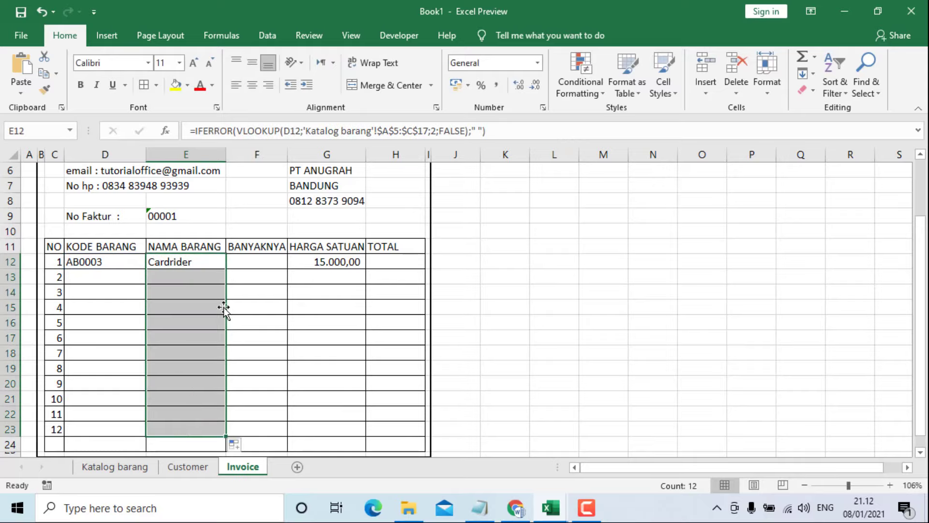
{"action": "left_click", "coordinate": [180, 426]}
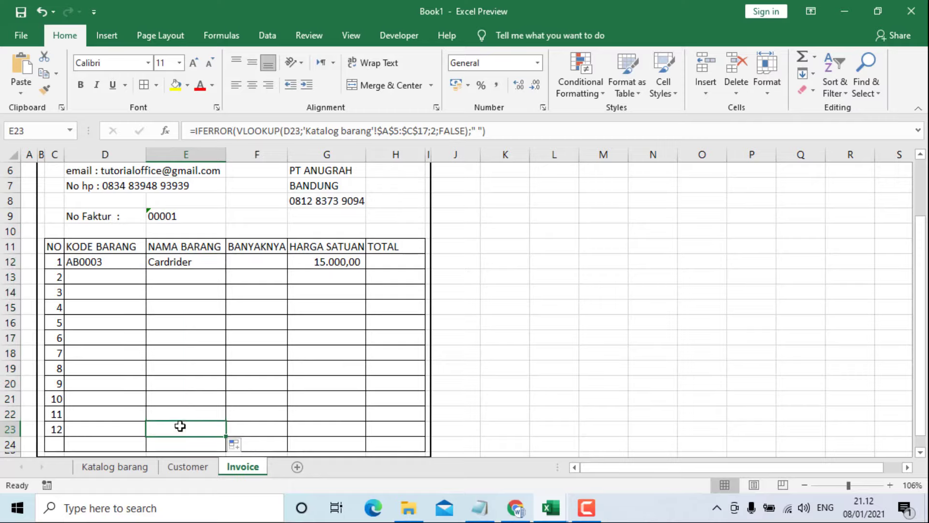
{"action": "left_click", "coordinate": [179, 326]}
{"action": "left_click", "coordinate": [180, 368]}
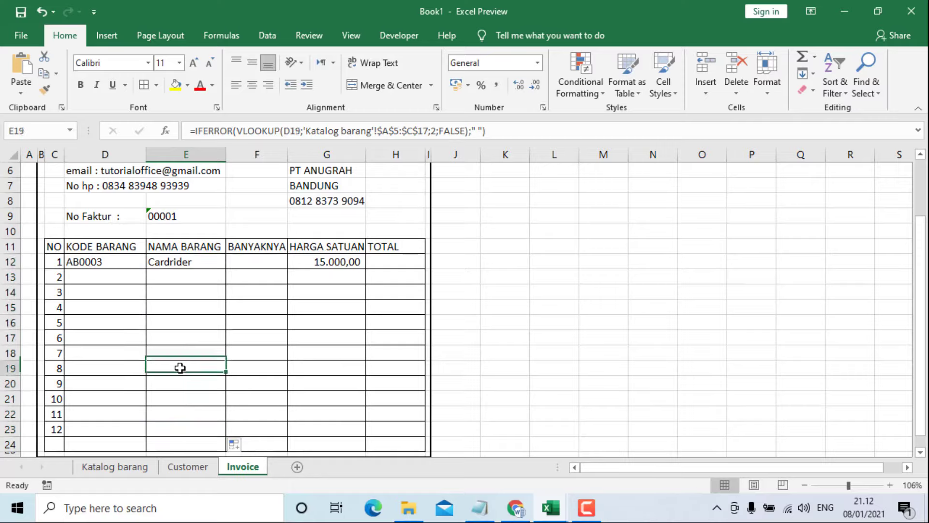
{"action": "left_click", "coordinate": [182, 289]}
{"action": "left_click", "coordinate": [191, 276]}
{"action": "left_click", "coordinate": [208, 264]}
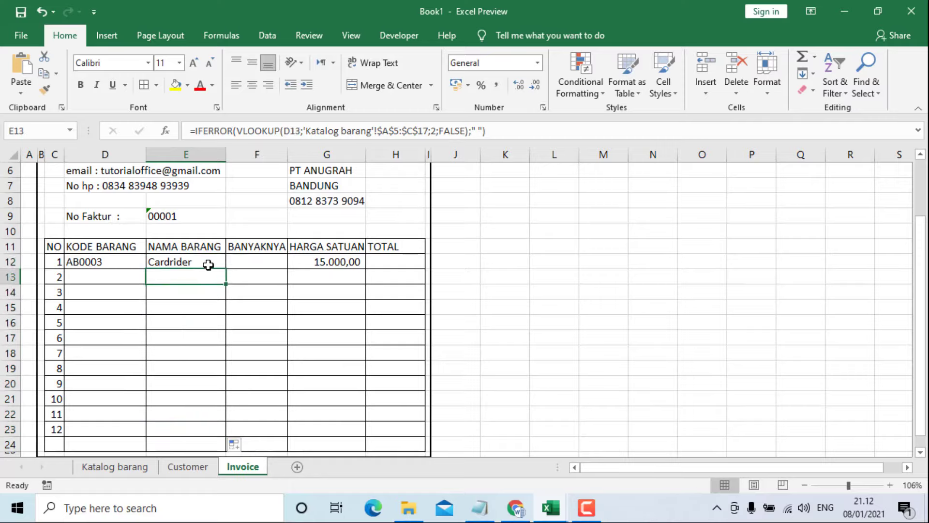
Change E12's error fallback to "-" and copy the lookup down to E23
{"action": "left_click", "coordinate": [480, 129]}
{"action": "type", "text": "-"}
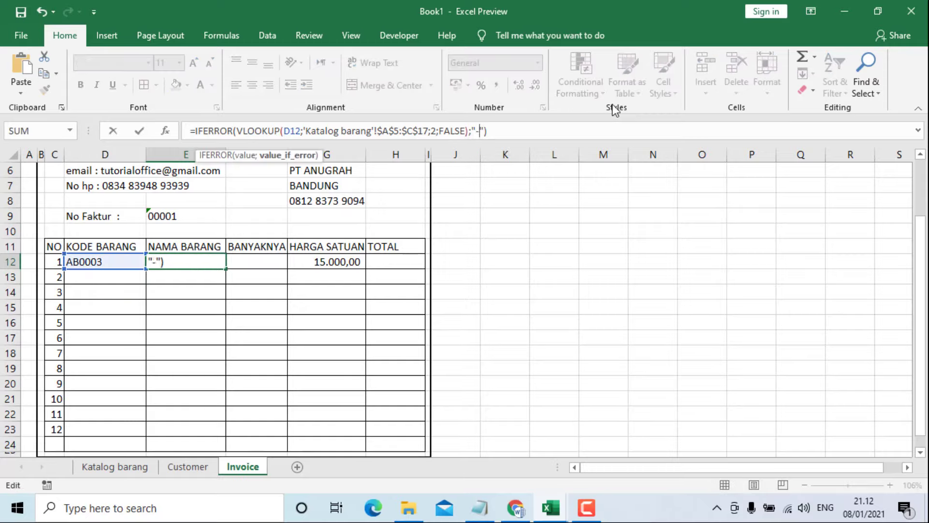
{"action": "key", "text": "Return"}
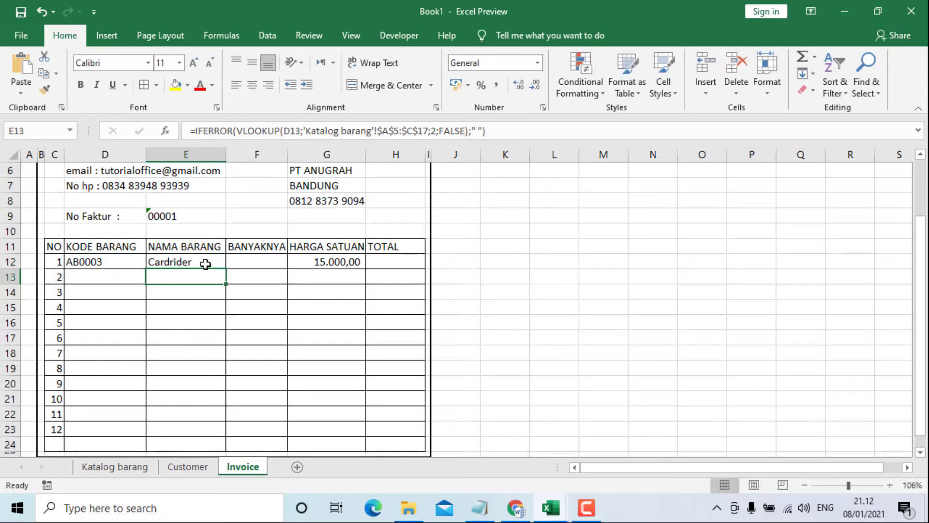
{"action": "left_click", "coordinate": [206, 264]}
{"action": "double_click", "coordinate": [226, 269]}
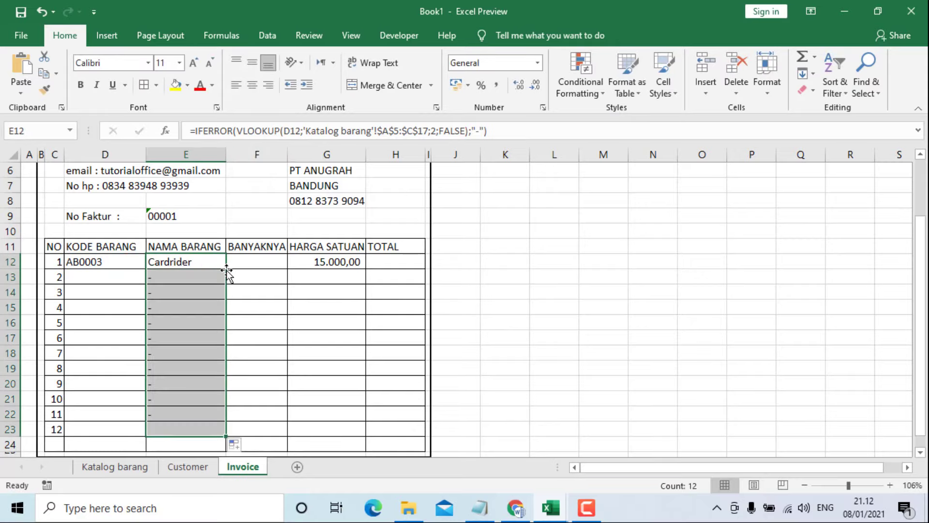
{"action": "left_click", "coordinate": [279, 341]}
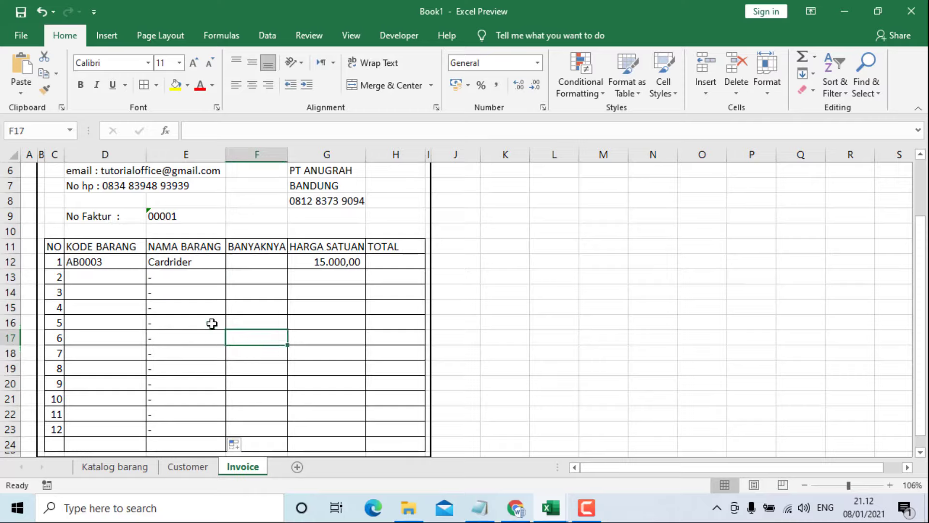
Enter quantity 3 for Cardrider
{"action": "left_click", "coordinate": [260, 267]}
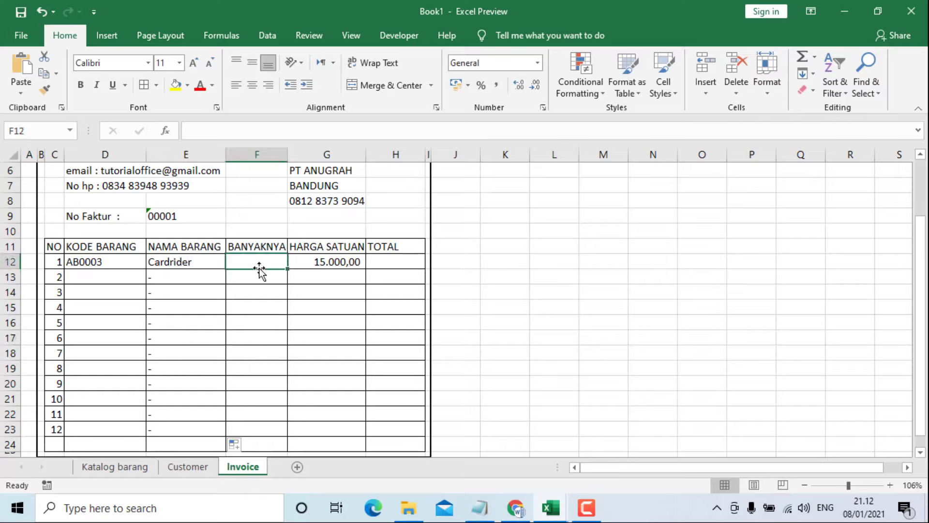
{"action": "type", "text": "3"}
{"action": "key", "text": "Return"}
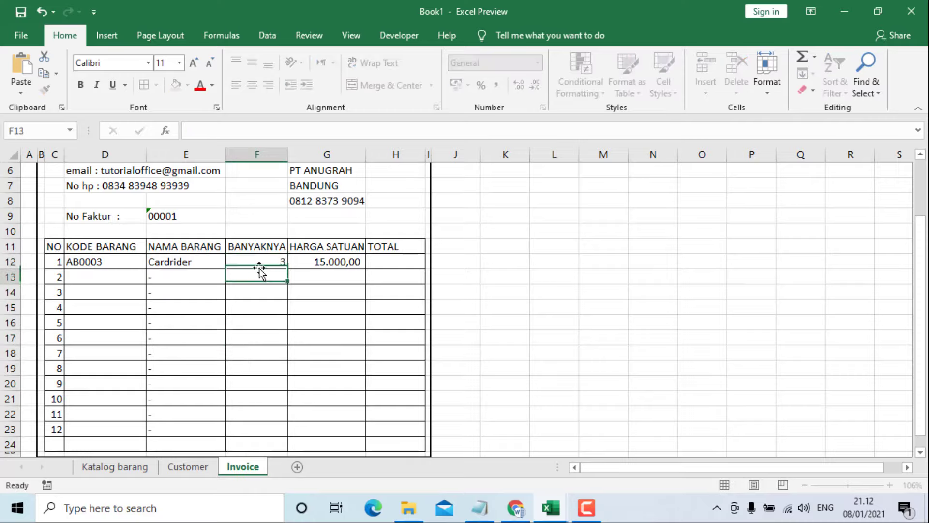
Put =F12*G12 in H12 (45.000,00) and fill it down to H23
{"action": "left_click", "coordinate": [395, 261]}
{"action": "type", "text": "="}
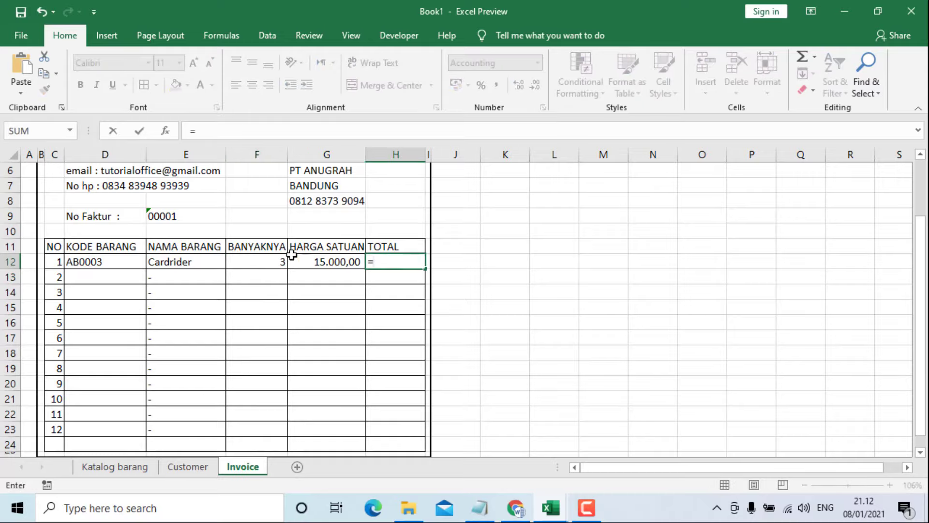
{"action": "left_click", "coordinate": [280, 259]}
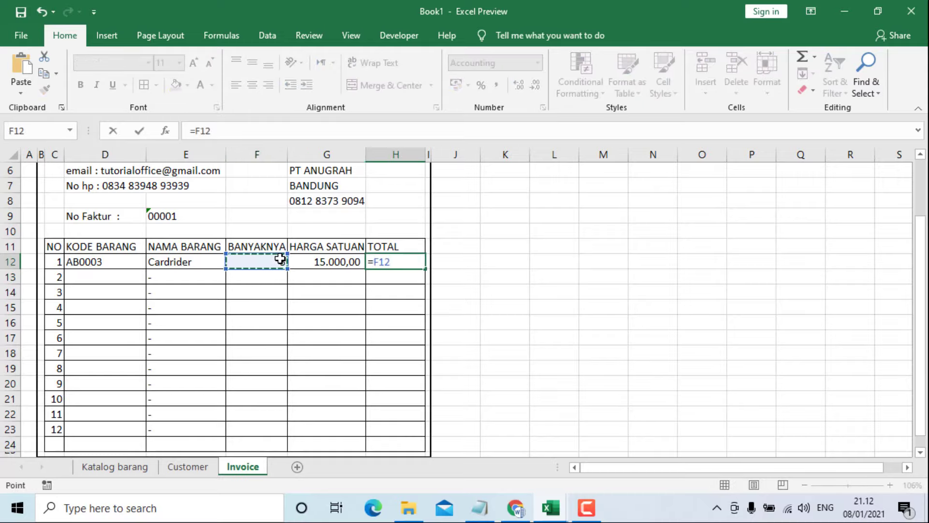
{"action": "type", "text": "*"}
{"action": "left_click", "coordinate": [338, 264]}
{"action": "key", "text": "Return"}
{"action": "left_click", "coordinate": [386, 261]}
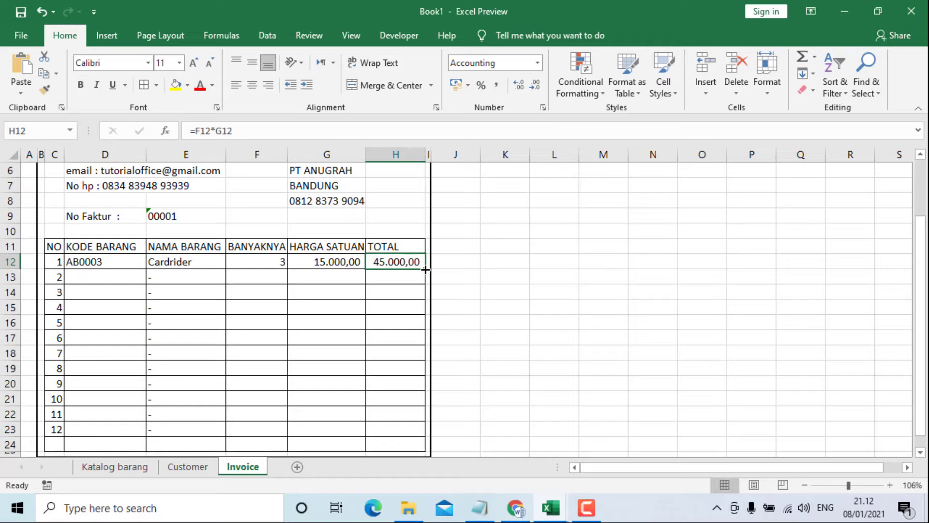
{"action": "left_click_drag", "start_coordinate": [425, 269], "coordinate": [407, 409]}
{"action": "left_click", "coordinate": [389, 304]}
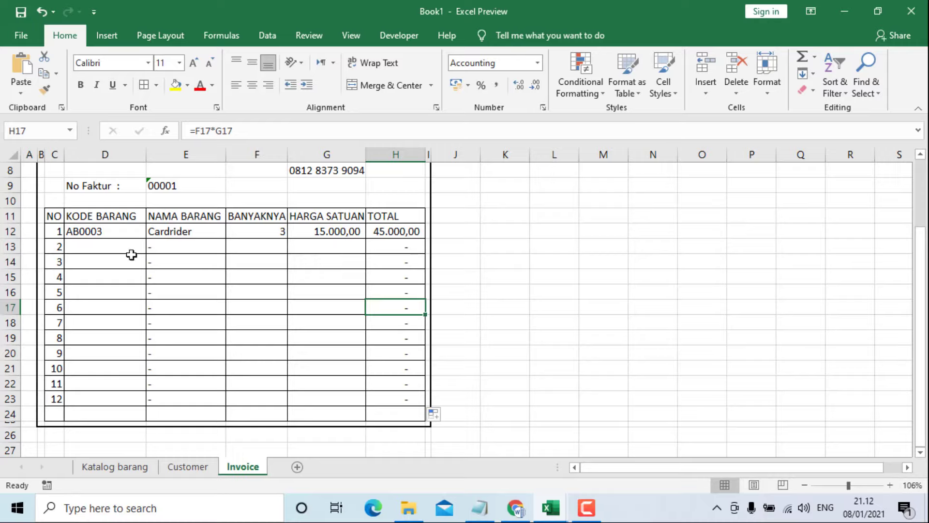
Choose item code AB0005 from D13's dropdown for row 2
{"action": "left_click", "coordinate": [109, 246]}
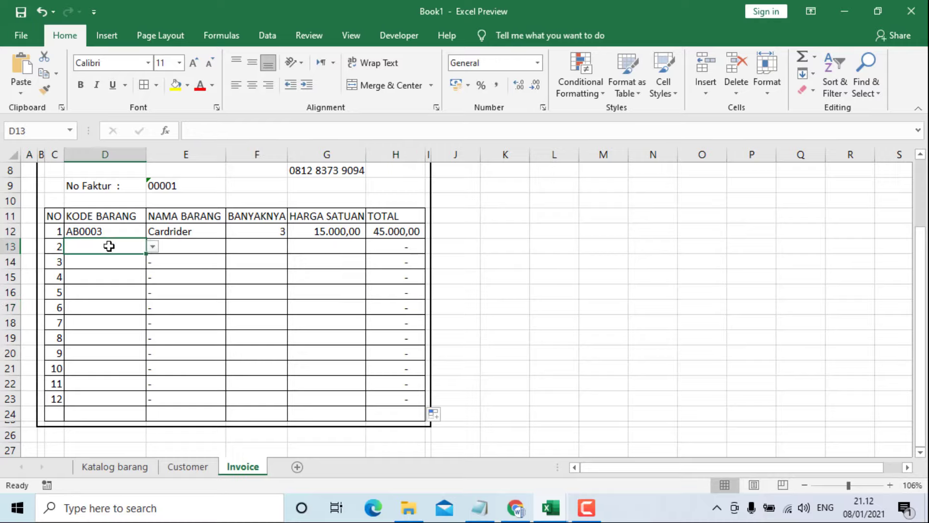
{"action": "left_click", "coordinate": [151, 247]}
{"action": "left_click", "coordinate": [108, 300]}
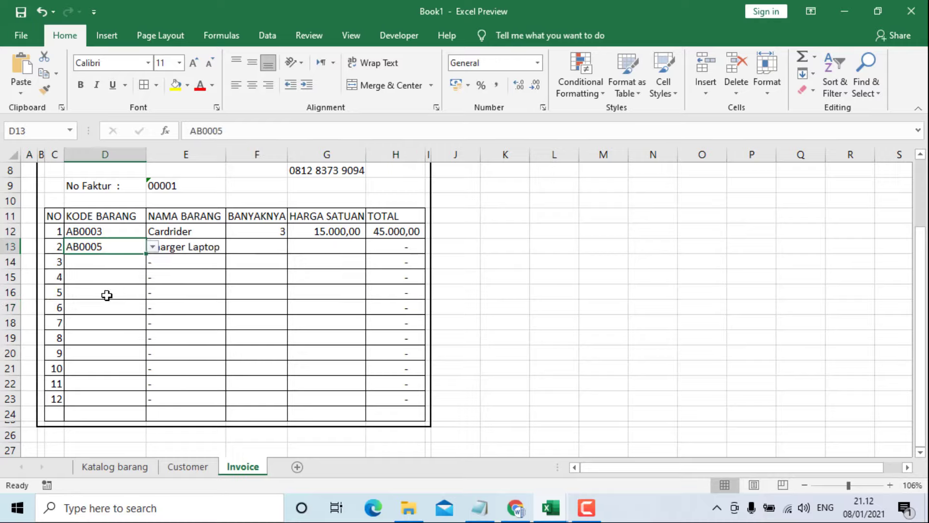
{"action": "left_click", "coordinate": [261, 246]}
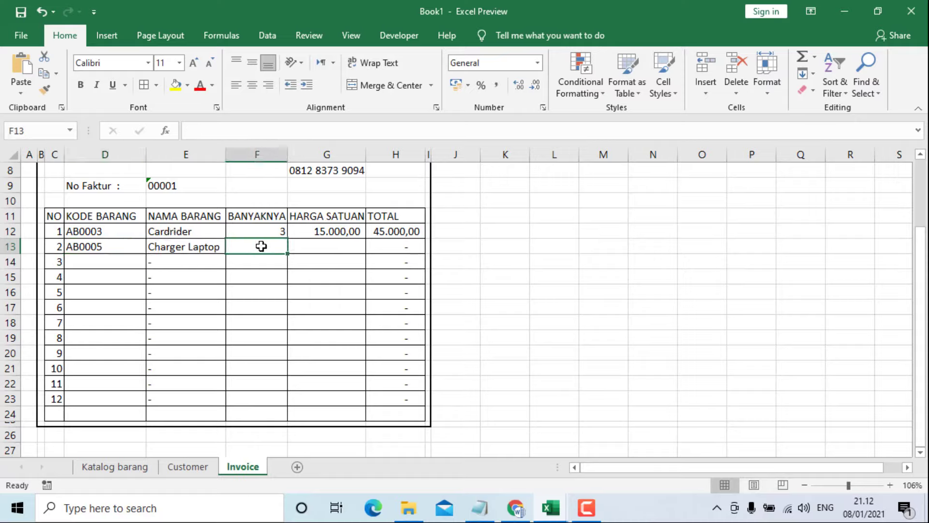
Wrap G12's unit-price VLOOKUP in IFERROR with a "-" fallback and fill it to G23
{"action": "left_click", "coordinate": [341, 232]}
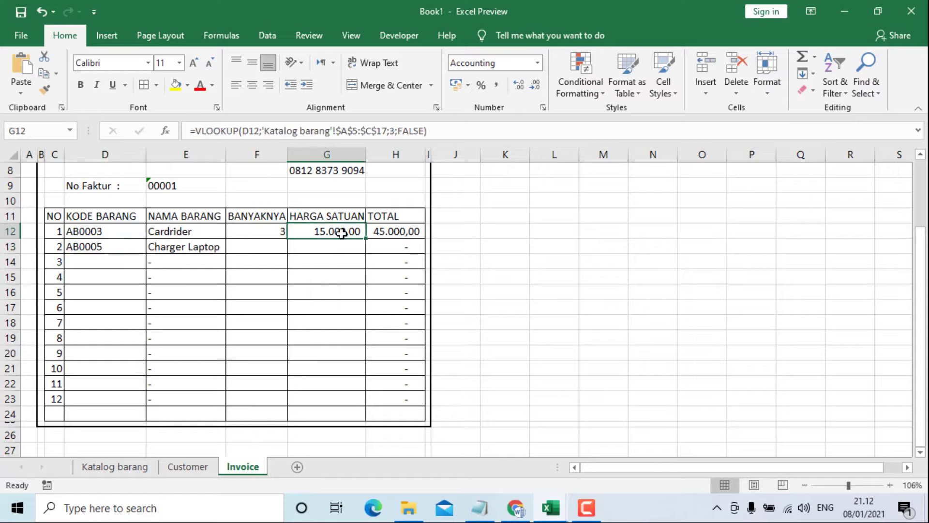
{"action": "double_click", "coordinate": [366, 239]}
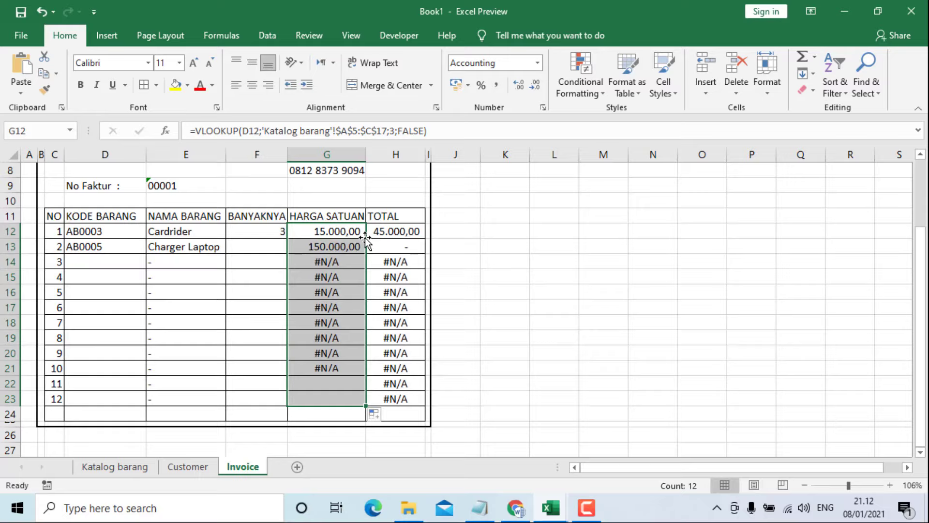
{"action": "left_click", "coordinate": [330, 264]}
{"action": "left_click", "coordinate": [336, 234]}
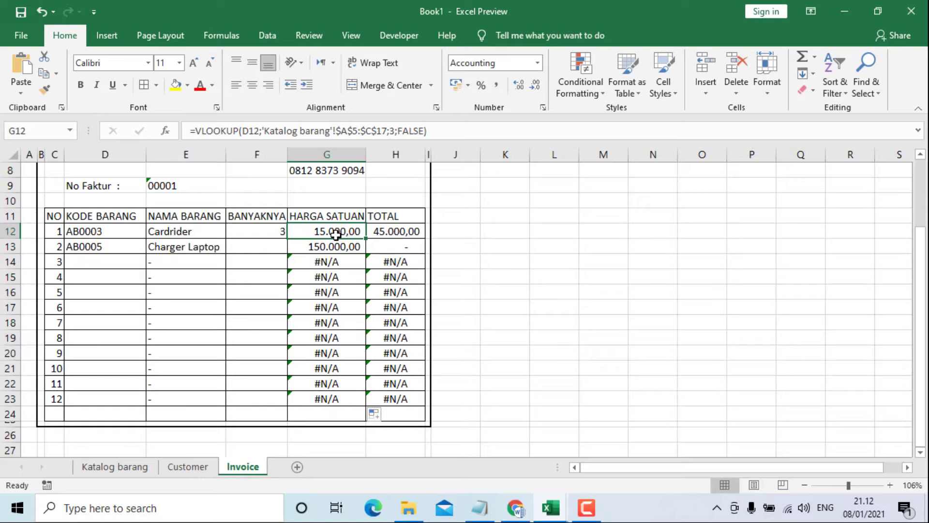
{"action": "left_click", "coordinate": [194, 131]}
{"action": "type", "text": "if"}
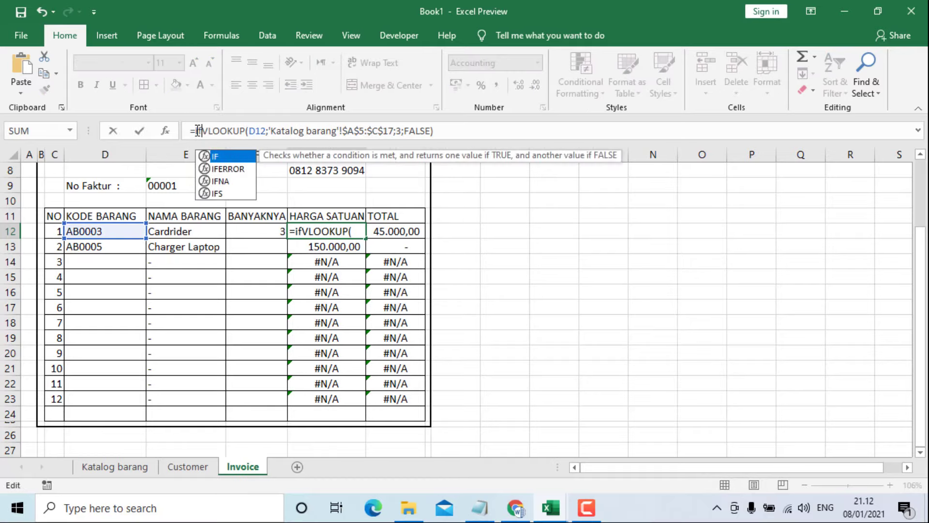
{"action": "type", "text": "error"}
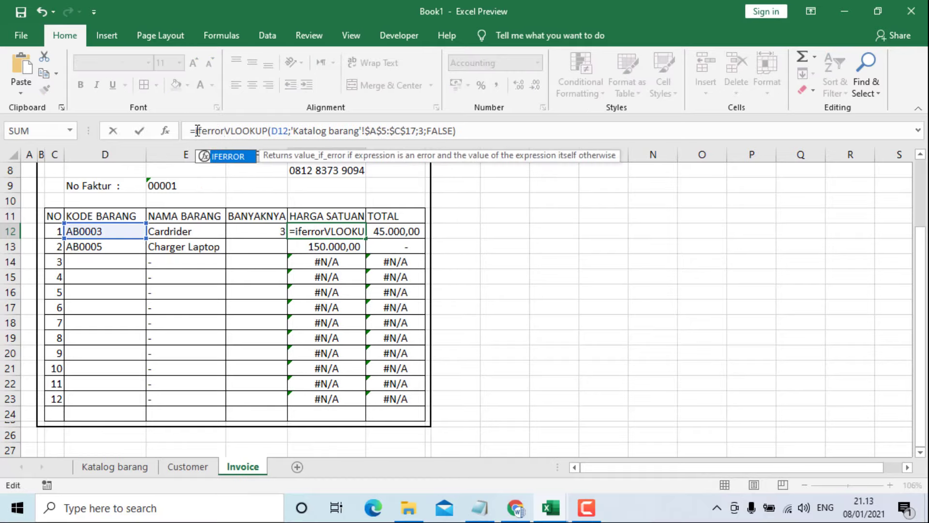
{"action": "type", "text": "("}
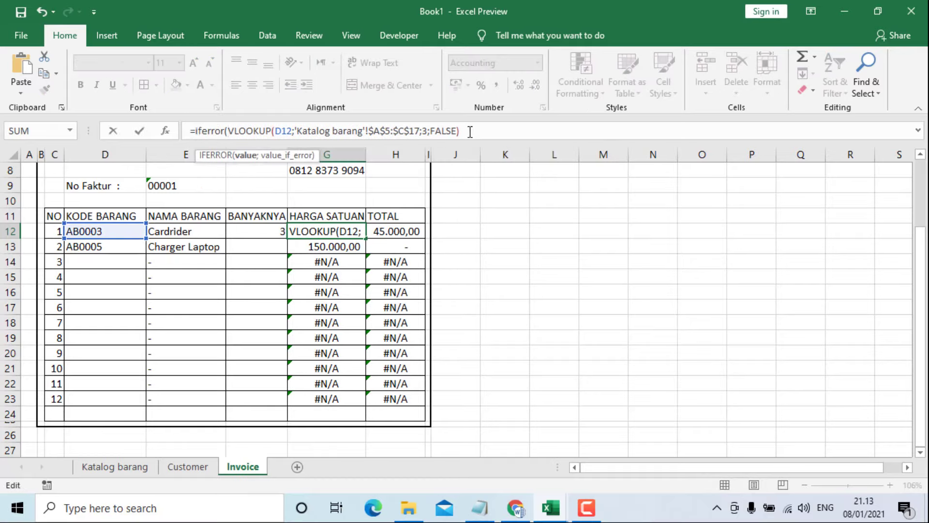
{"action": "left_click", "coordinate": [470, 131]}
{"action": "type", "text": ";"}
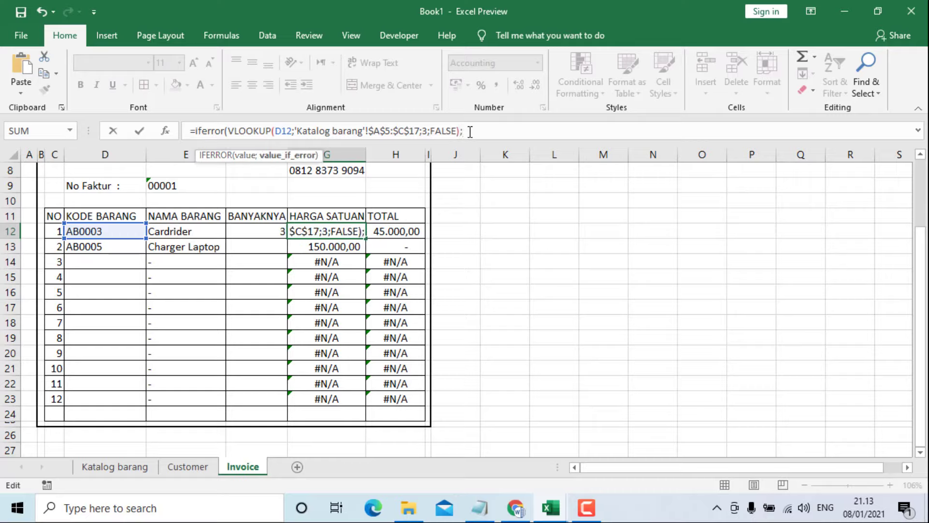
{"action": "type", "text": "\"-\""}
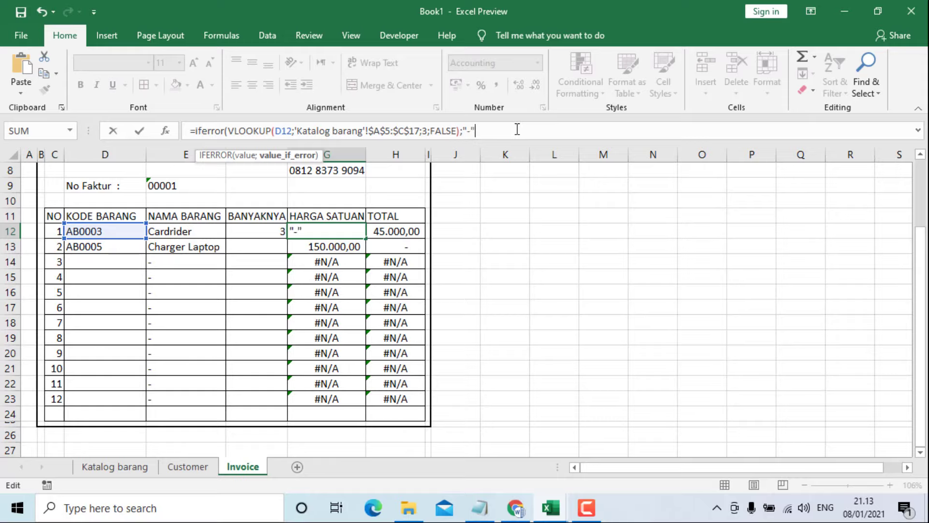
{"action": "type", "text": ")"}
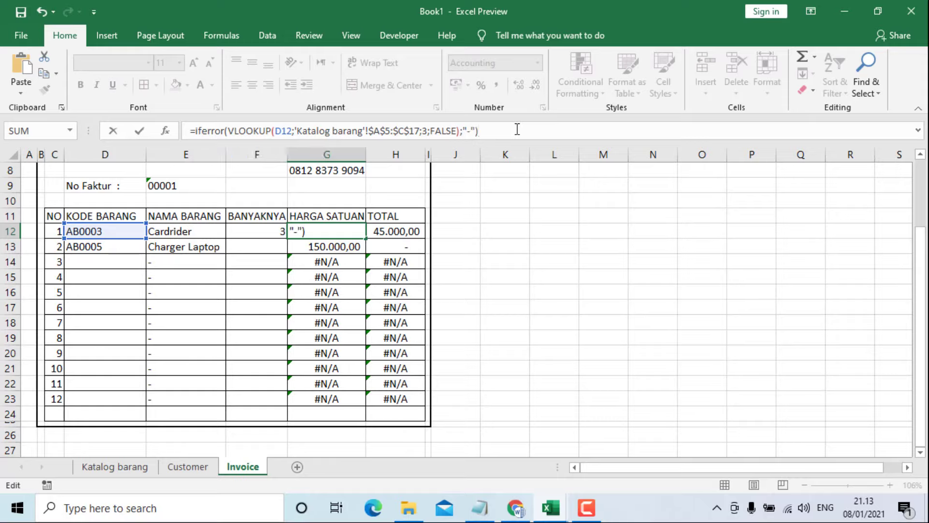
{"action": "key", "text": "Return"}
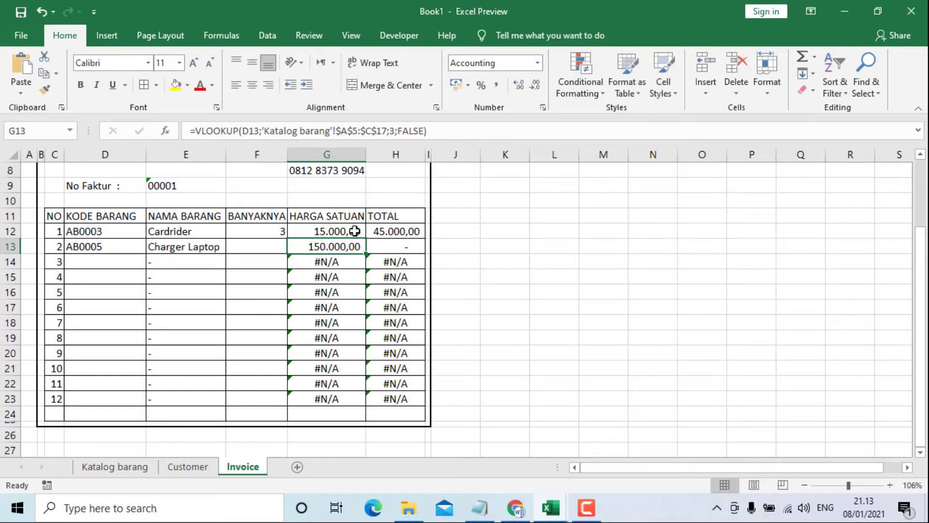
{"action": "left_click", "coordinate": [356, 231]}
{"action": "left_click_drag", "start_coordinate": [366, 239], "coordinate": [366, 401]}
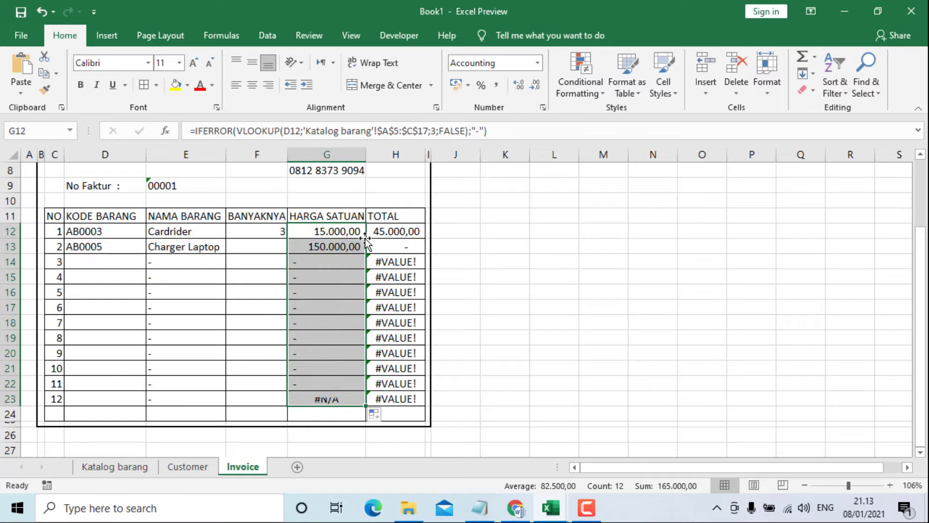
Change H13 to =IFERROR(F13*G13;" ") and fill it down to H23
{"action": "left_click", "coordinate": [405, 248]}
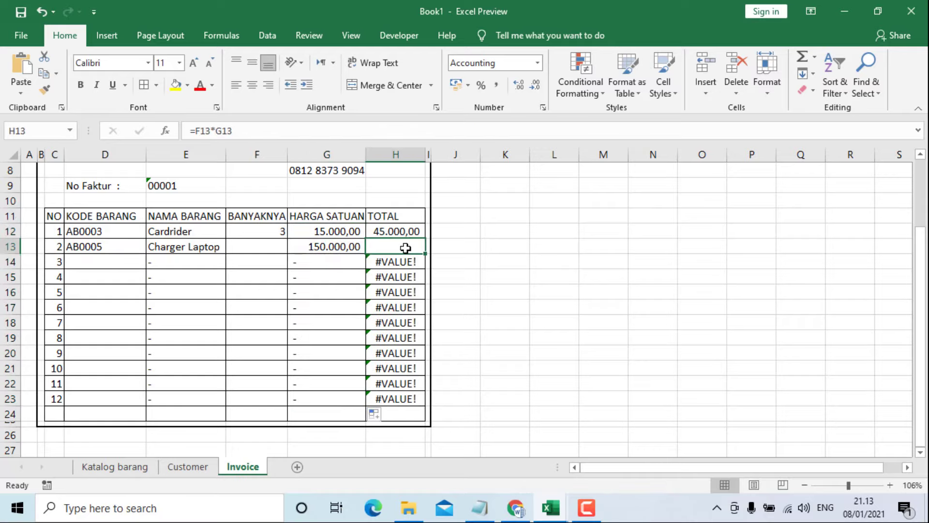
{"action": "left_click", "coordinate": [196, 132]}
{"action": "type", "text": "i"}
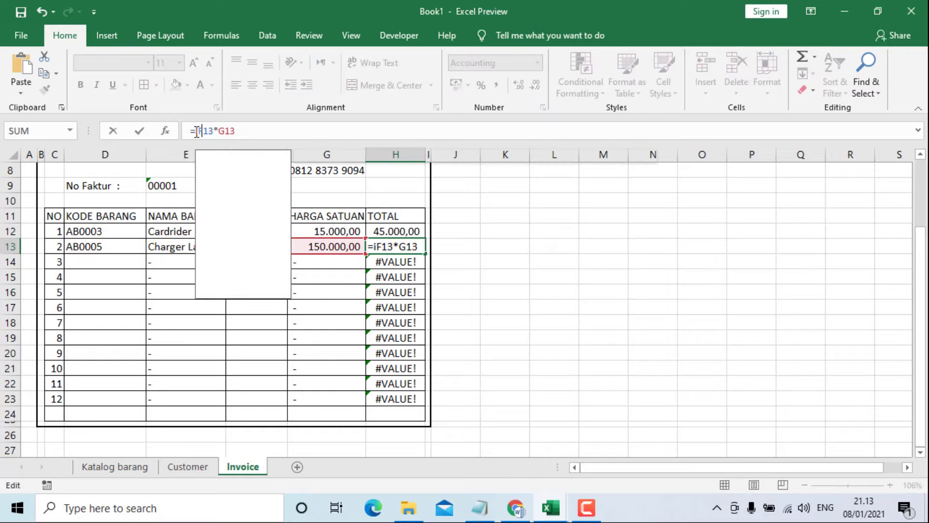
{"action": "type", "text": "ferror"}
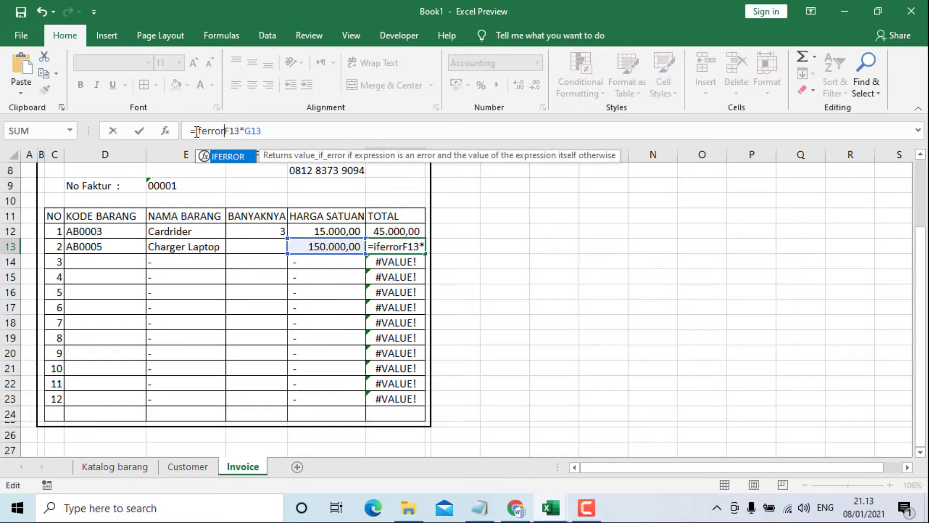
{"action": "type", "text": "("}
{"action": "left_click", "coordinate": [274, 130]}
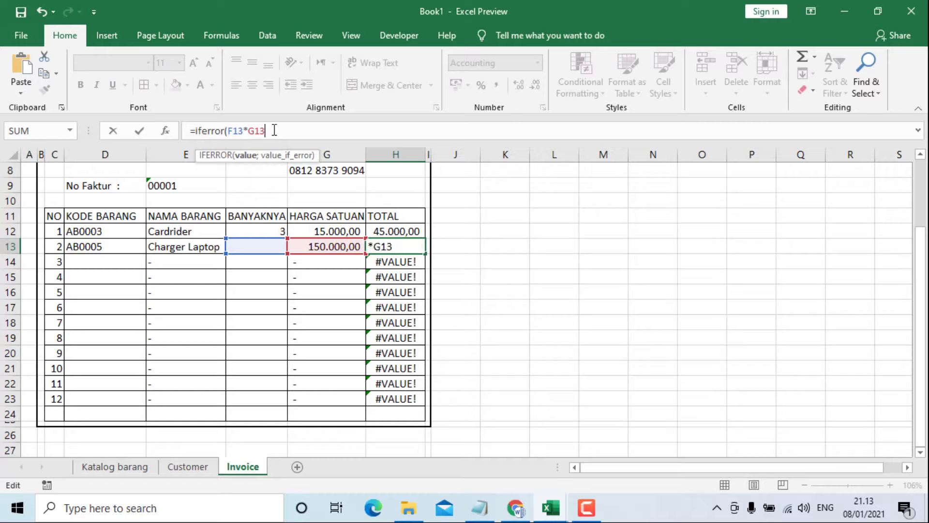
{"action": "type", "text": ";"}
{"action": "type", "text": ")"}
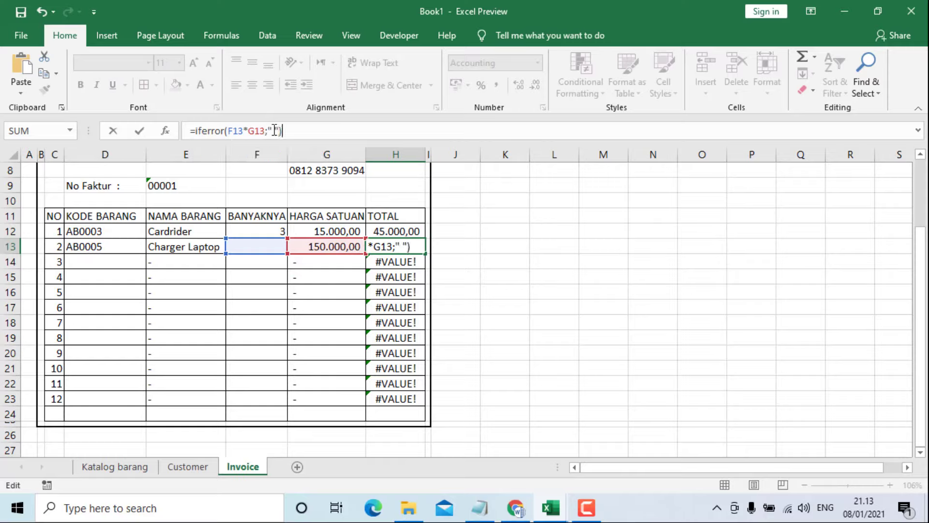
{"action": "key", "text": "Return"}
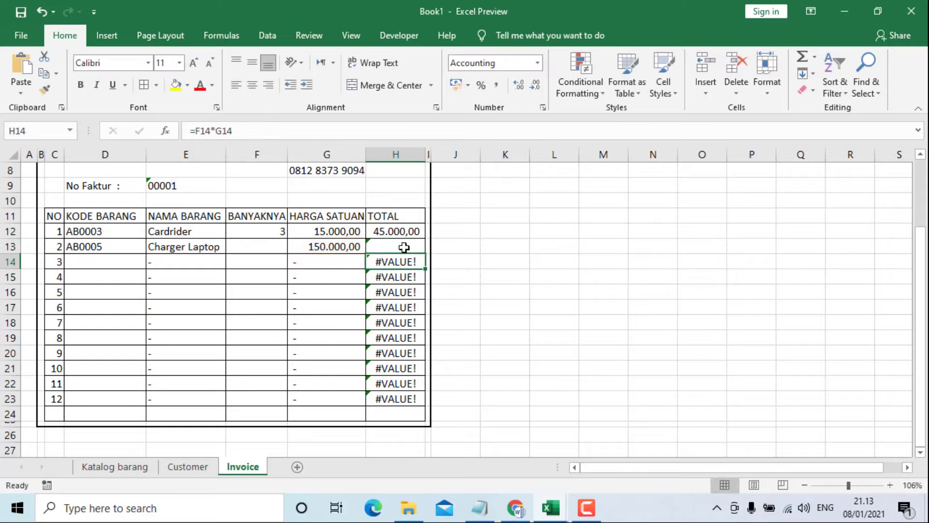
{"action": "left_click", "coordinate": [401, 246]}
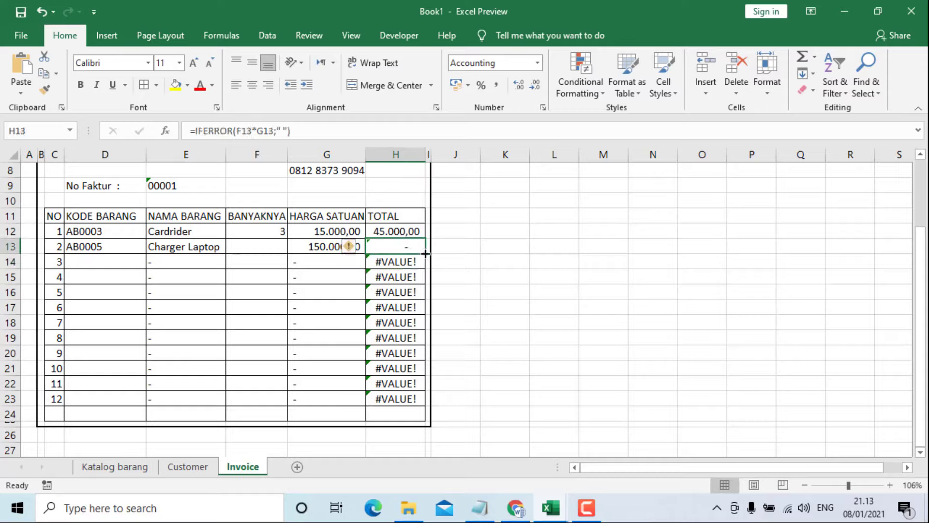
{"action": "left_click_drag", "start_coordinate": [425, 254], "coordinate": [425, 404]}
{"action": "left_click", "coordinate": [322, 285]}
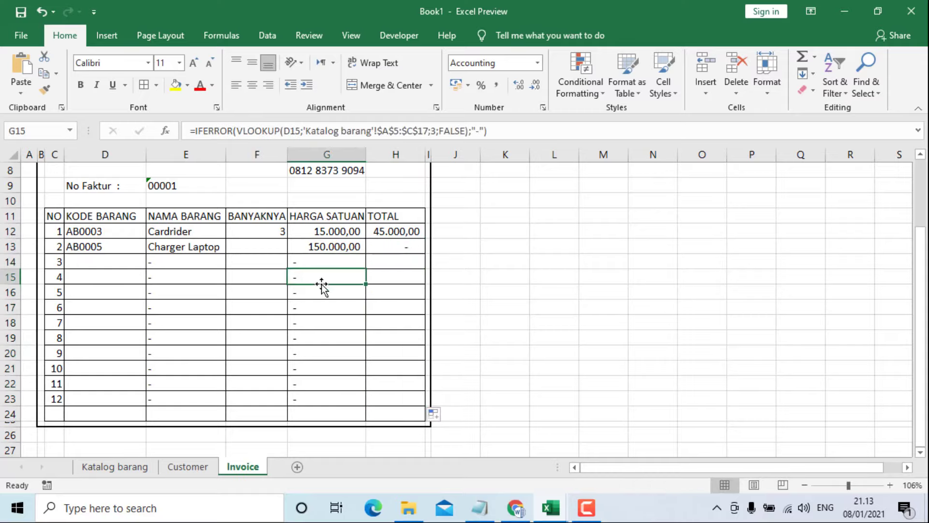
Set Charger Laptop's quantity to 2 and widen column H to fit 300.000,00
{"action": "left_click", "coordinate": [272, 246]}
{"action": "type", "text": "2"}
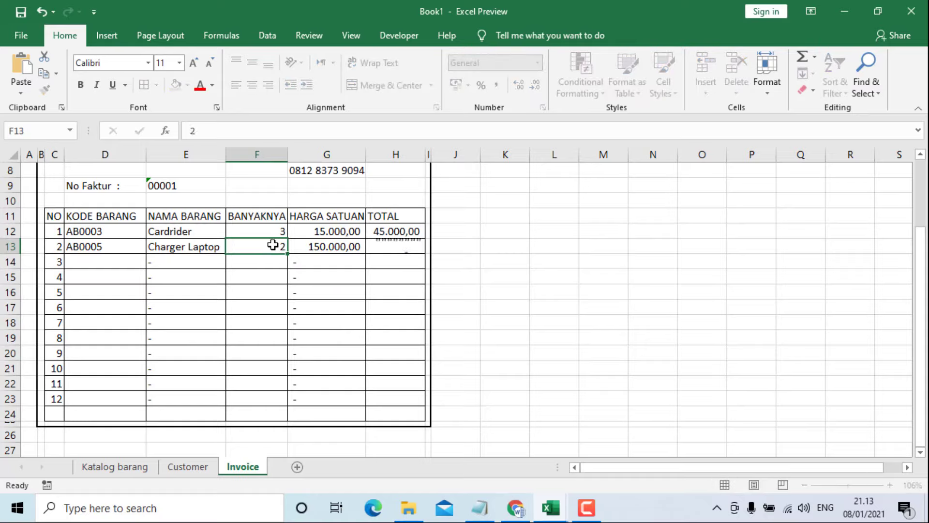
{"action": "key", "text": "Return"}
{"action": "left_click", "coordinate": [398, 246]}
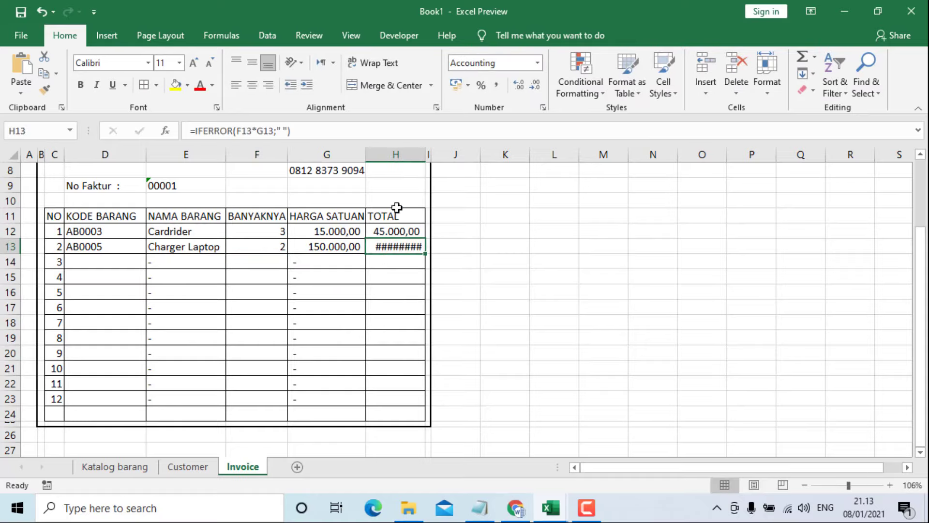
{"action": "left_click_drag", "start_coordinate": [426, 155], "coordinate": [432, 156]}
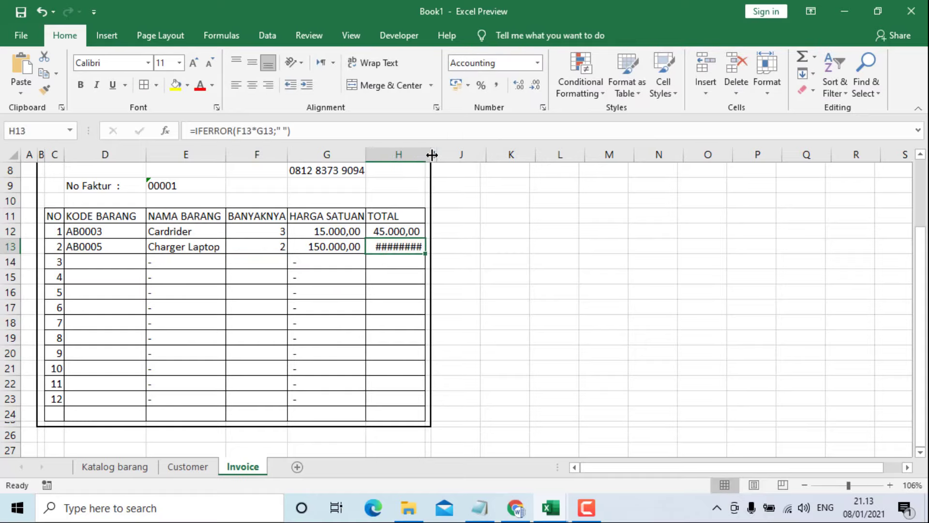
{"action": "left_click", "coordinate": [395, 280]}
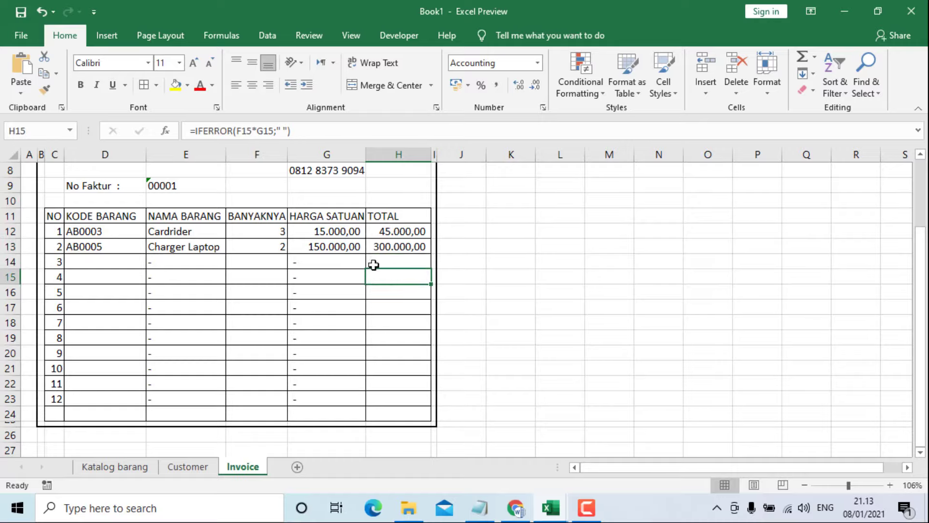
{"action": "left_click", "coordinate": [380, 263]}
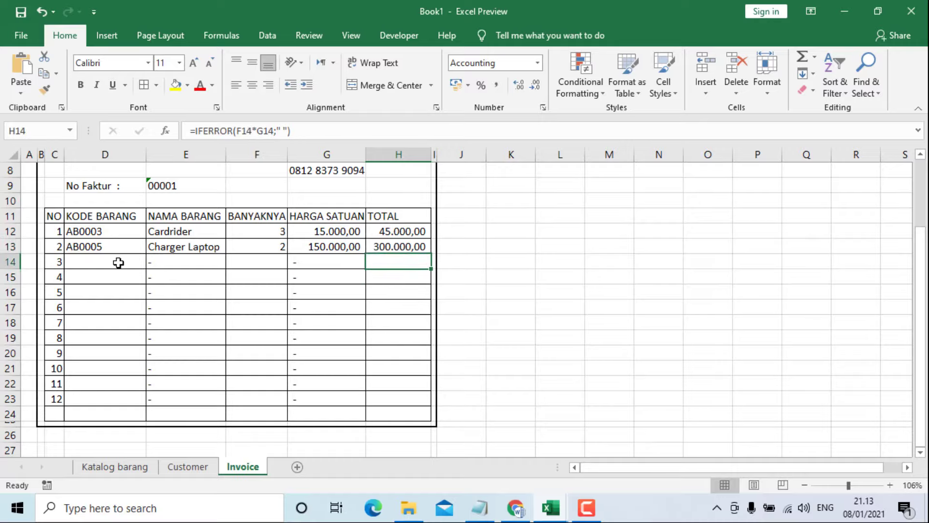
Add AB0005 with quantity 1 as invoice row 3
{"action": "left_click", "coordinate": [142, 262]}
{"action": "left_click", "coordinate": [153, 263]}
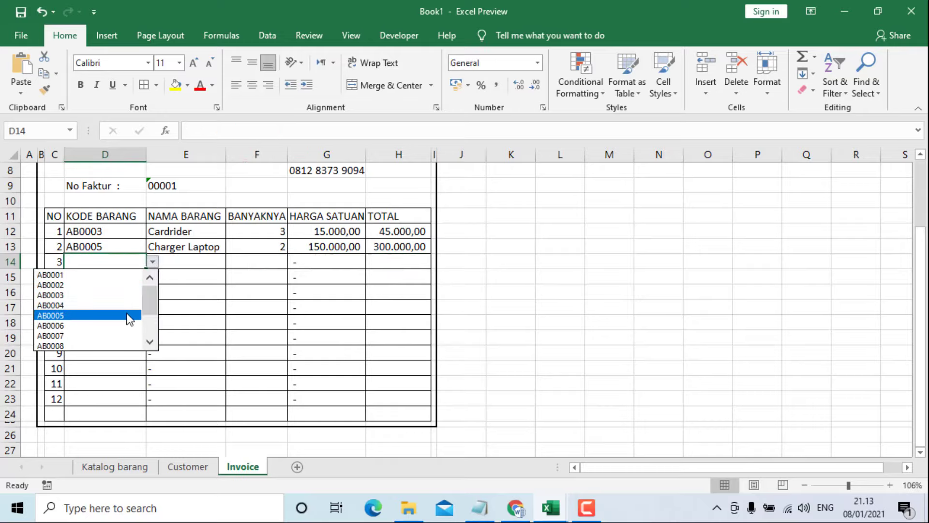
{"action": "left_click", "coordinate": [128, 314]}
{"action": "left_click", "coordinate": [269, 260]}
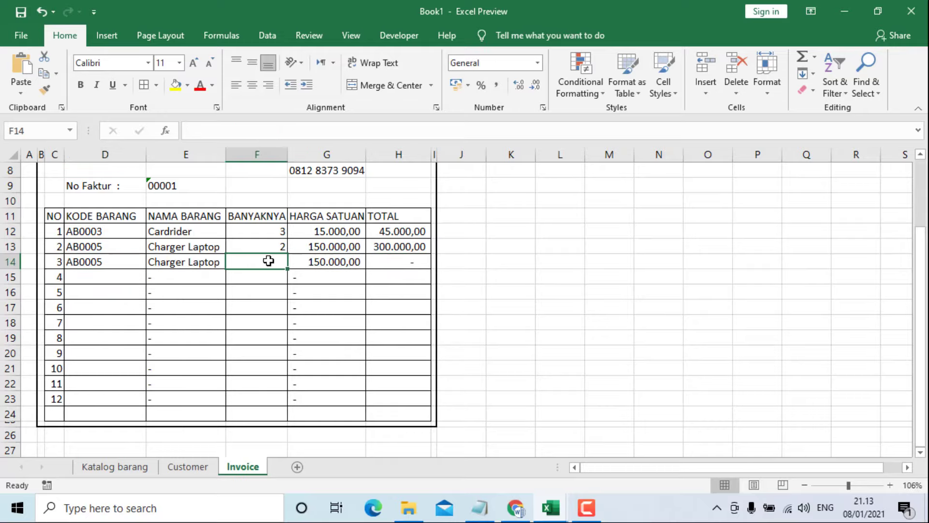
{"action": "type", "text": "1"}
{"action": "key", "text": "Return"}
Cancel the invalid D15 entry, then add AB0008 Motherboard with quantity 1 as row 4
{"action": "left_click", "coordinate": [112, 278]}
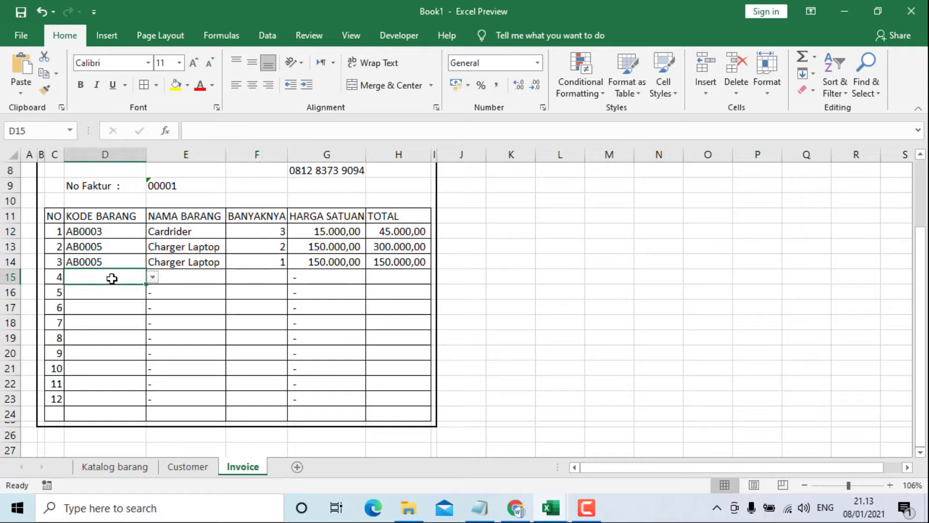
{"action": "type", "text": "2"}
{"action": "key", "text": "Return"}
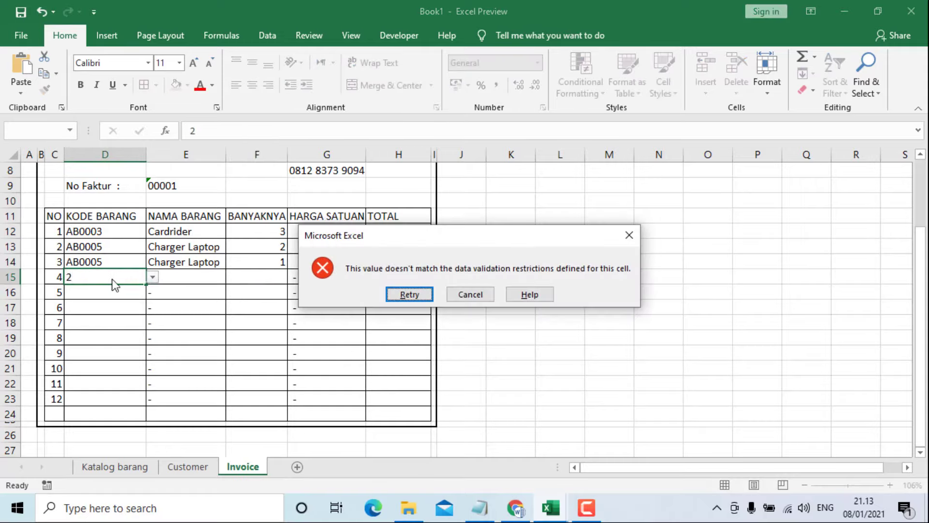
{"action": "key", "text": "Return"}
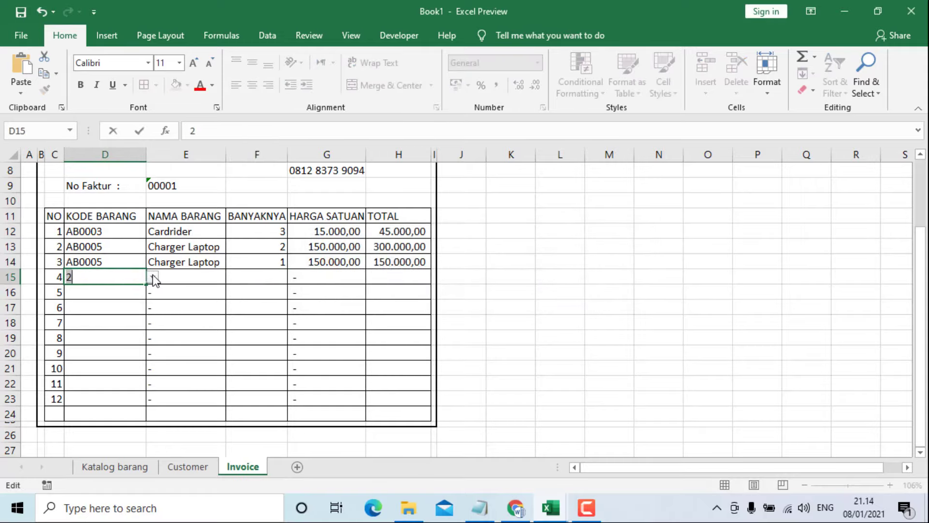
{"action": "key", "text": "Return"}
{"action": "key", "text": "Return"}
{"action": "key", "text": "Escape"}
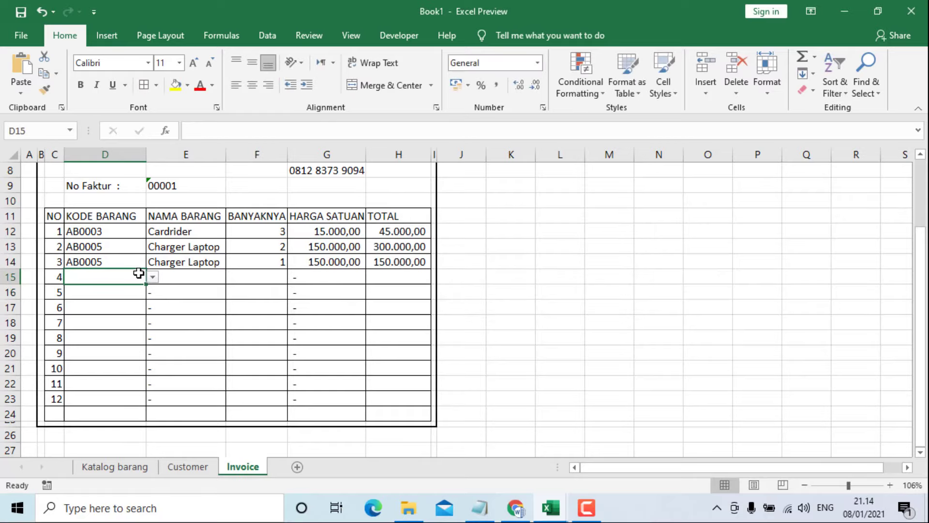
{"action": "left_click", "coordinate": [152, 279]}
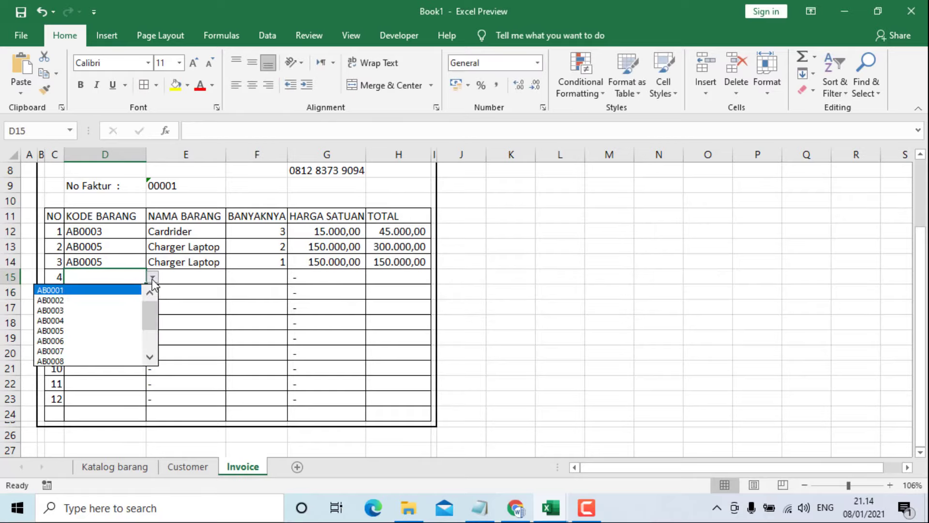
{"action": "left_click", "coordinate": [121, 355]}
{"action": "left_click", "coordinate": [265, 278]}
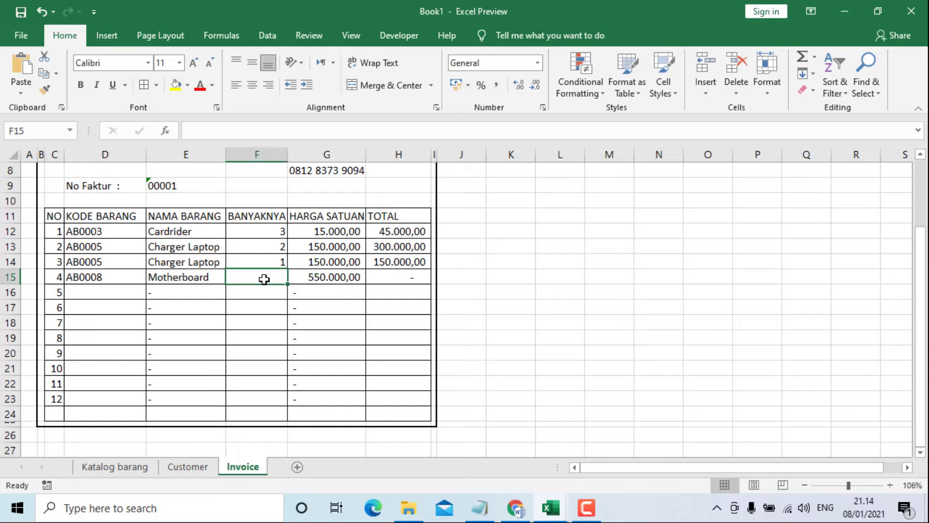
{"action": "type", "text": "1"}
{"action": "key", "text": "Return"}
{"action": "left_click", "coordinate": [391, 324]}
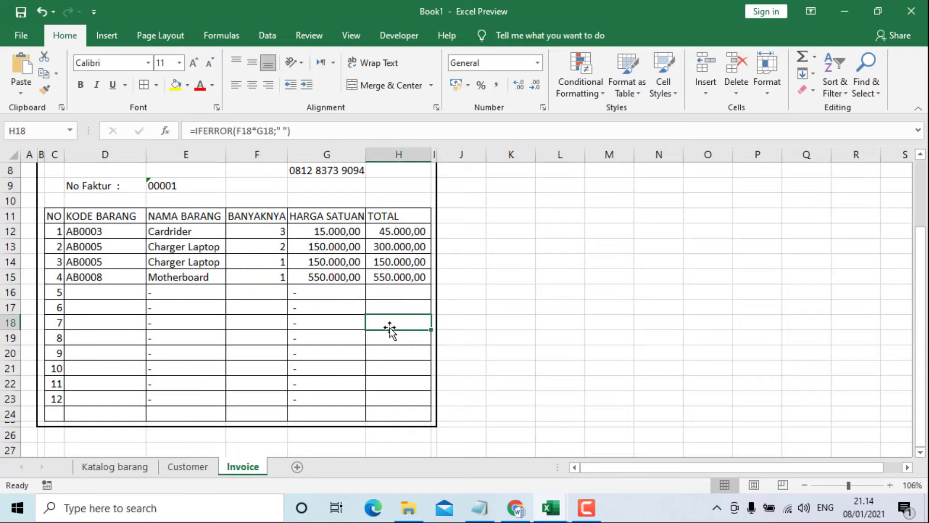
{"action": "mouse_move", "coordinate": [57, 415]}
{"action": "left_mouse_down"}
{"action": "mouse_move", "coordinate": [213, 405]}
{"action": "mouse_move", "coordinate": [269, 414]}
{"action": "mouse_move", "coordinate": [221, 415]}
{"action": "left_mouse_up"}
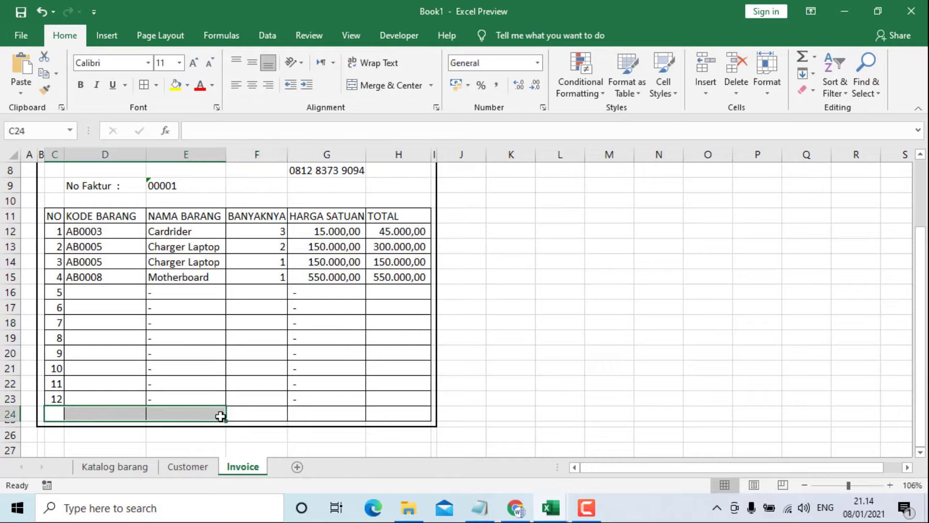
Merge C24:E24 and enter a bold, right-aligned 'TOTAL >>>' label
{"action": "left_click", "coordinate": [373, 88]}
{"action": "type", "text": "t"}
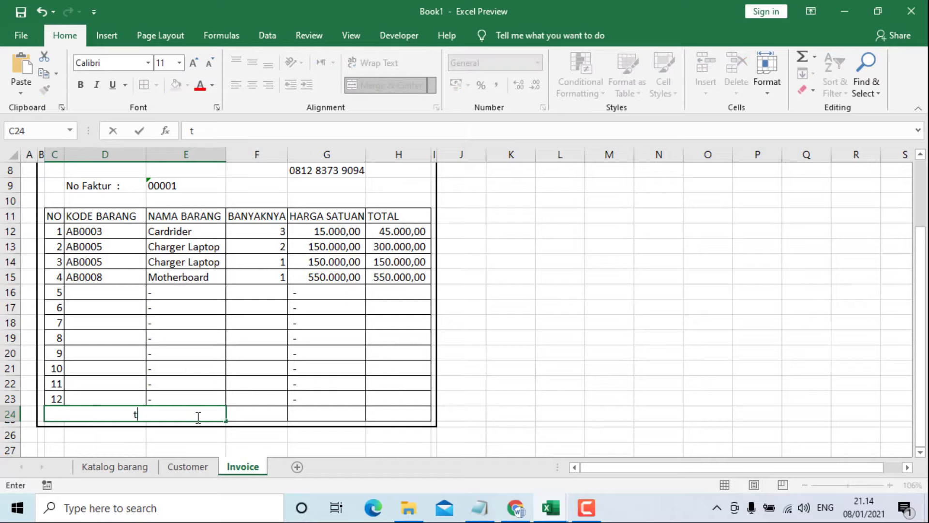
{"action": "key", "text": "BackSpace"}
{"action": "key", "text": "BackSpace"}
{"action": "type", "text": "OT"}
{"action": "type", "text": "AL "}
{"action": "type", "text": ">>>"}
{"action": "key", "text": "Return"}
{"action": "left_click", "coordinate": [197, 416]}
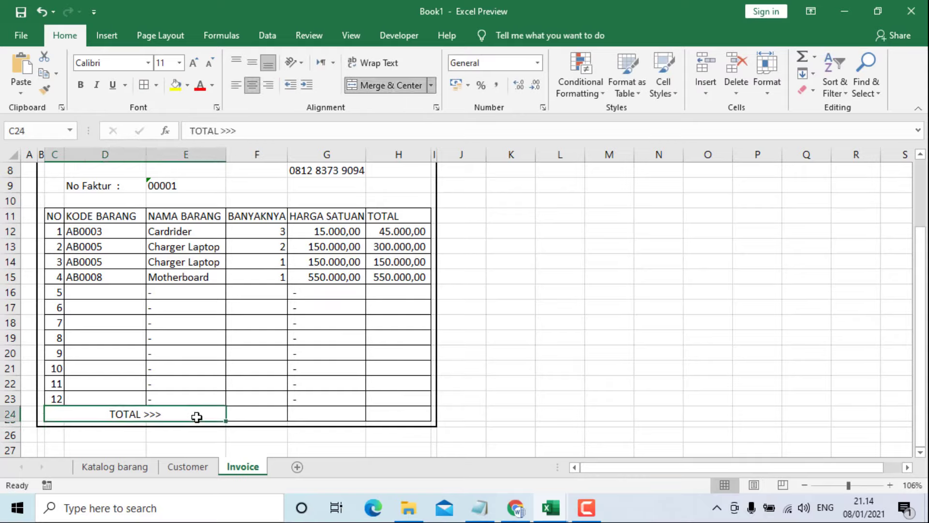
{"action": "left_click", "coordinate": [268, 86]}
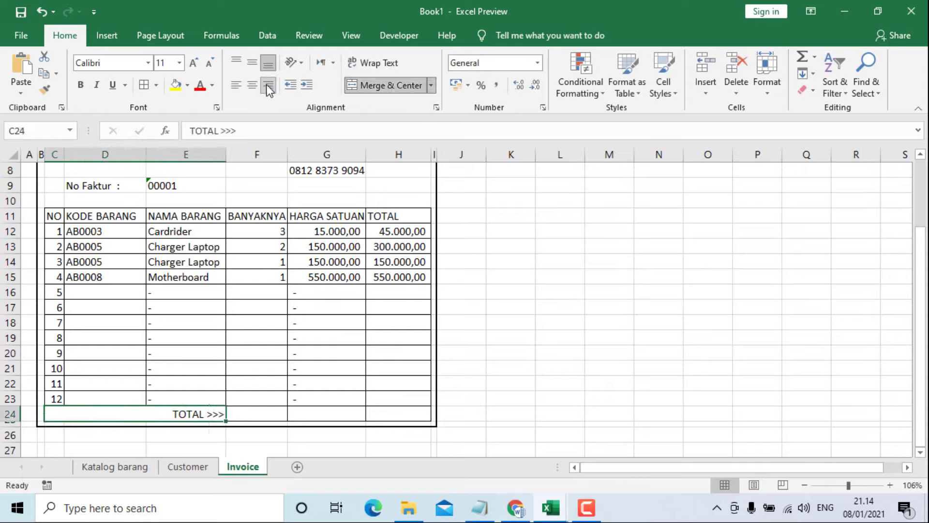
{"action": "key", "text": "ctrl+b"}
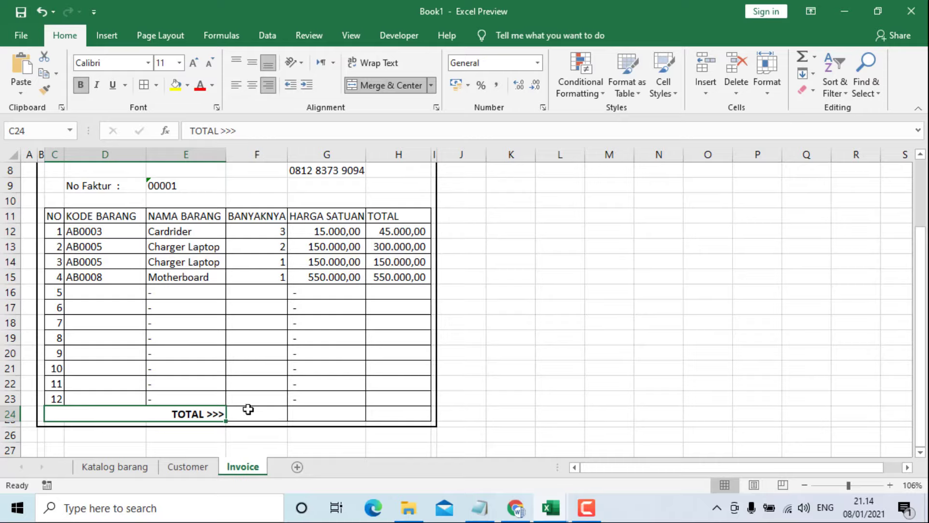
{"action": "left_click", "coordinate": [248, 410]}
Enter =SUM(F12:F23) in F24 (7) and copy it across to H24
{"action": "type", "text": "="}
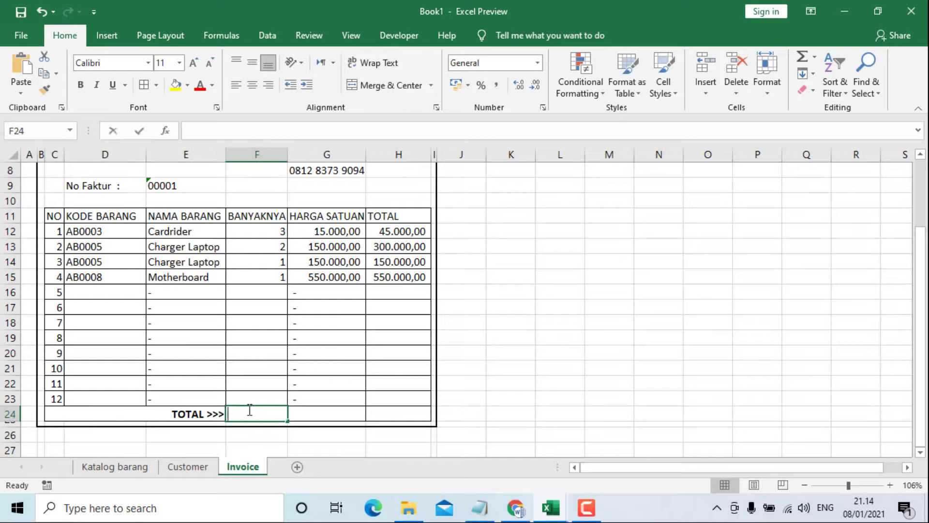
{"action": "type", "text": "sum("}
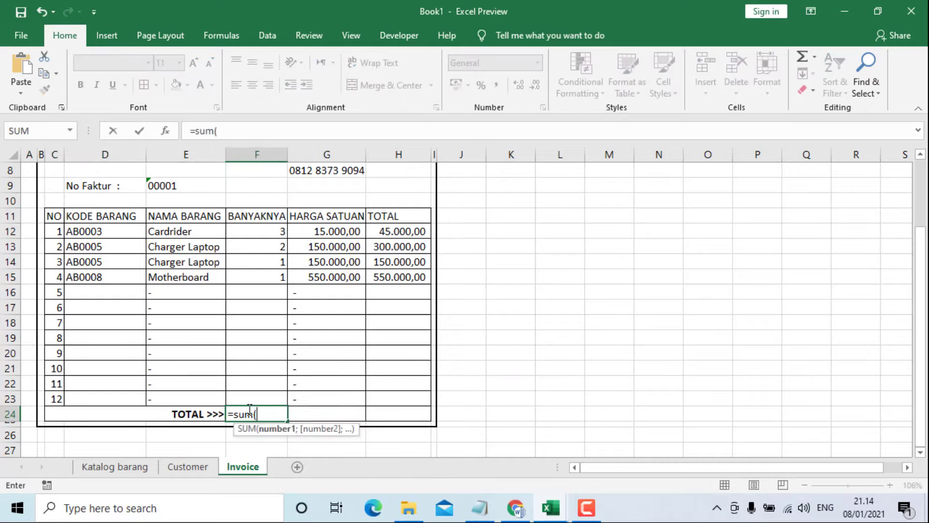
{"action": "left_click_drag", "start_coordinate": [273, 231], "coordinate": [275, 407]}
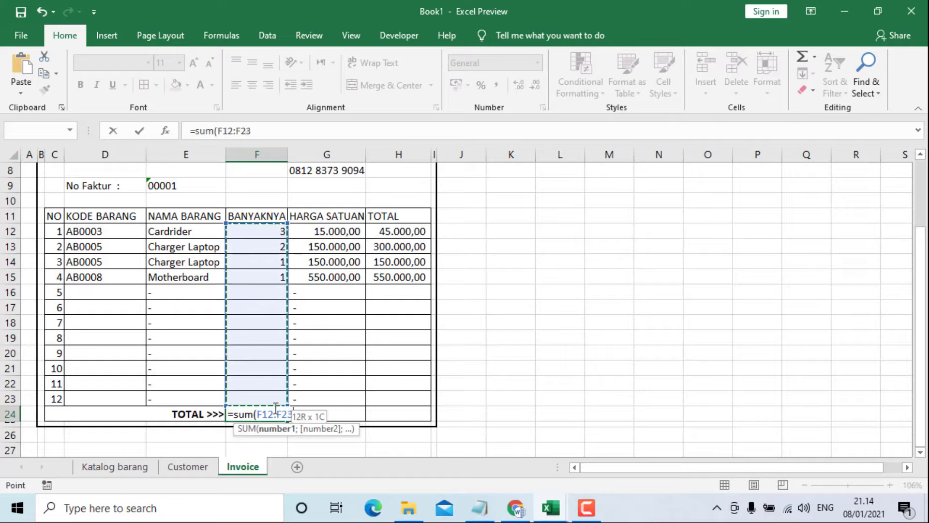
{"action": "type", "text": ")"}
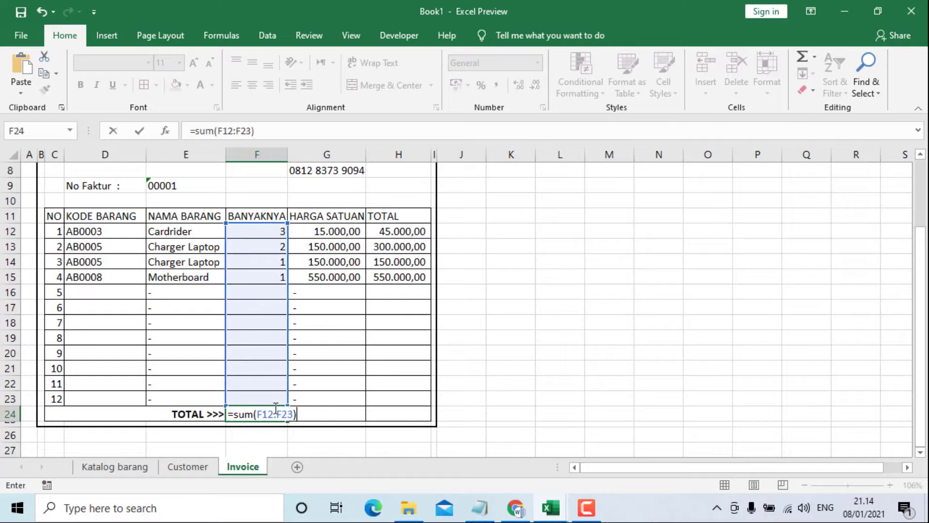
{"action": "key", "text": "Return"}
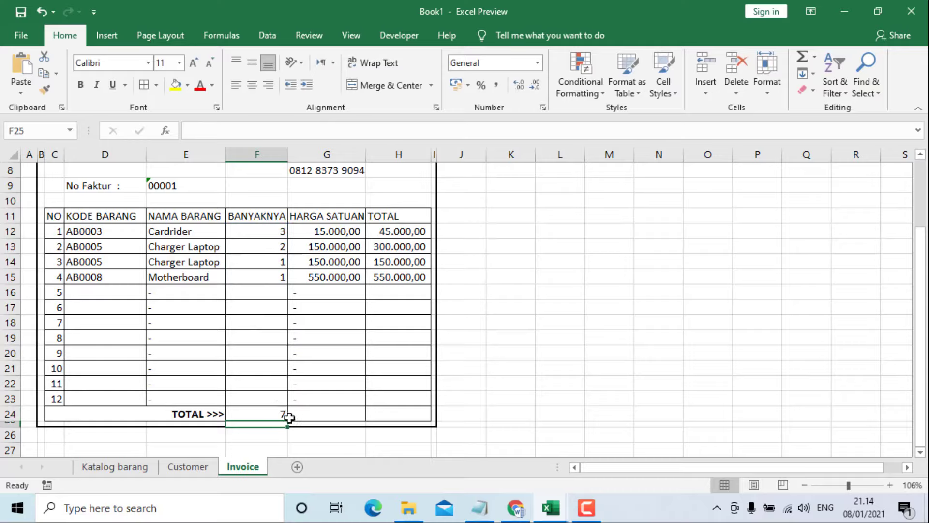
{"action": "left_click", "coordinate": [285, 415]}
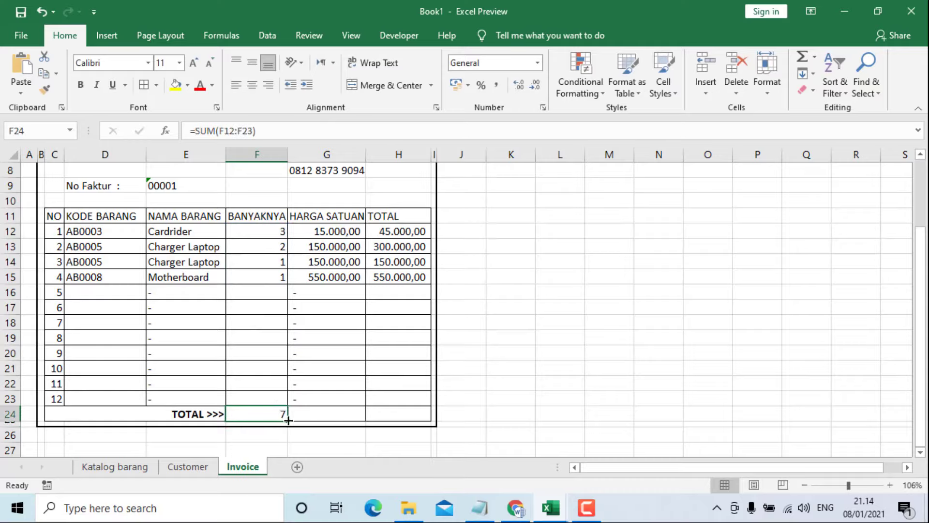
{"action": "left_click_drag", "start_coordinate": [288, 420], "coordinate": [410, 411]}
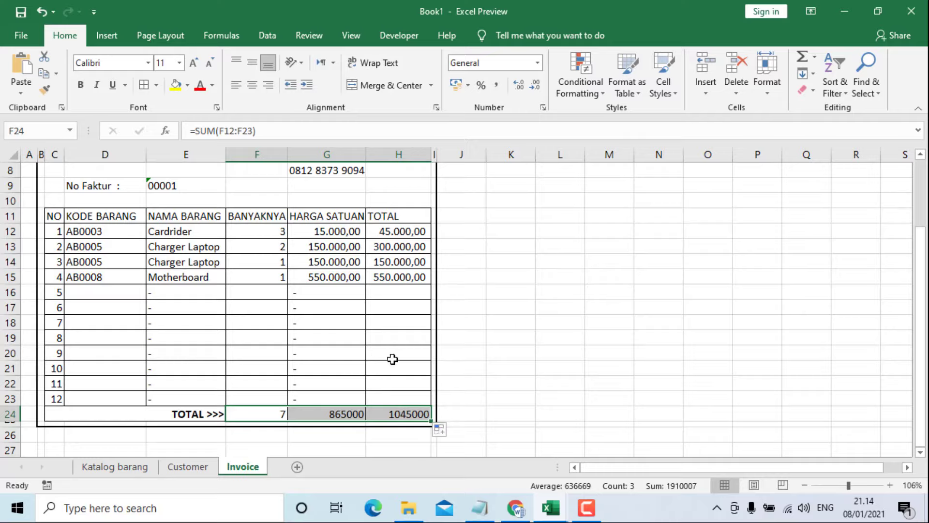
Apply Comma Style to G24:H24, showing the 1.045.000,00 grand total
{"action": "left_click", "coordinate": [329, 406]}
{"action": "left_click", "coordinate": [330, 413]}
{"action": "left_click_drag", "start_coordinate": [330, 414], "coordinate": [393, 413]}
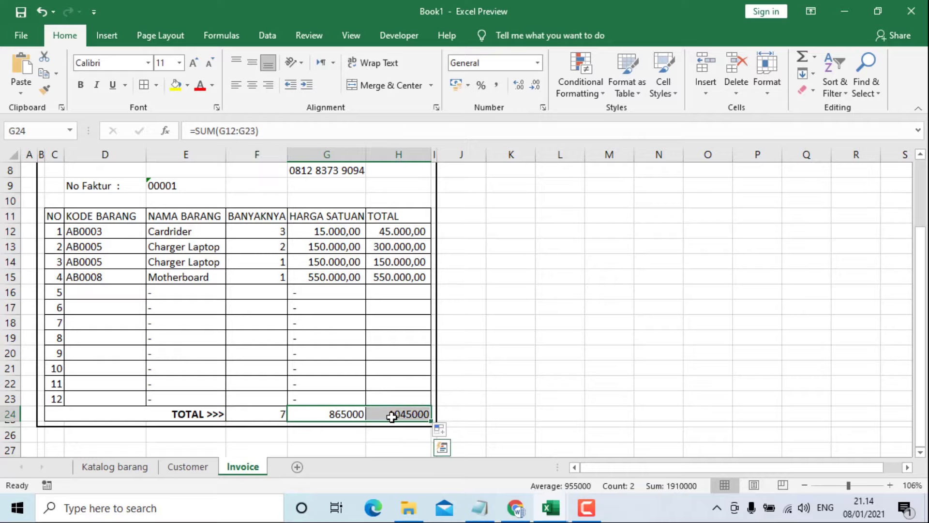
{"action": "left_click", "coordinate": [499, 84]}
{"action": "left_click", "coordinate": [363, 304]}
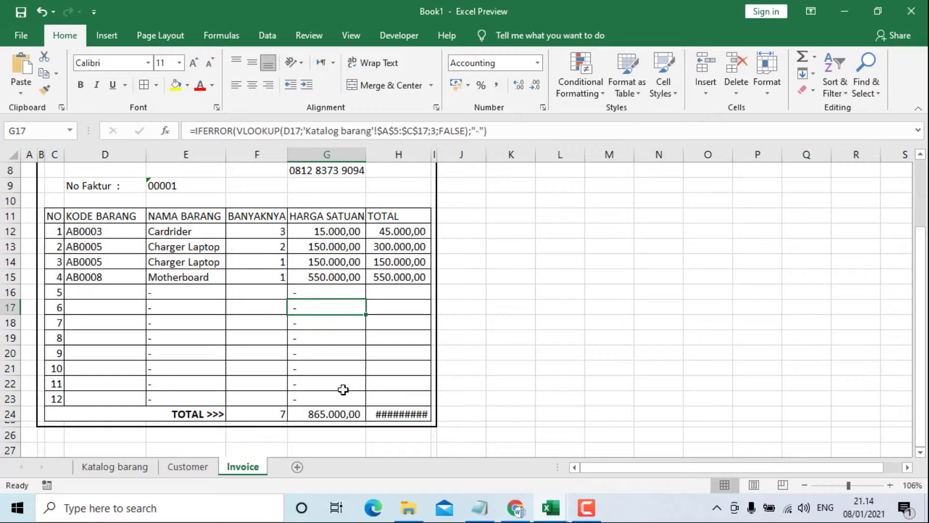
{"action": "left_click", "coordinate": [334, 418]}
Insert a new blank row at row 25
{"action": "left_click", "coordinate": [11, 423]}
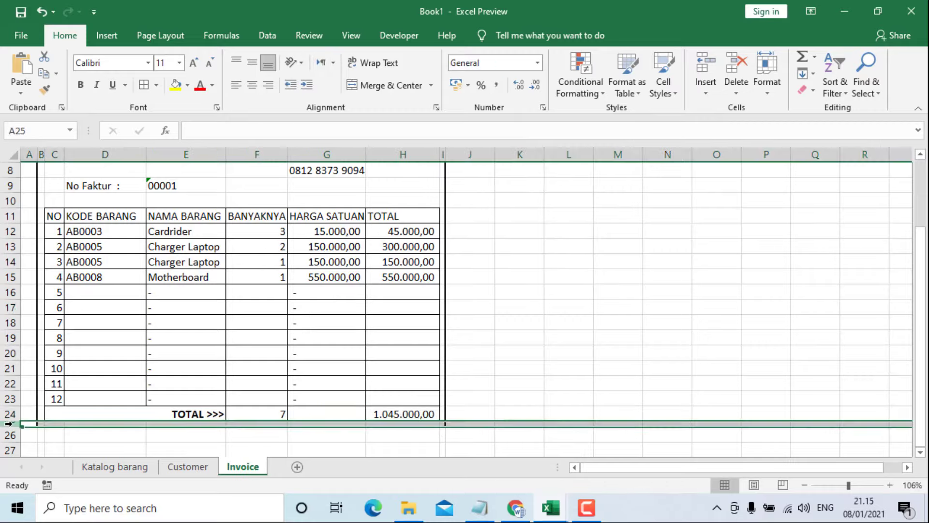
{"action": "right_click", "coordinate": [11, 422]}
{"action": "left_click", "coordinate": [69, 308]}
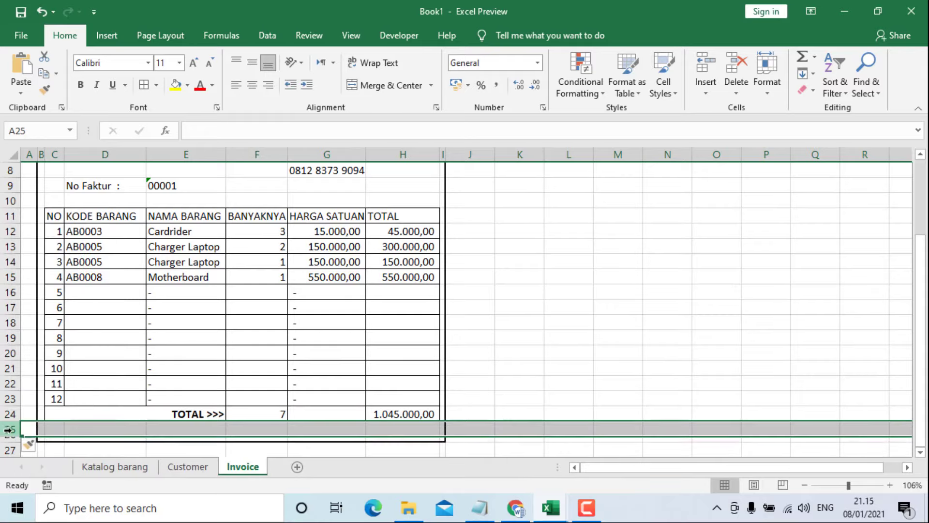
{"action": "left_click", "coordinate": [67, 429]}
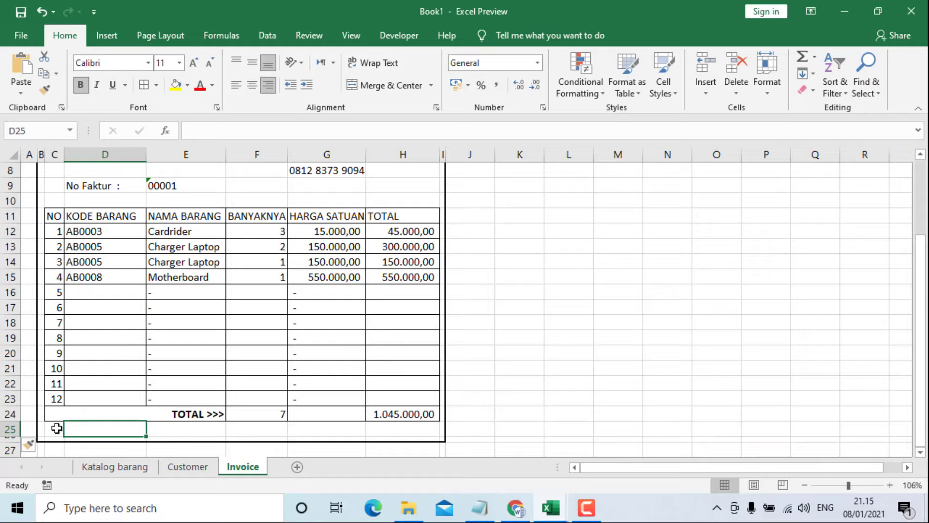
Type 'Terbilang' in C25 and left-align it
{"action": "left_click", "coordinate": [57, 427]}
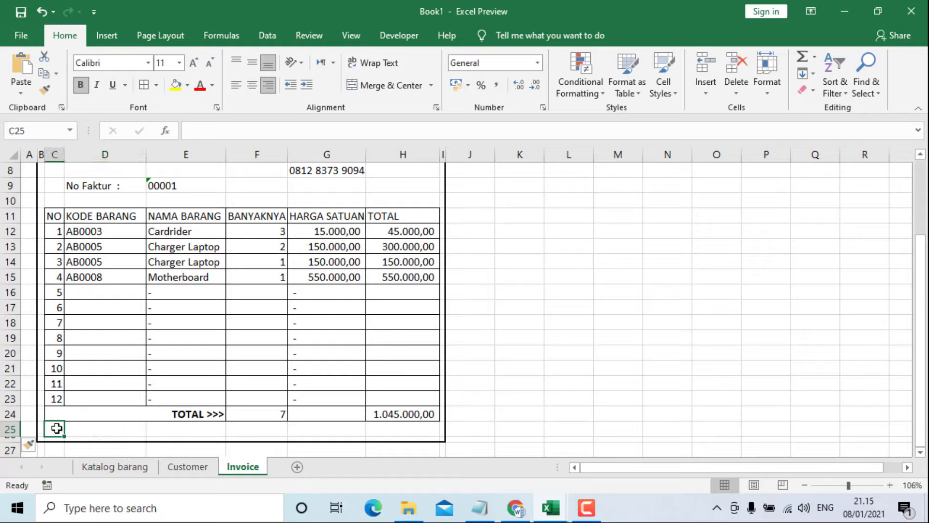
{"action": "type", "text": "terb"}
{"action": "key", "text": "BackSpace"}
{"action": "key", "text": "BackSpace"}
{"action": "key", "text": "BackSpace"}
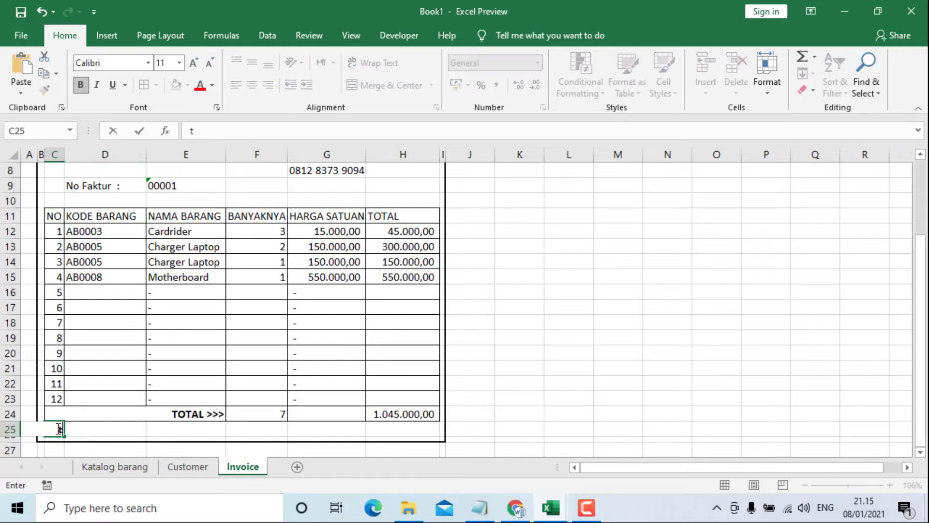
{"action": "type", "text": "Terbi"}
{"action": "type", "text": "lan"}
{"action": "key", "text": "Return"}
{"action": "left_click", "coordinate": [57, 428]}
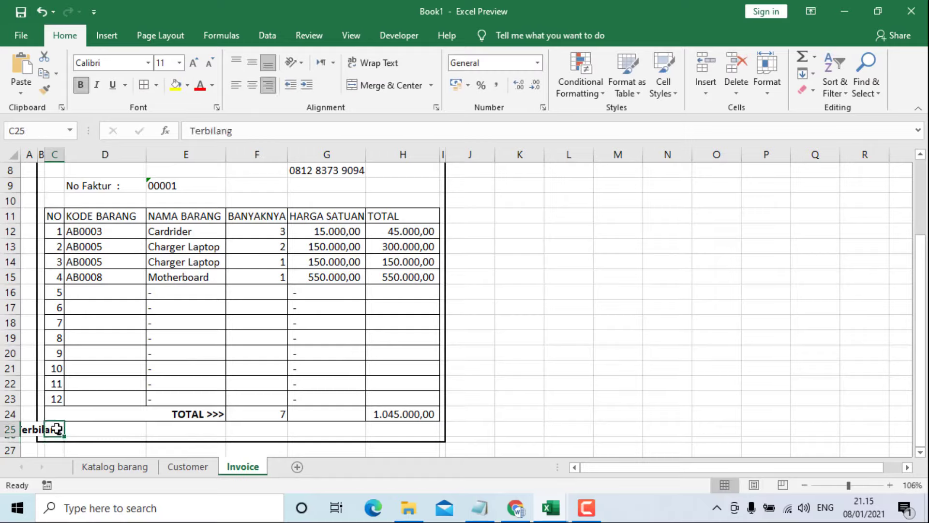
{"action": "left_click", "coordinate": [236, 84]}
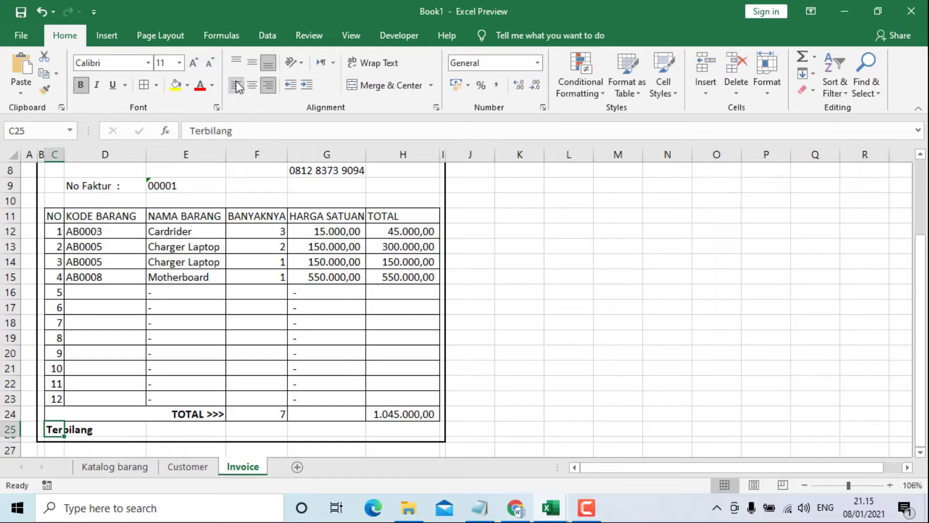
{"action": "left_click", "coordinate": [131, 429]}
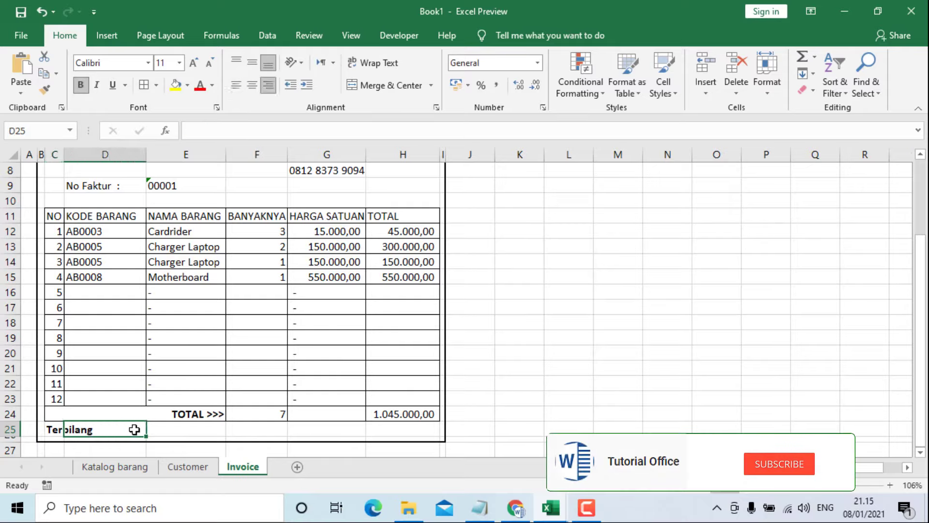
{"action": "left_click", "coordinate": [169, 429]}
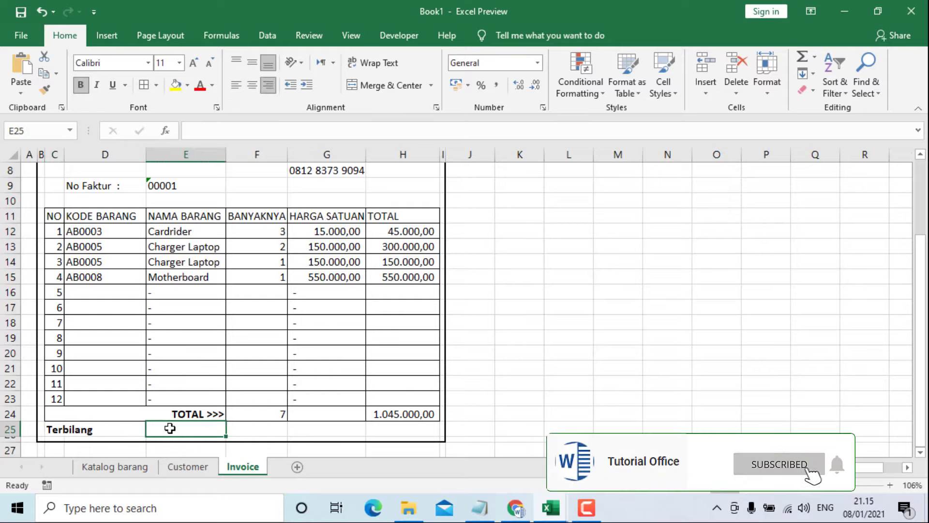
Merge and centre E25:H25 into one cell for the amount in words
{"action": "left_click_drag", "start_coordinate": [169, 428], "coordinate": [416, 424]}
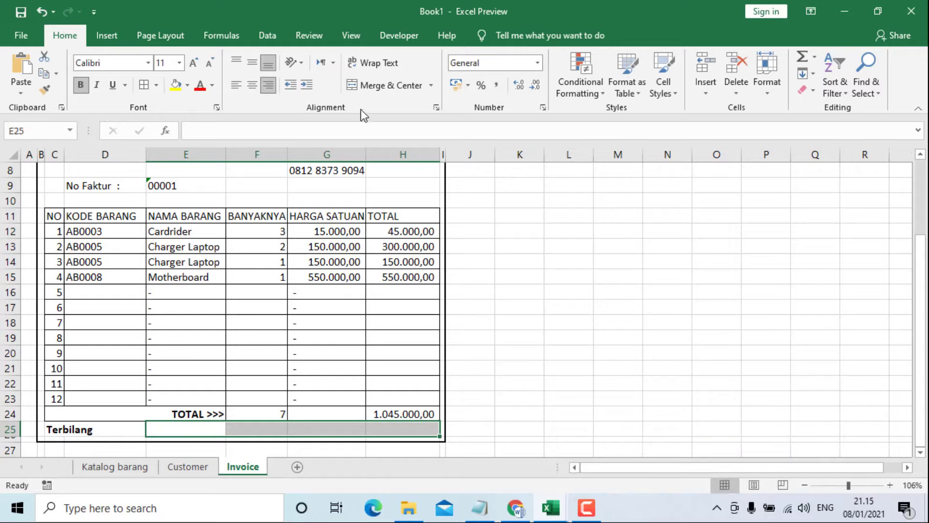
{"action": "left_click", "coordinate": [397, 91]}
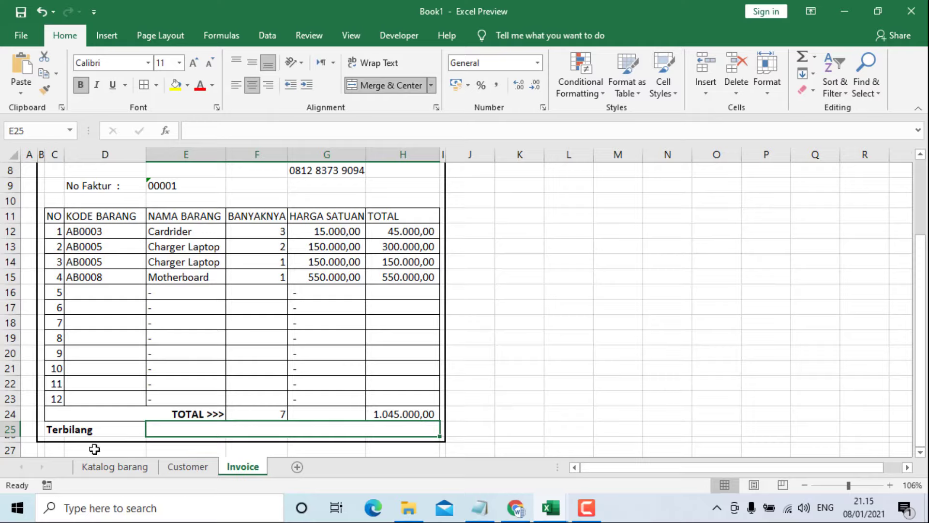
{"action": "left_click", "coordinate": [391, 365]}
{"action": "left_click", "coordinate": [312, 430]}
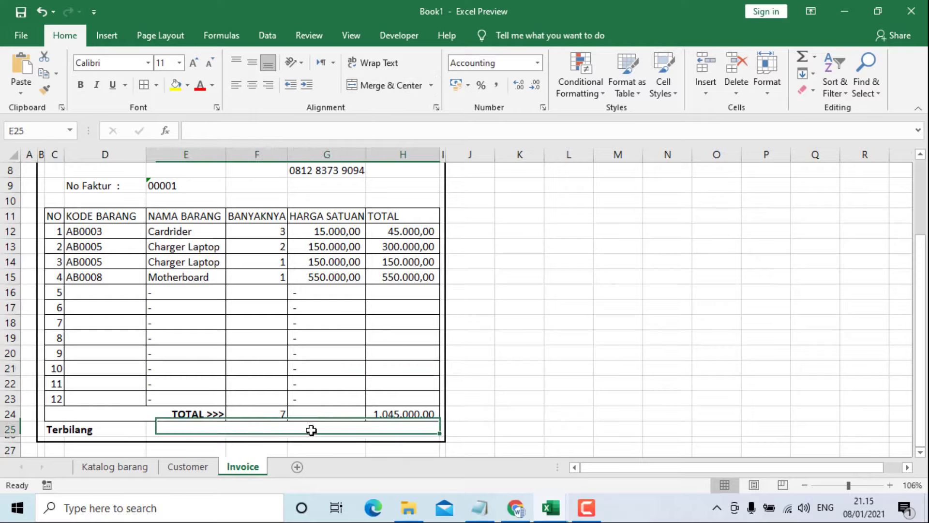
Enter =terbilang(H24) & "Rupiah" in merged E25 to spell out the total
{"action": "type", "text": "="}
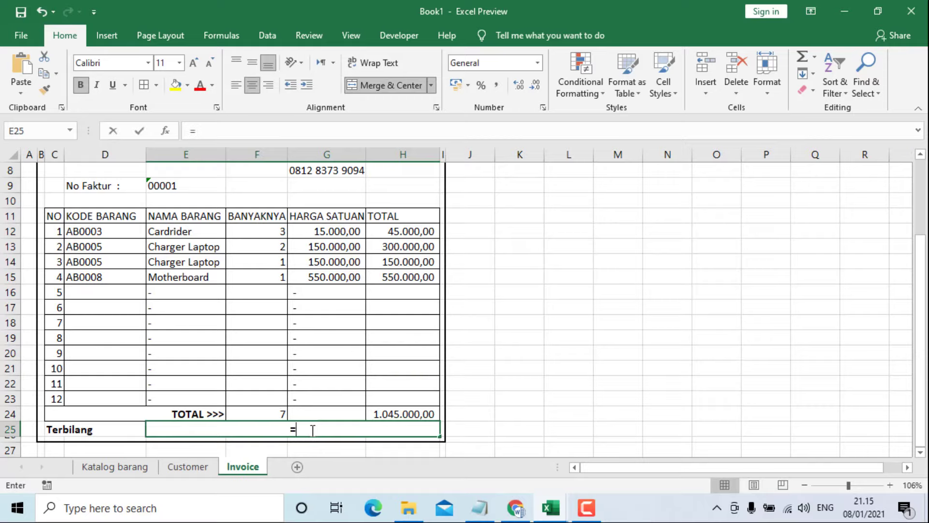
{"action": "type", "text": "terbila"}
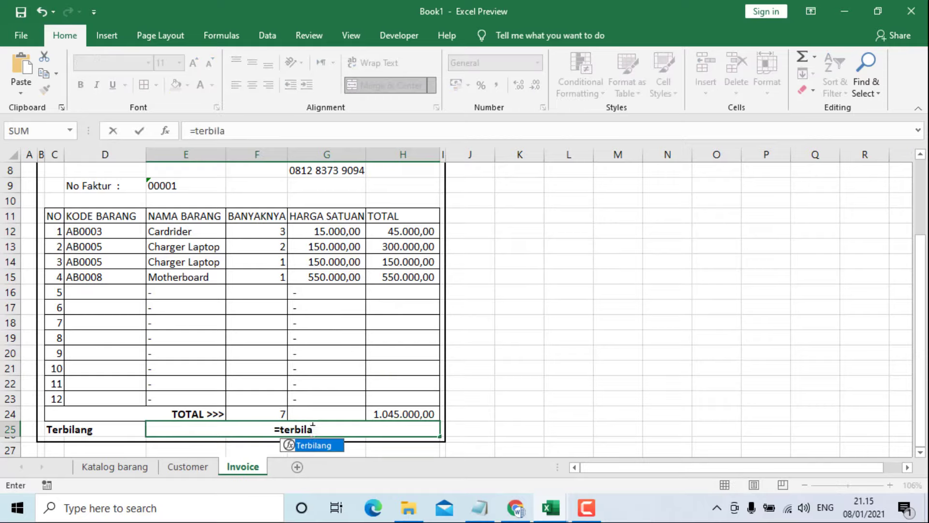
{"action": "type", "text": "ng"}
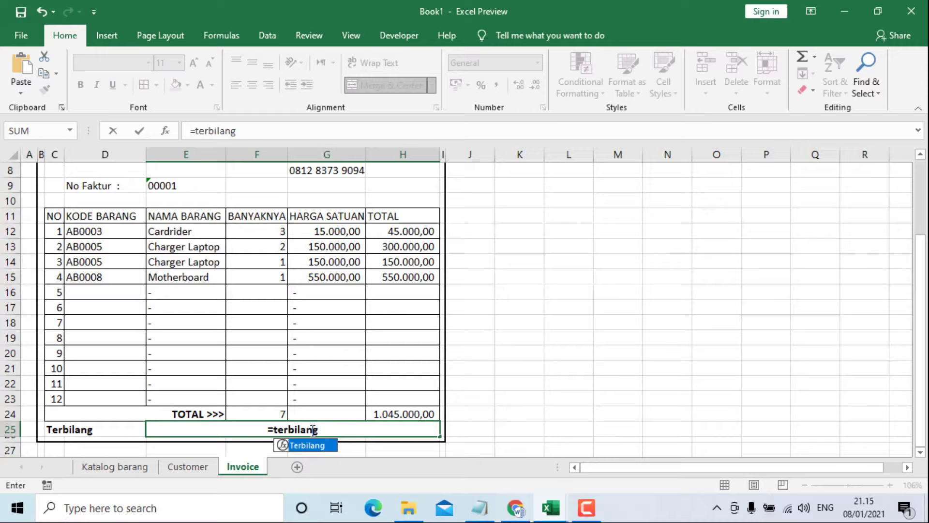
{"action": "type", "text": "("}
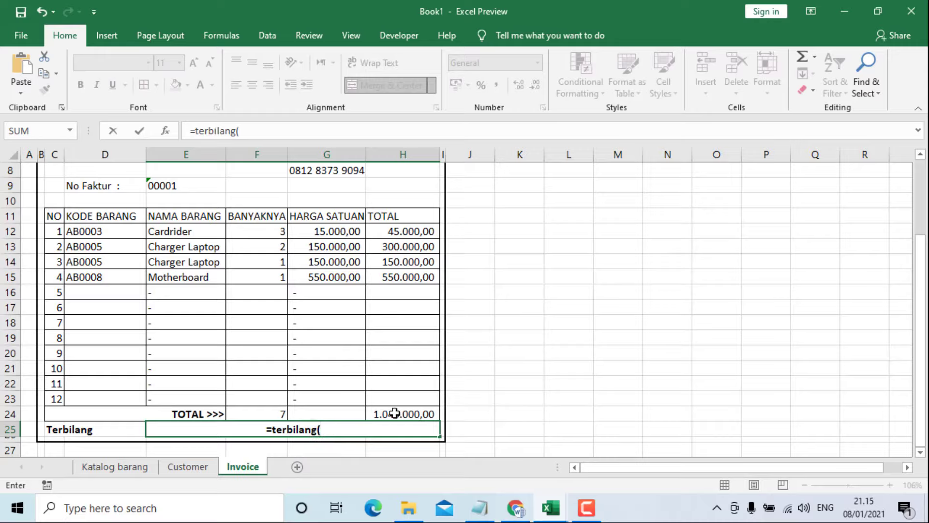
{"action": "left_click", "coordinate": [395, 413]}
{"action": "type", "text": ") & \"Rupiah"}
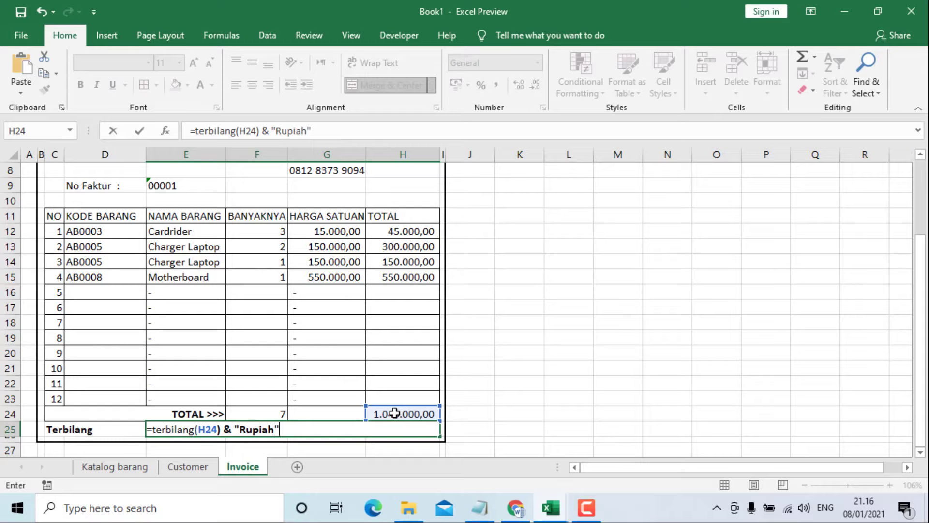
{"action": "key", "text": "Return"}
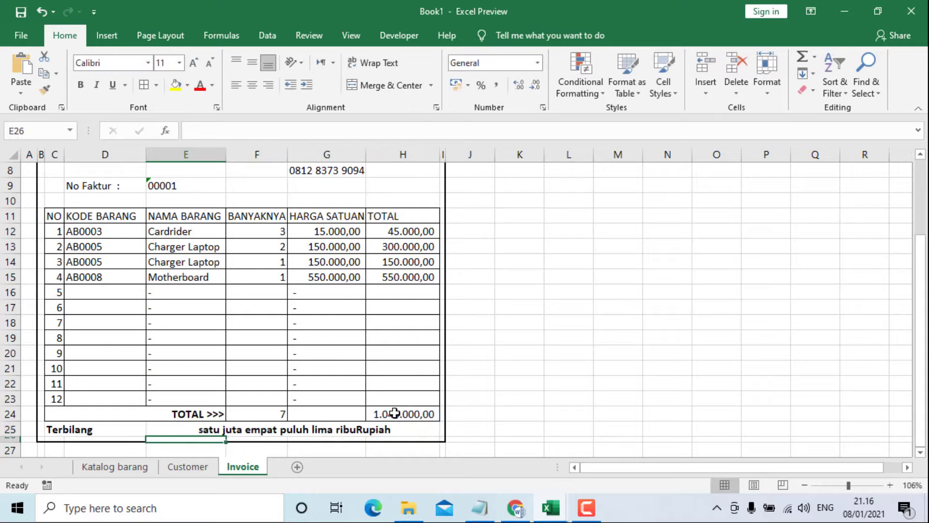
Change the E25 formula's suffix from "Rupiah" to " rupiah"
{"action": "left_click", "coordinate": [291, 430]}
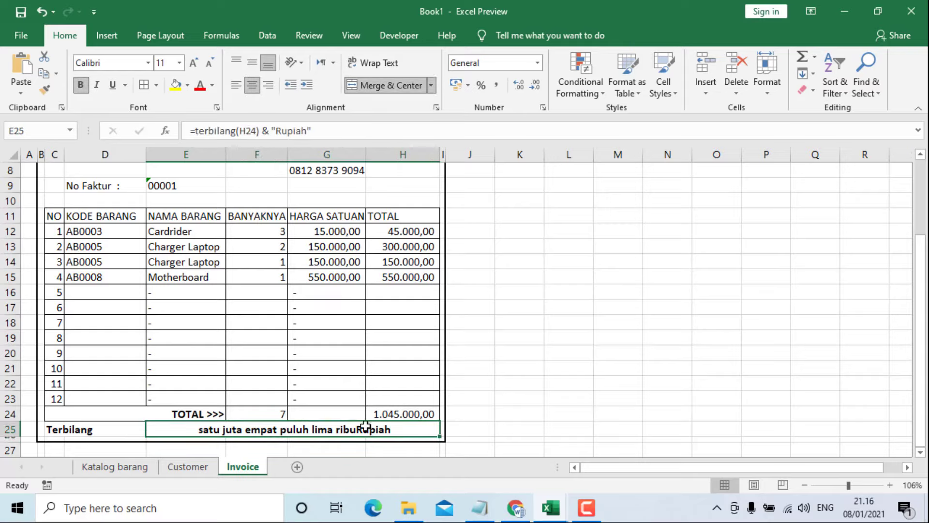
{"action": "left_click", "coordinate": [282, 130]}
{"action": "key", "text": "BackSpace"}
{"action": "type", "text": "r"}
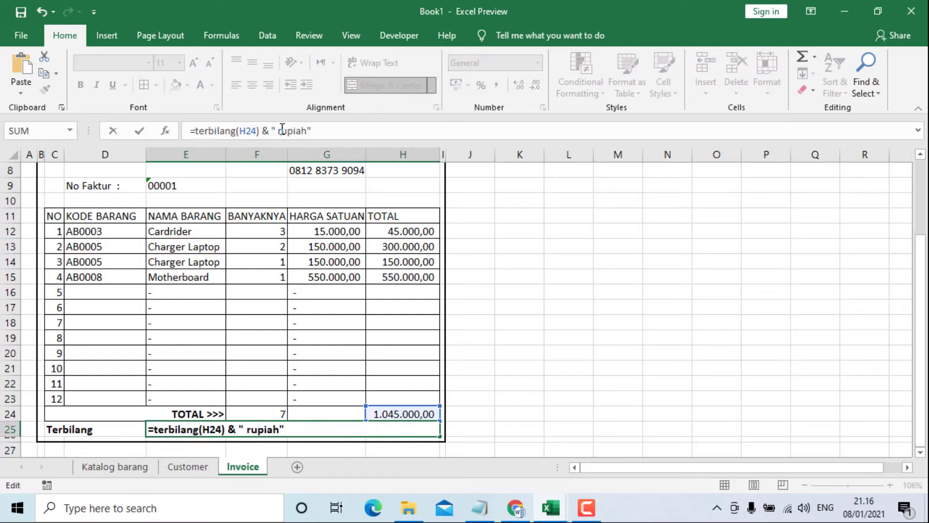
{"action": "key", "text": "Return"}
Click empty cells K19 and K23, then reselect the merged Terbilang cell
{"action": "left_click", "coordinate": [502, 338]}
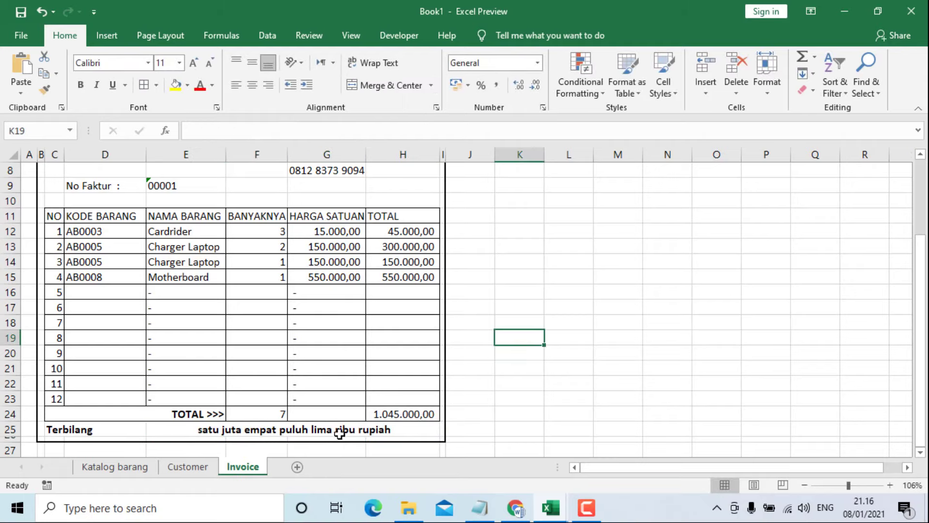
{"action": "left_click", "coordinate": [513, 405]}
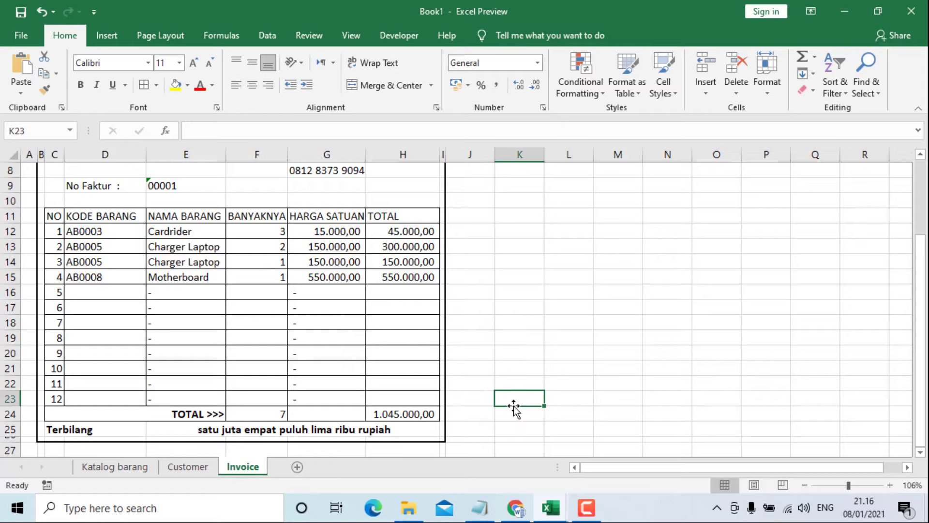
{"action": "scroll", "coordinate": [514, 406], "scroll_direction": "down", "scroll_amount": 1}
{"action": "scroll", "coordinate": [515, 409], "scroll_direction": "up", "scroll_amount": 1}
{"action": "left_click", "coordinate": [272, 432]}
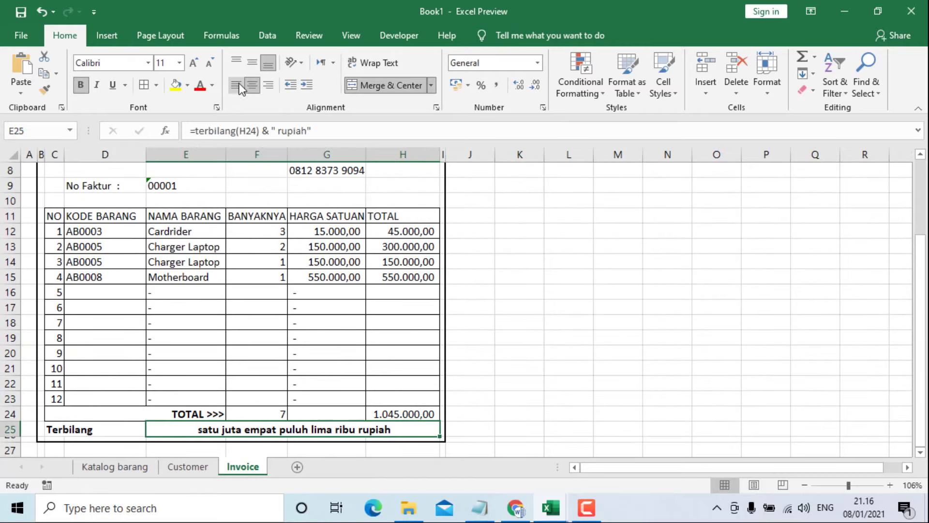
Select the invoice range B2:I25 and show its Fill Color choices
{"action": "scroll", "coordinate": [40, 179], "scroll_direction": "up", "scroll_amount": 3}
{"action": "left_click", "coordinate": [40, 179]}
{"action": "key", "text": "shift+Right"}
{"action": "key", "text": "shift+Right"}
{"action": "key", "text": "shift+Right"}
{"action": "key", "text": "shift+Right"}
{"action": "key", "text": "shift+Right"}
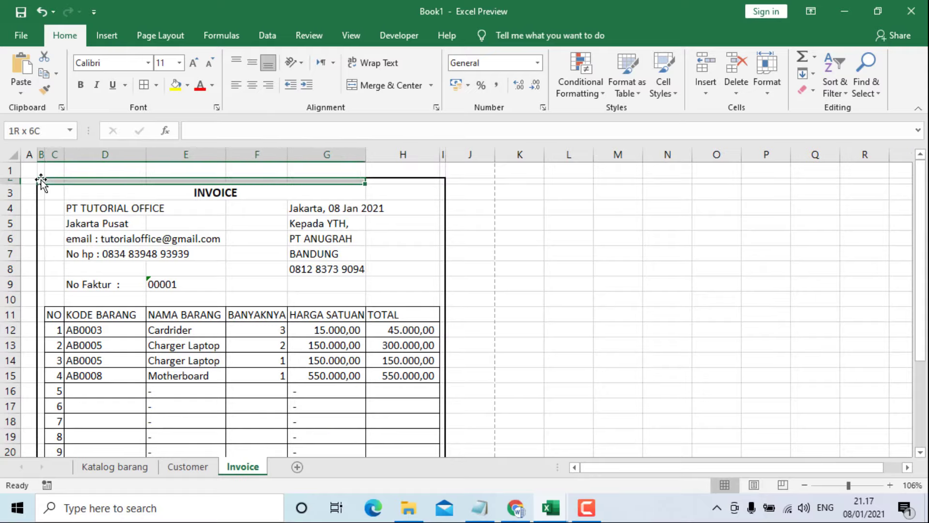
{"action": "key", "text": "shift+Right"}
{"action": "key", "text": "shift+Right"}
{"action": "key", "text": "shift+Down"}
{"action": "key", "text": "shift+Down"}
{"action": "key", "text": "shift+Down"}
{"action": "key", "text": "shift+Down"}
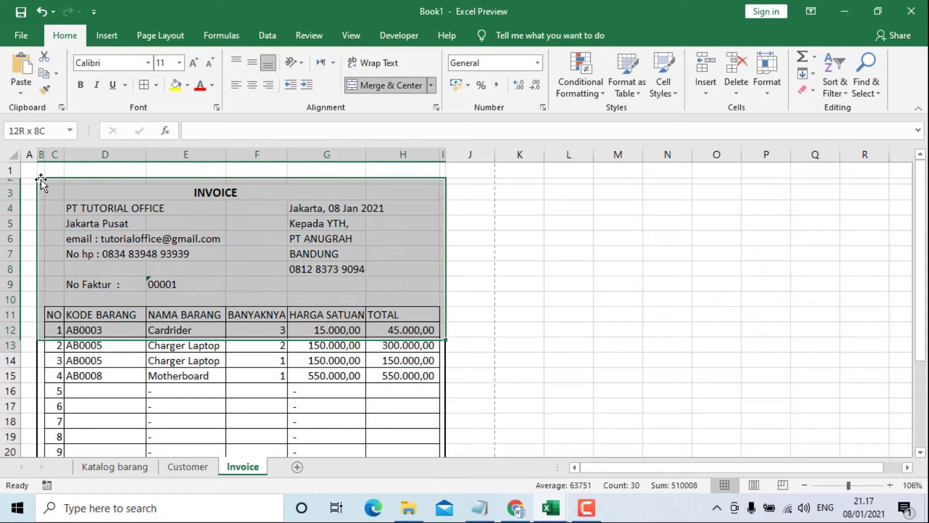
{"action": "key", "text": "shift+Down"}
{"action": "key", "text": "shift+Down"}
{"action": "key", "text": "shift+Down"}
{"action": "key", "text": "shift+Down"}
{"action": "key", "text": "shift+Down"}
{"action": "key", "text": "shift+Down"}
{"action": "key", "text": "shift+Down"}
{"action": "key", "text": "shift+Down"}
{"action": "key", "text": "shift+Down"}
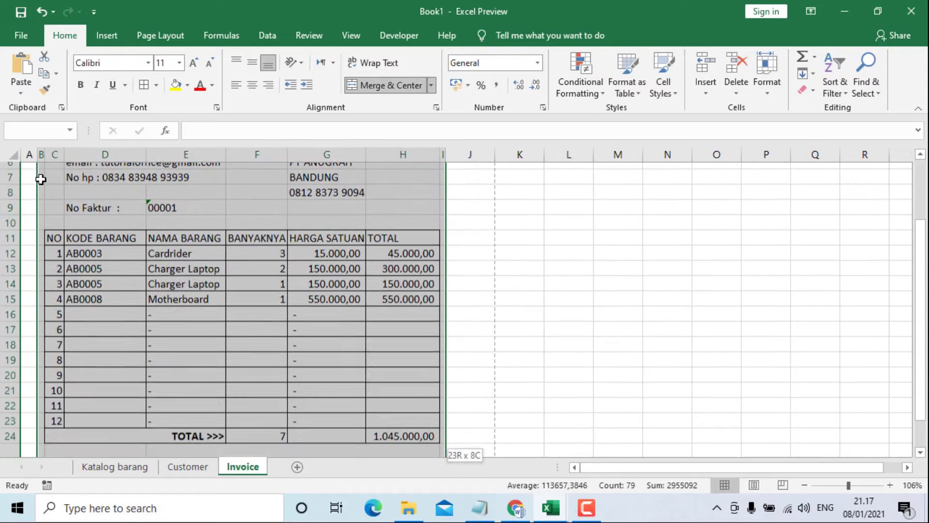
{"action": "key", "text": "shift+Down"}
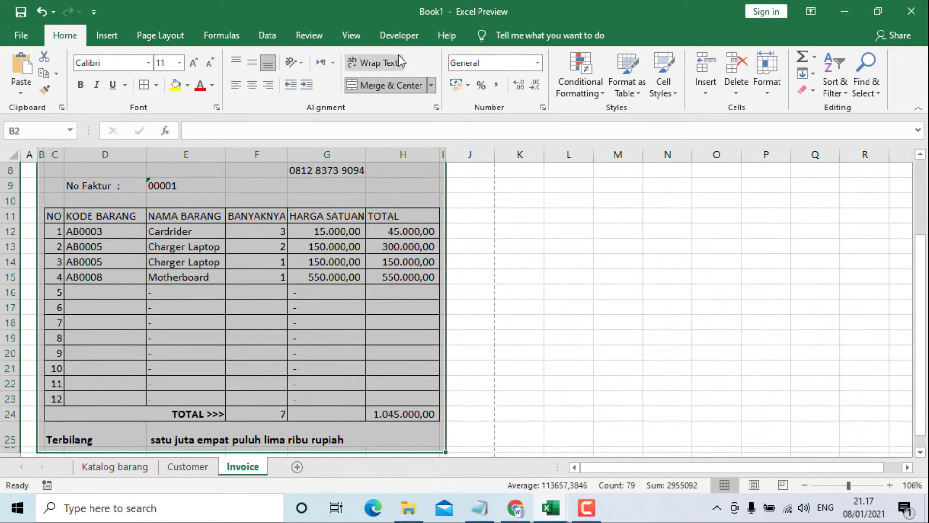
{"action": "left_click", "coordinate": [188, 86]}
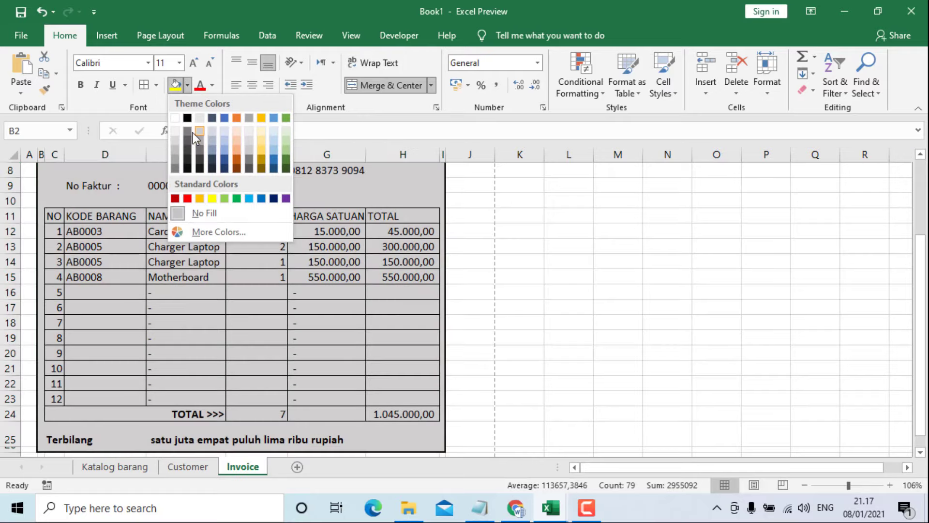
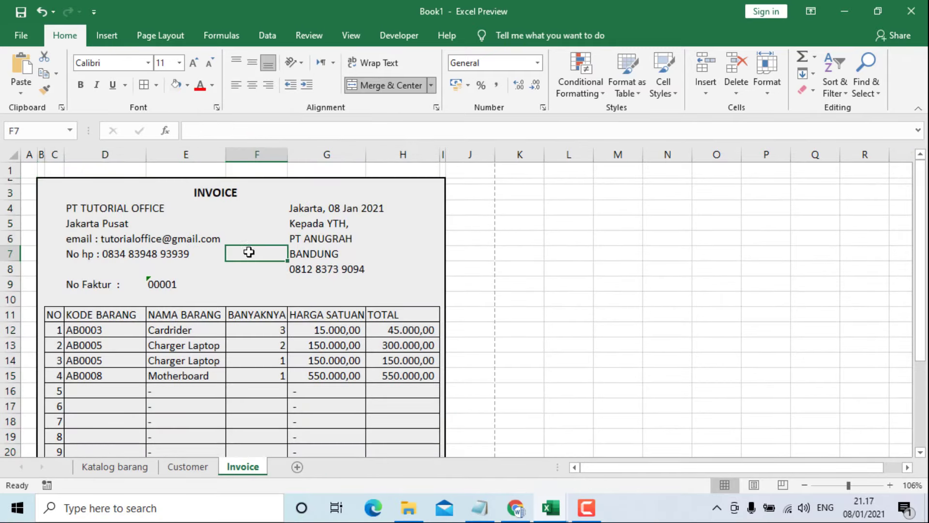
Give the INVOICE title cell D3 a Gray Lighter 60% fill
{"action": "left_click", "coordinate": [182, 192]}
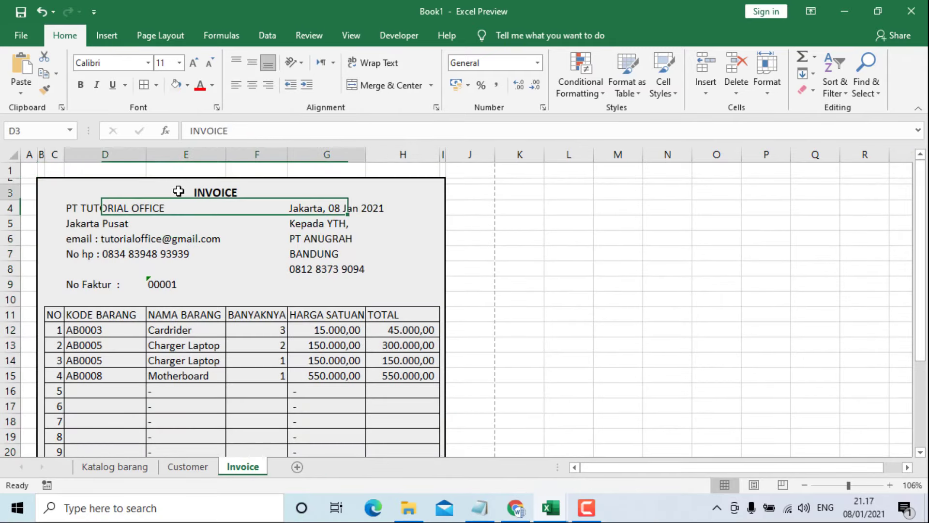
{"action": "left_click", "coordinate": [188, 85]}
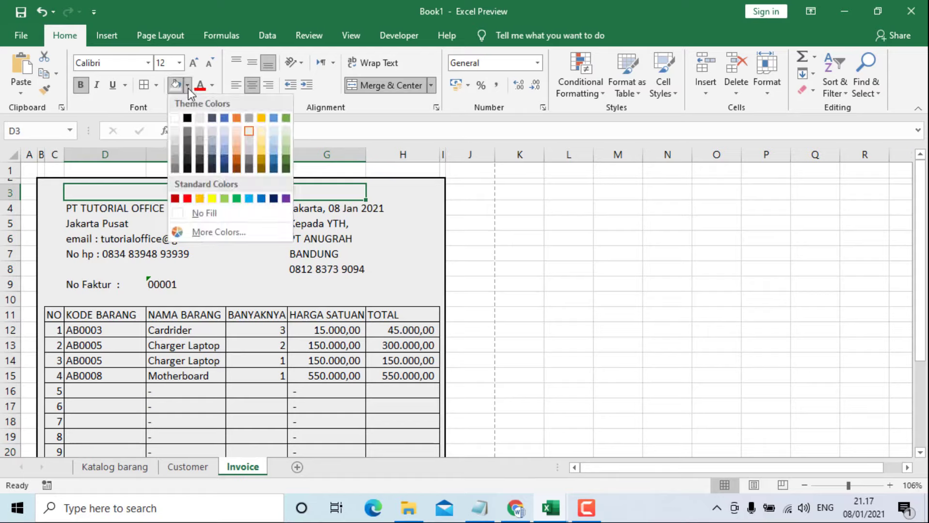
{"action": "left_click", "coordinate": [249, 143]}
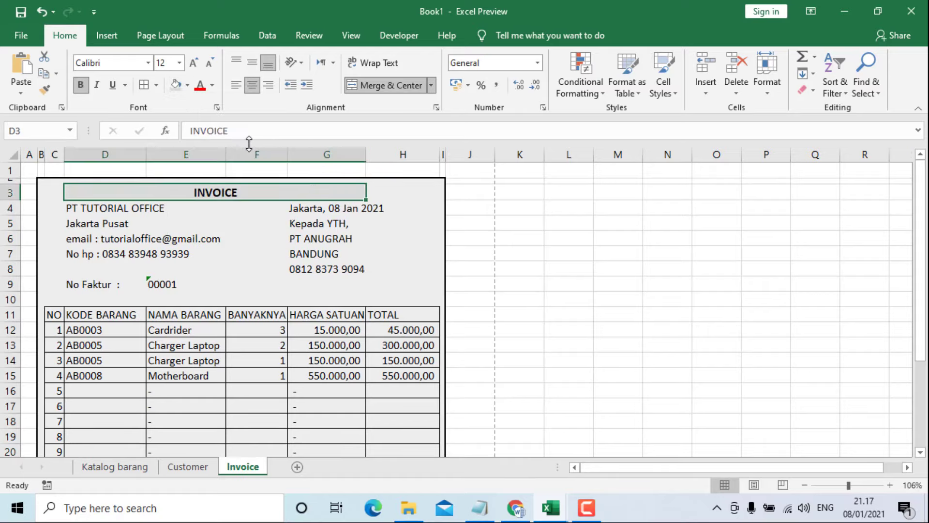
{"action": "left_click", "coordinate": [237, 213]}
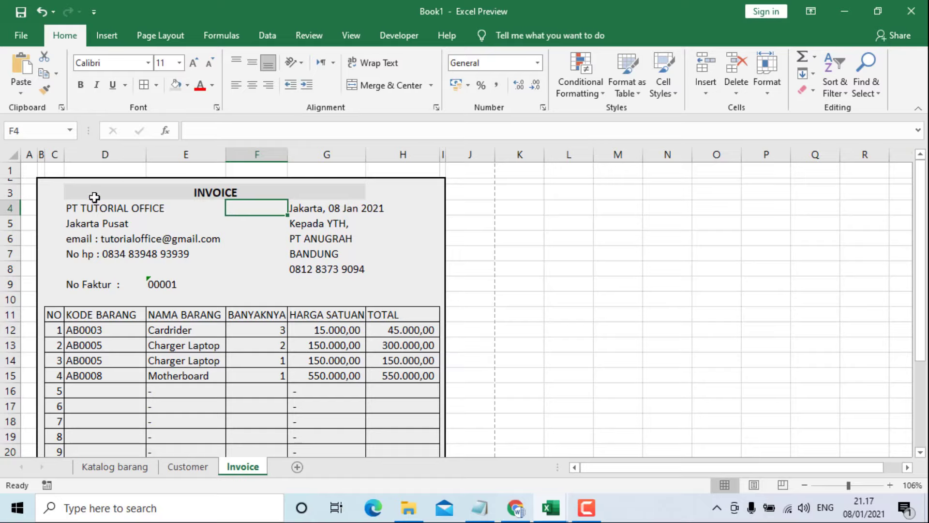
Try grey on the company block D4:E9, undo it, and select the header row
{"action": "mouse_move", "coordinate": [73, 205]}
{"action": "left_mouse_down"}
{"action": "mouse_move", "coordinate": [103, 266]}
{"action": "mouse_move", "coordinate": [157, 276]}
{"action": "left_mouse_up"}
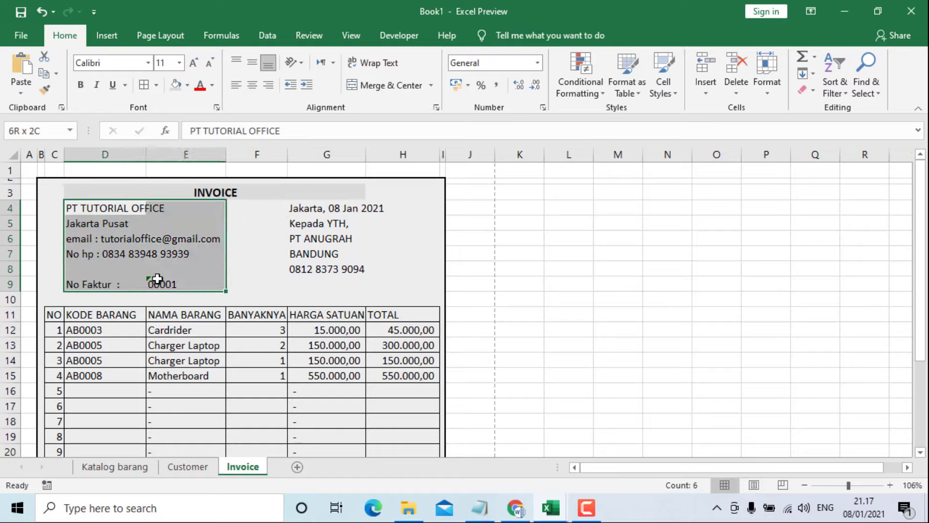
{"action": "left_click", "coordinate": [179, 88]}
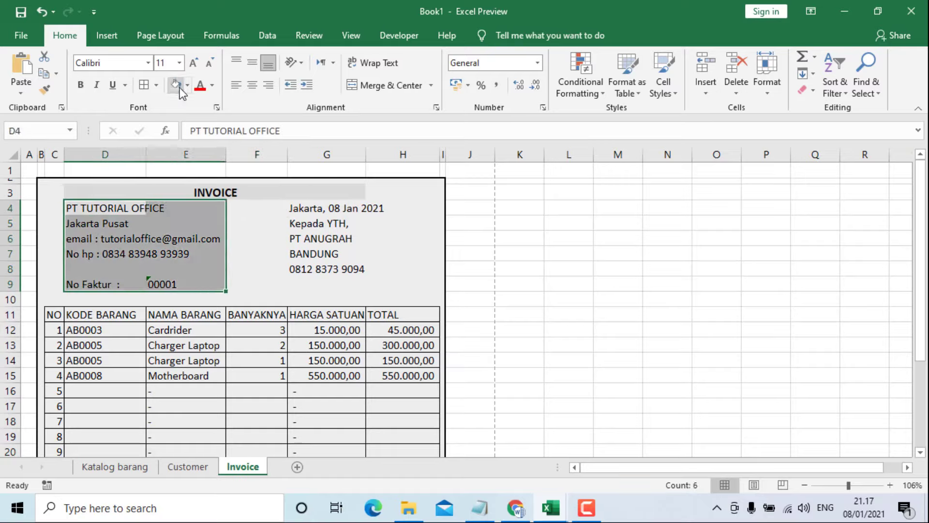
{"action": "left_click", "coordinate": [269, 251]}
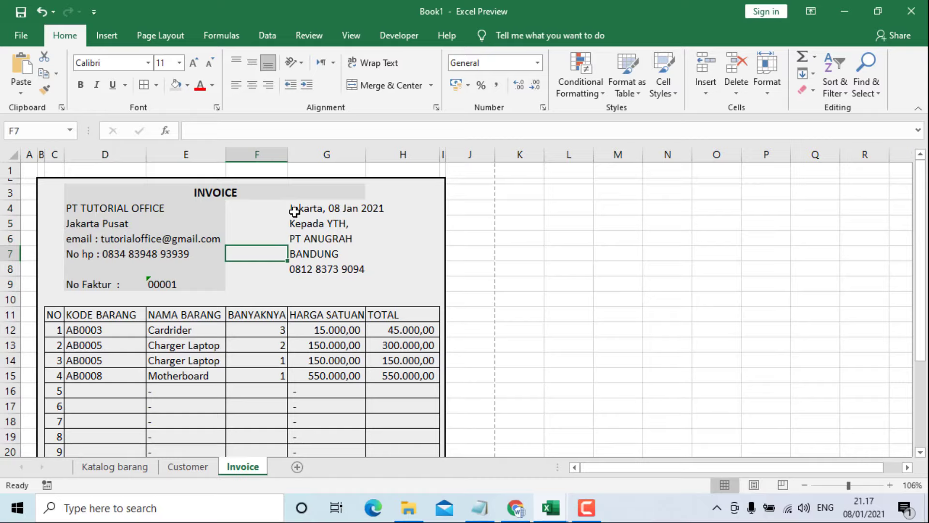
{"action": "key", "text": "ctrl+z"}
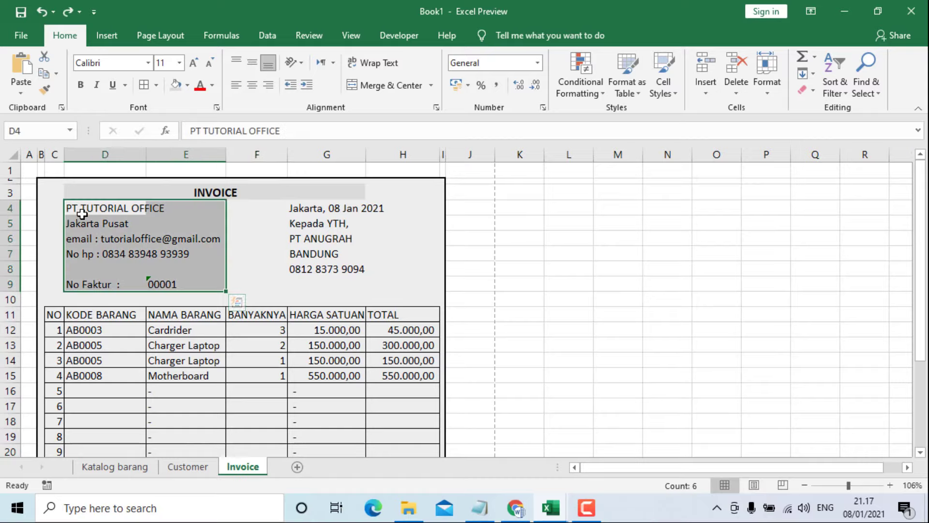
{"action": "left_click", "coordinate": [82, 214]}
{"action": "mouse_move", "coordinate": [54, 315]}
{"action": "left_mouse_down"}
{"action": "mouse_move", "coordinate": [288, 304]}
{"action": "mouse_move", "coordinate": [412, 315]}
{"action": "left_mouse_up"}
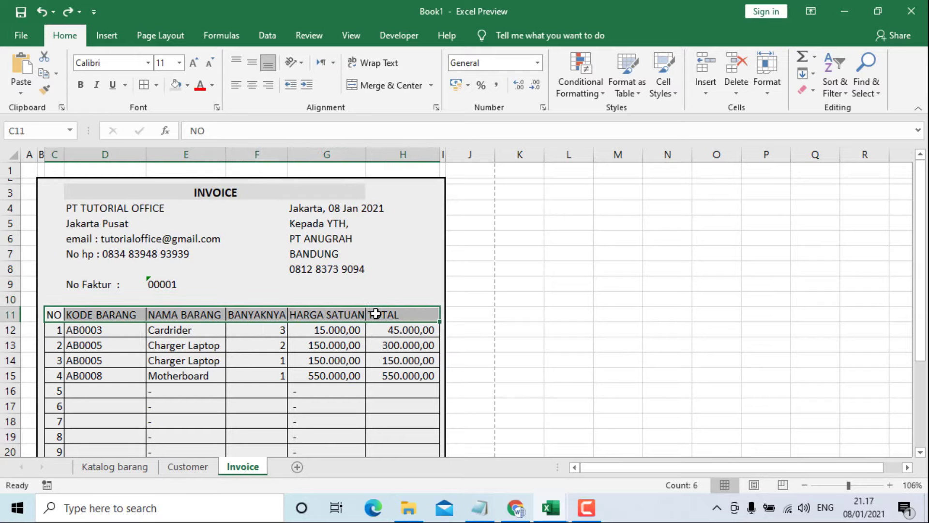
Fill the item table's header row C11:H11 with light blue
{"action": "left_click", "coordinate": [188, 87]}
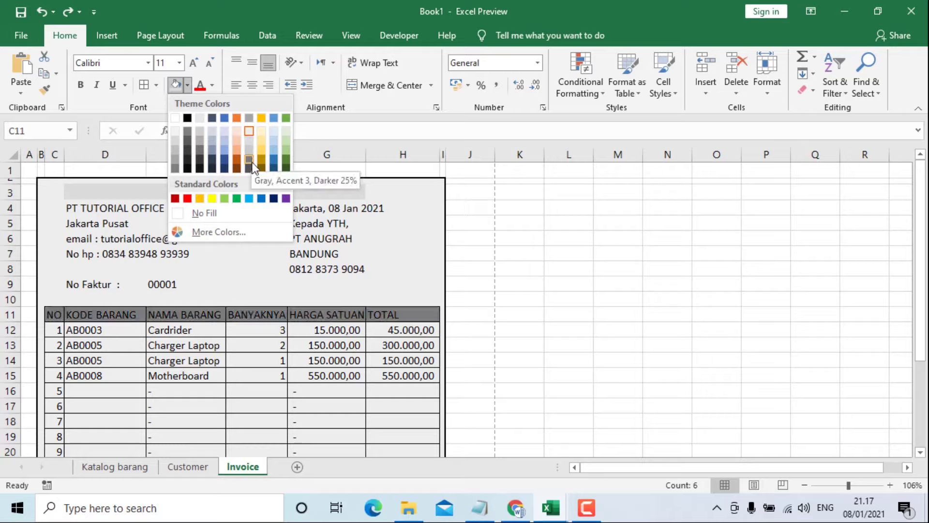
{"action": "left_click", "coordinate": [275, 139]}
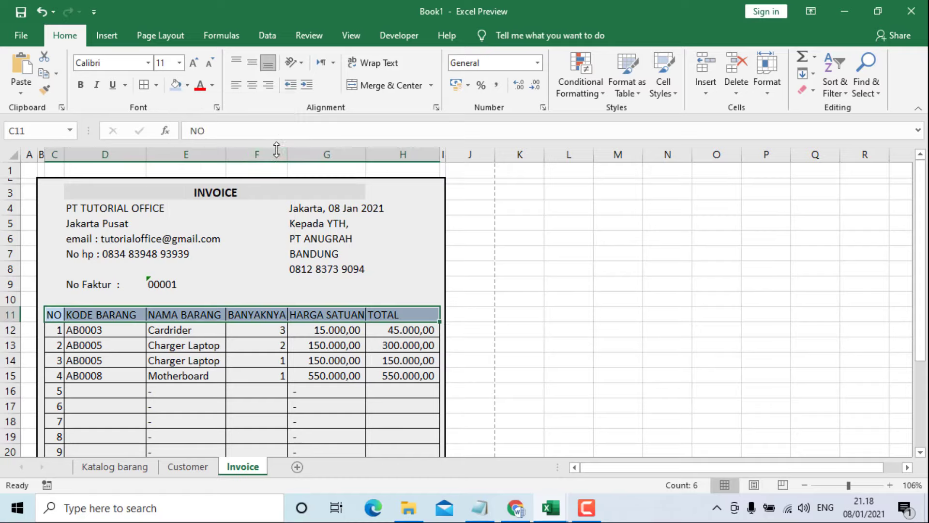
{"action": "left_click", "coordinate": [342, 298]}
Select the item rows from row 12 across to column H and down the table
{"action": "left_click_drag", "start_coordinate": [53, 328], "coordinate": [236, 340]}
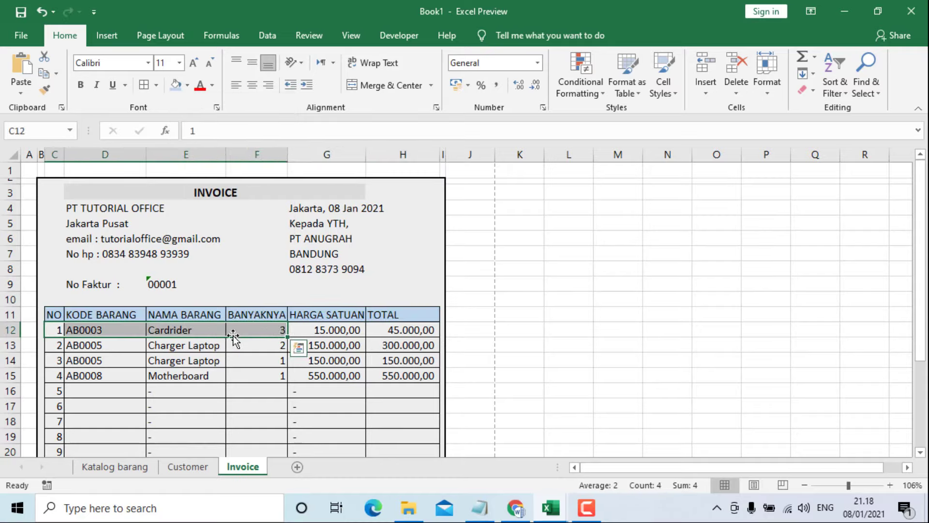
{"action": "key", "text": "shift+Right"}
{"action": "key", "text": "shift+Right"}
{"action": "key", "text": "shift+Down"}
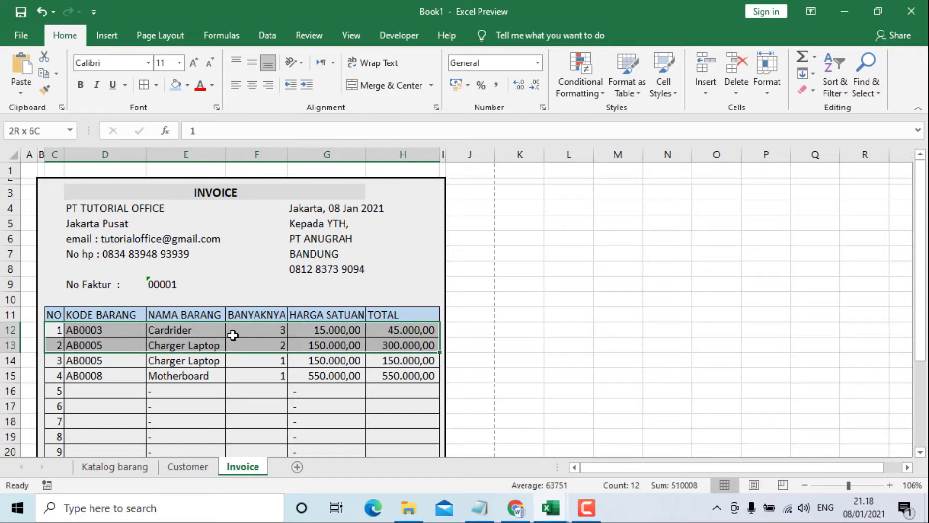
{"action": "key", "text": "shift+Down"}
{"action": "key", "text": "shift+Down"}
{"action": "key", "text": "shift+Down"}
{"action": "key", "text": "shift+Down"}
{"action": "key", "text": "shift+Down"}
{"action": "key", "text": "shift+Down"}
{"action": "key", "text": "shift+Down"}
Give item rows 12 to 23 a light blue fill
{"action": "scroll", "coordinate": [233, 335], "scroll_direction": "down", "scroll_amount": 1}
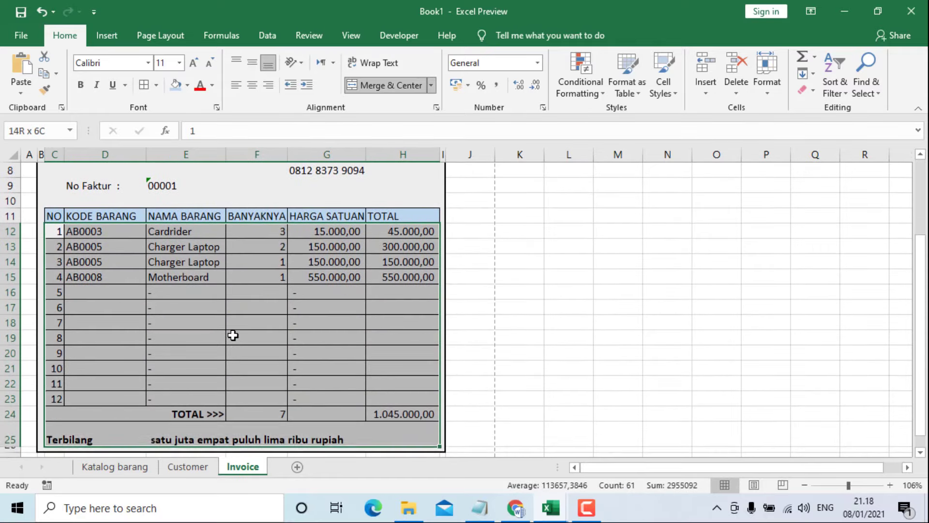
{"action": "key", "text": "shift+Up"}
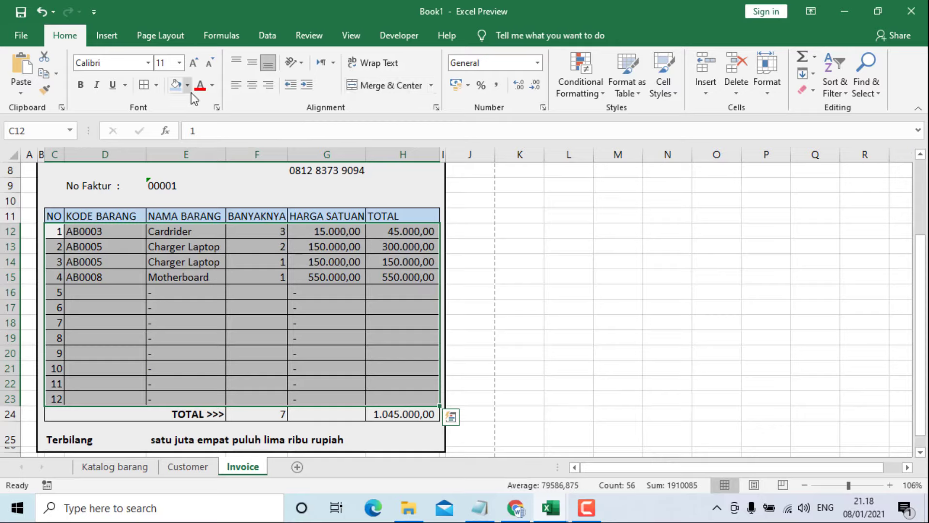
{"action": "left_click", "coordinate": [188, 86]}
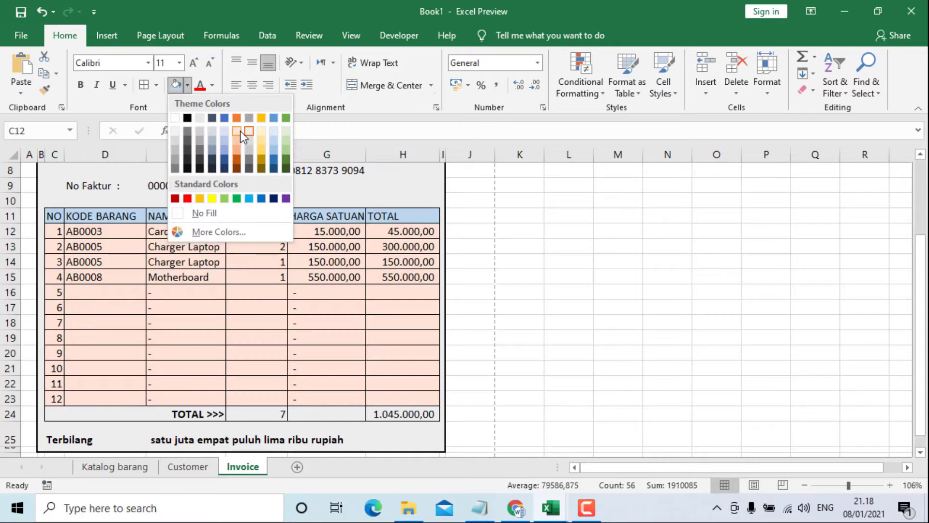
{"action": "left_click", "coordinate": [276, 129]}
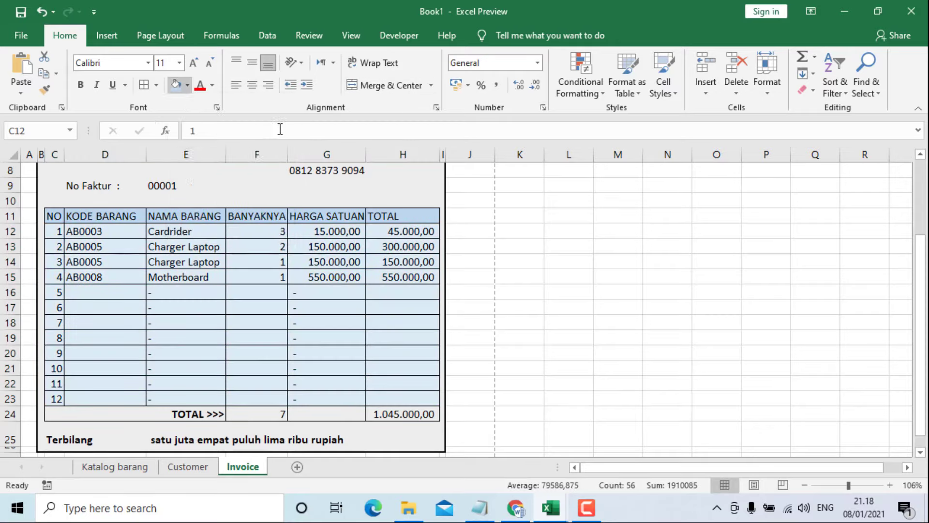
Fill the whole TOTAL >>> row with light blue
{"action": "left_click", "coordinate": [118, 414]}
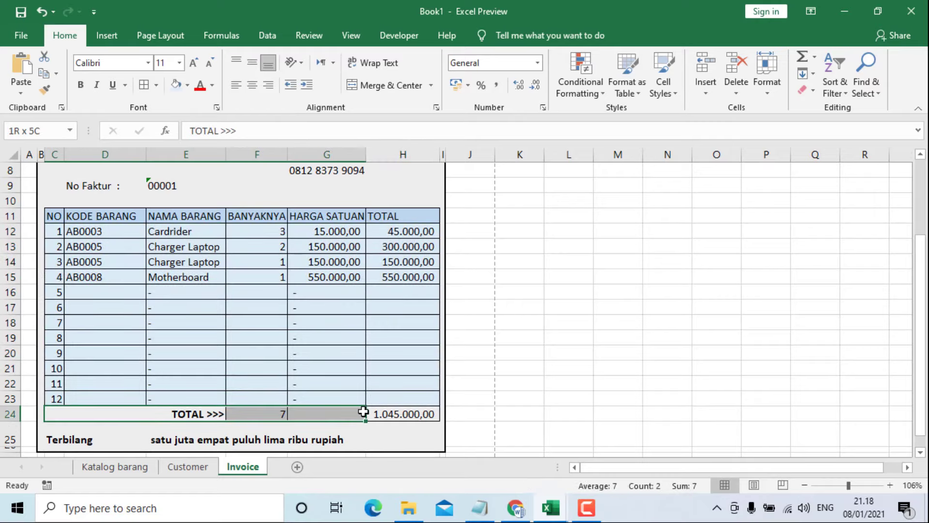
{"action": "left_click_drag", "start_coordinate": [242, 414], "coordinate": [375, 413]}
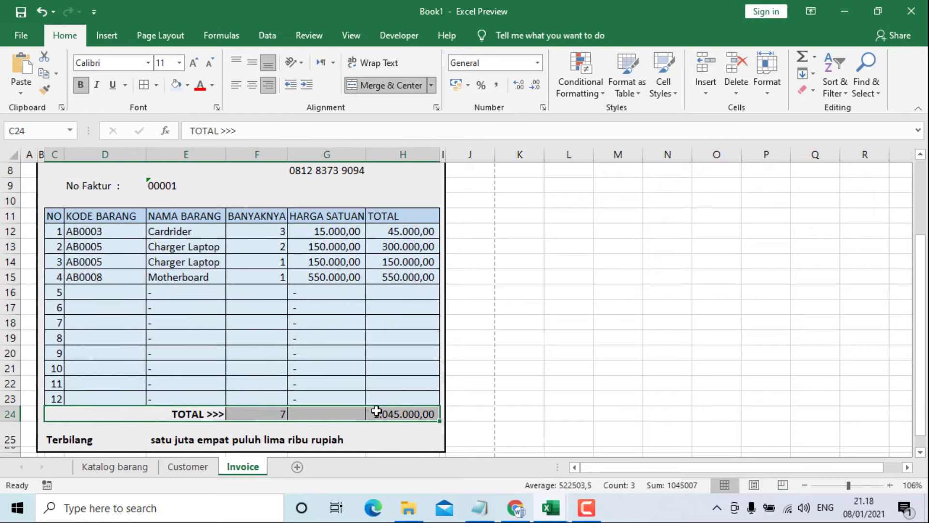
{"action": "left_click", "coordinate": [188, 84]}
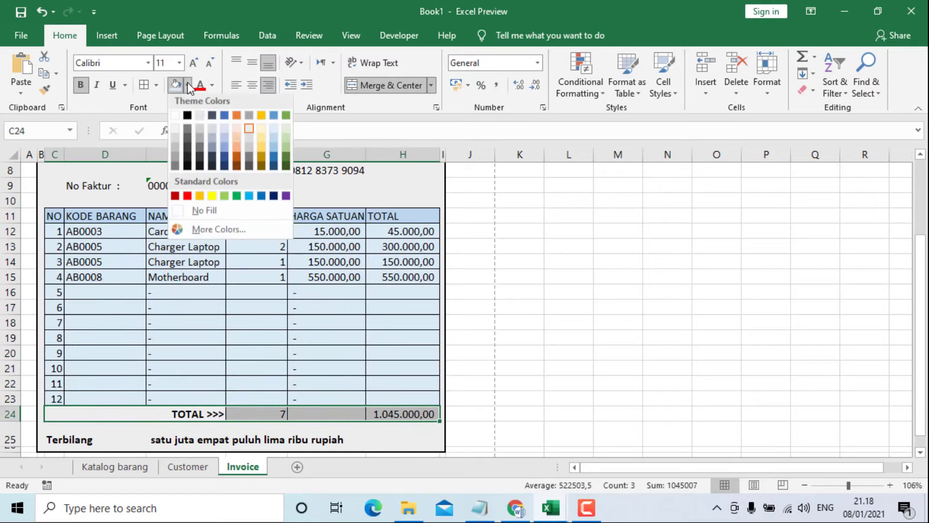
{"action": "left_click", "coordinate": [276, 142]}
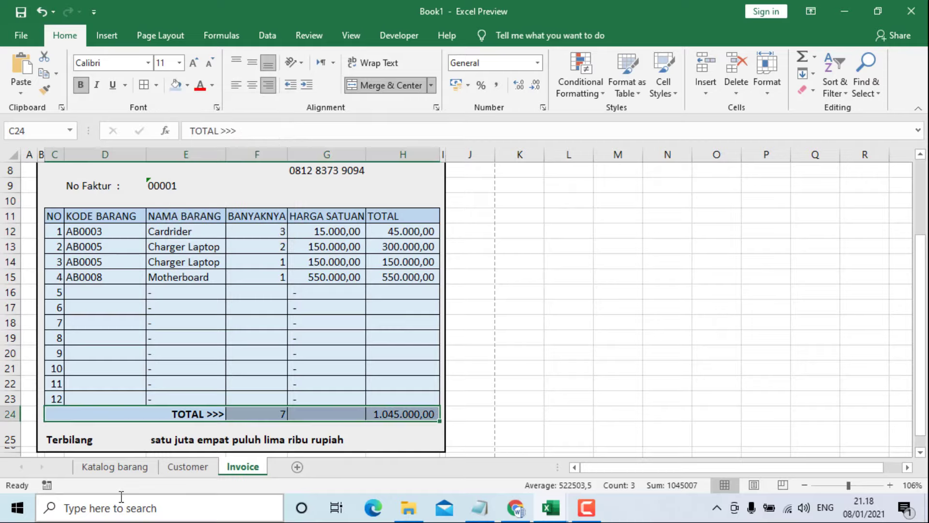
{"action": "left_click", "coordinate": [72, 438]}
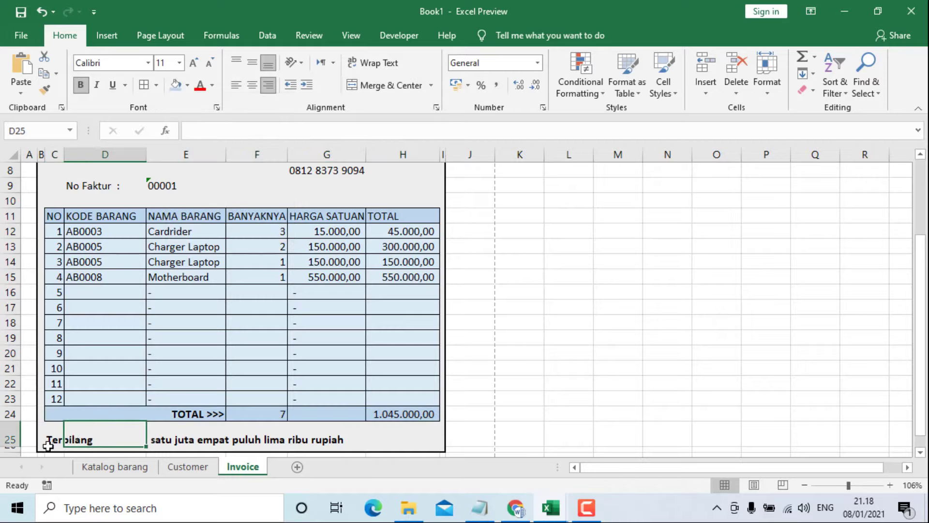
Fill the Terbilang row C25:H25 with light green and review the sheet
{"action": "left_click_drag", "start_coordinate": [53, 443], "coordinate": [175, 444]}
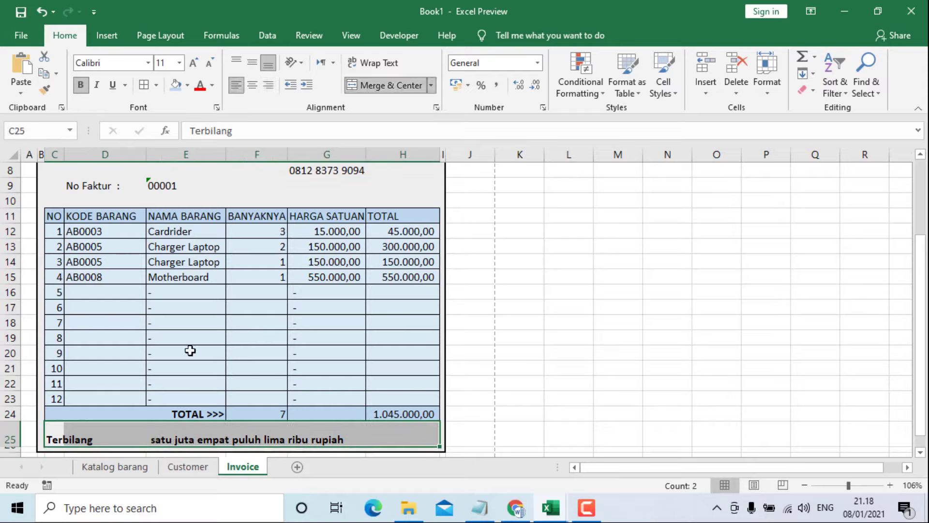
{"action": "left_click", "coordinate": [188, 86]}
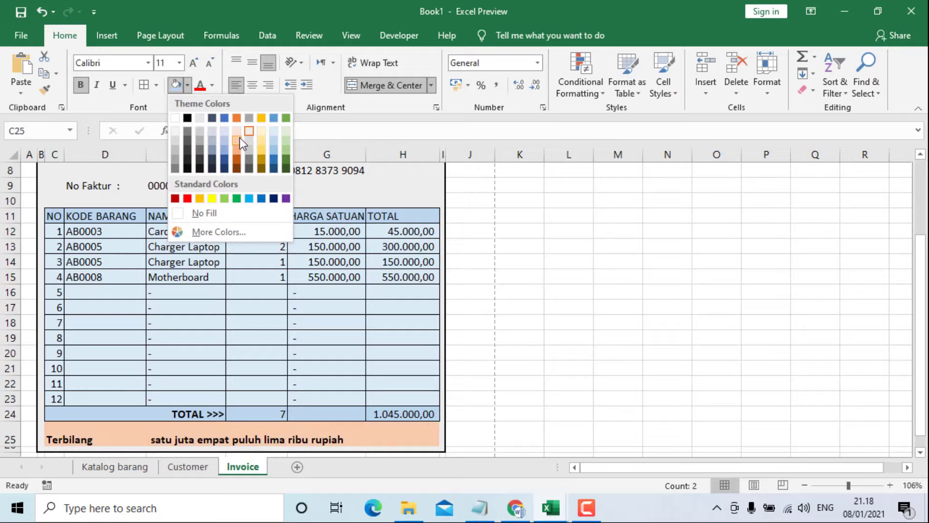
{"action": "left_click", "coordinate": [286, 129]}
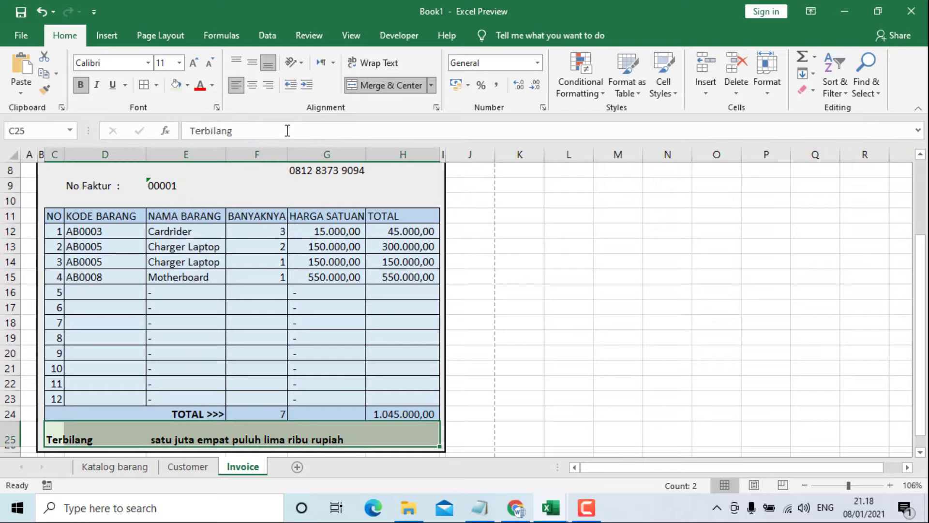
{"action": "left_click", "coordinate": [468, 249]}
{"action": "scroll", "coordinate": [468, 249], "scroll_direction": "up", "scroll_amount": 3}
{"action": "scroll", "coordinate": [469, 249], "scroll_direction": "down", "scroll_amount": 2}
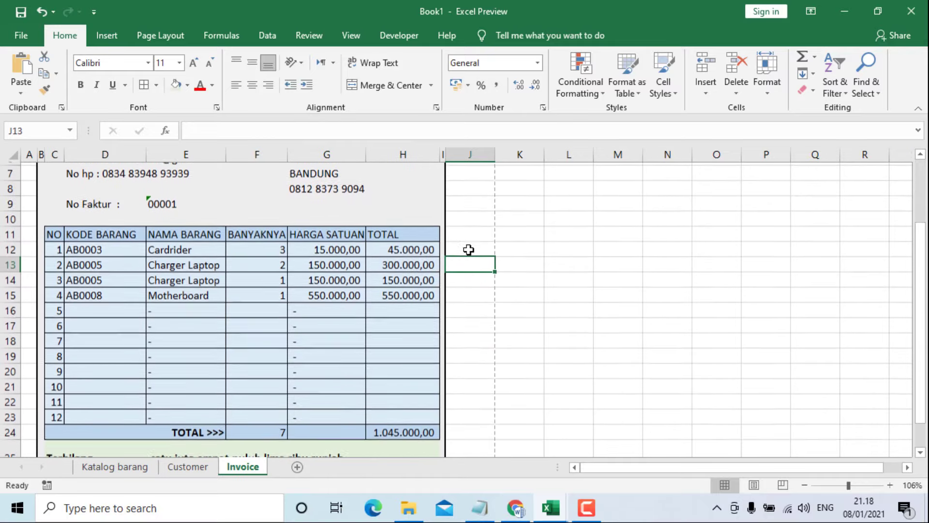
{"action": "scroll", "coordinate": [469, 249], "scroll_direction": "down", "scroll_amount": 2}
{"action": "key", "text": "ctrl+p"}
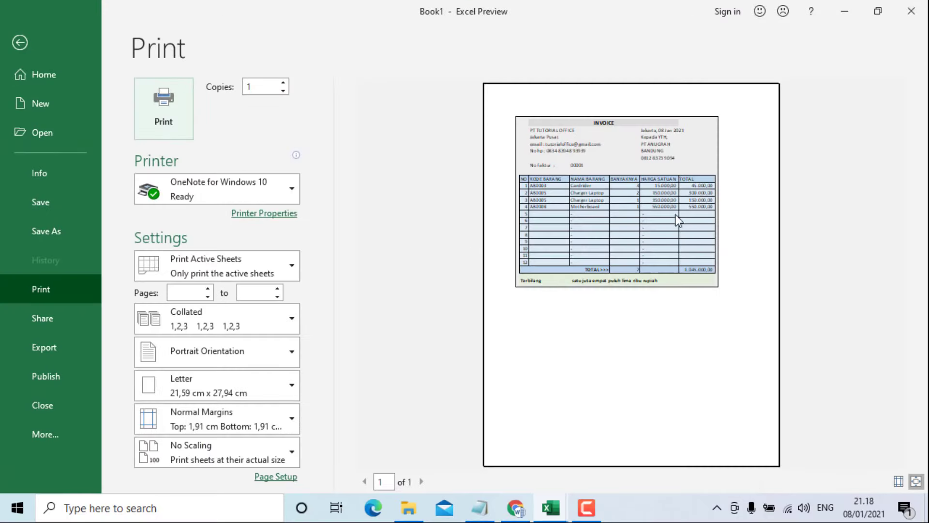
{"action": "left_click", "coordinate": [782, 447]}
{"action": "left_click", "coordinate": [780, 441]}
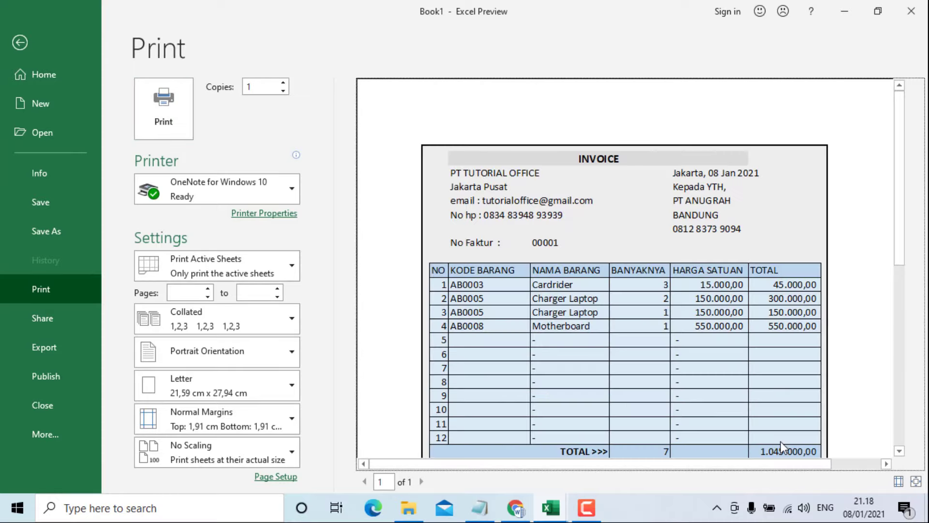
{"action": "scroll", "coordinate": [780, 440], "scroll_direction": "down", "scroll_amount": 1}
{"action": "scroll", "coordinate": [780, 442], "scroll_direction": "down", "scroll_amount": 1}
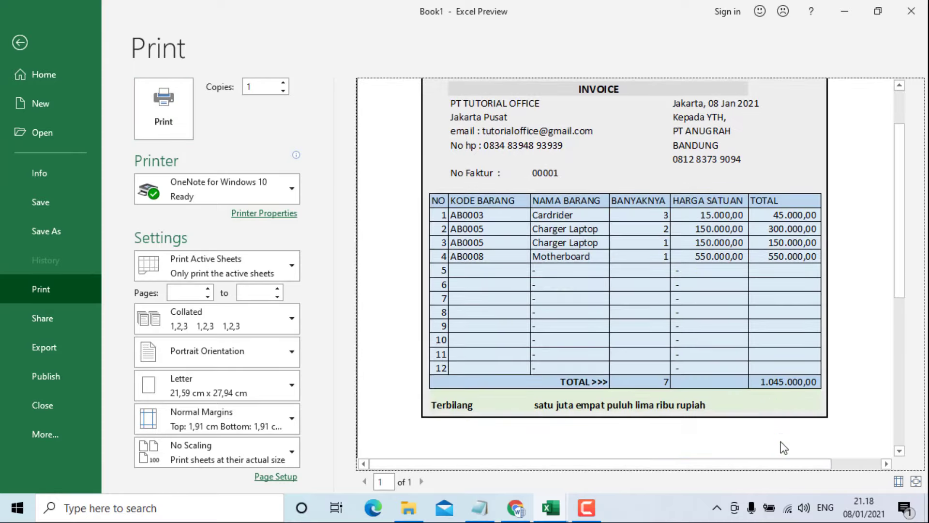
{"action": "scroll", "coordinate": [780, 441], "scroll_direction": "down", "scroll_amount": 1}
{"action": "scroll", "coordinate": [780, 441], "scroll_direction": "down", "scroll_amount": 1}
{"action": "scroll", "coordinate": [780, 441], "scroll_direction": "up", "scroll_amount": 1}
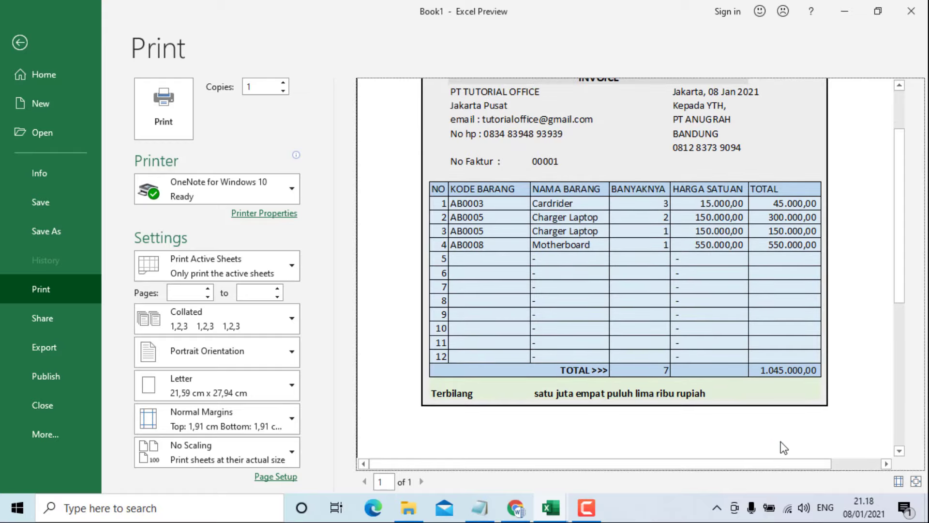
{"action": "scroll", "coordinate": [780, 442], "scroll_direction": "up", "scroll_amount": 1}
{"action": "scroll", "coordinate": [780, 441], "scroll_direction": "up", "scroll_amount": 1}
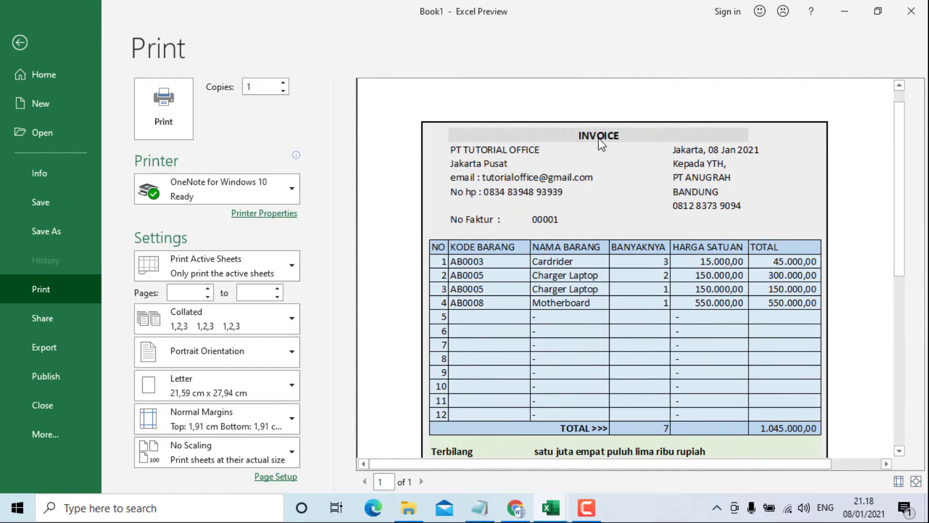
Merge and centre the grey INVOICE title across D3:H3
{"action": "left_click", "coordinate": [20, 43]}
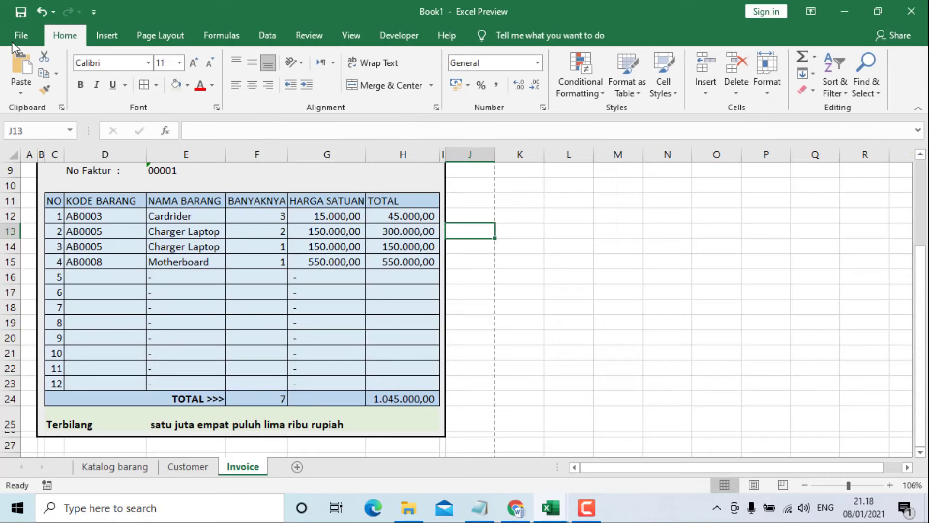
{"action": "scroll", "coordinate": [379, 195], "scroll_direction": "up", "scroll_amount": 3}
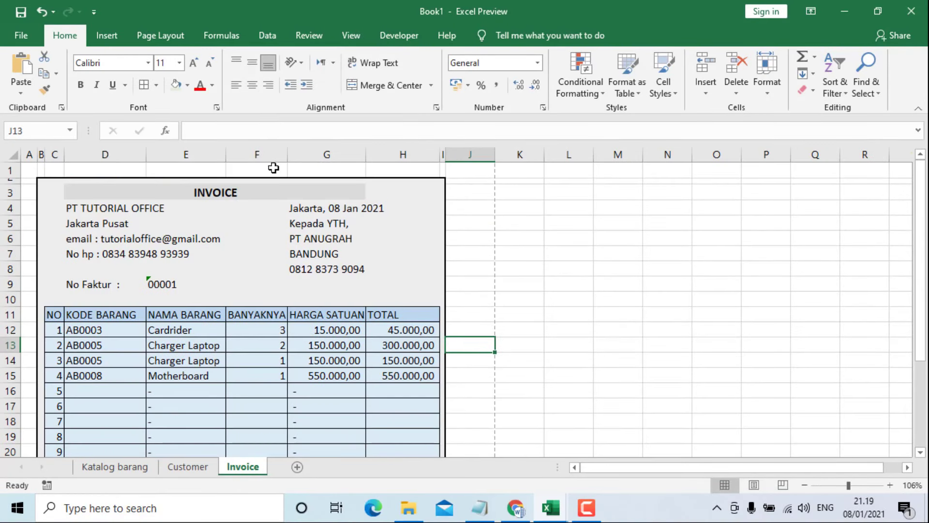
{"action": "left_click", "coordinate": [71, 191]}
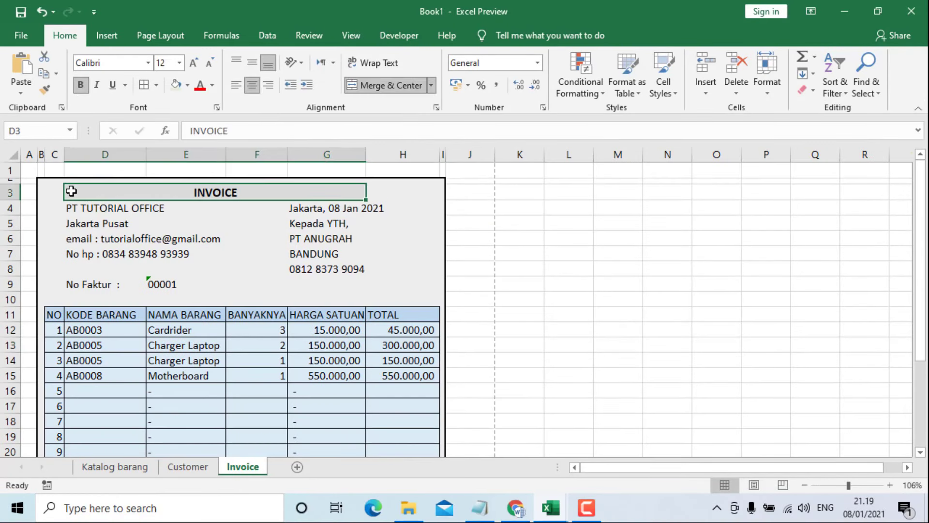
{"action": "left_click_drag", "start_coordinate": [71, 191], "coordinate": [403, 192]}
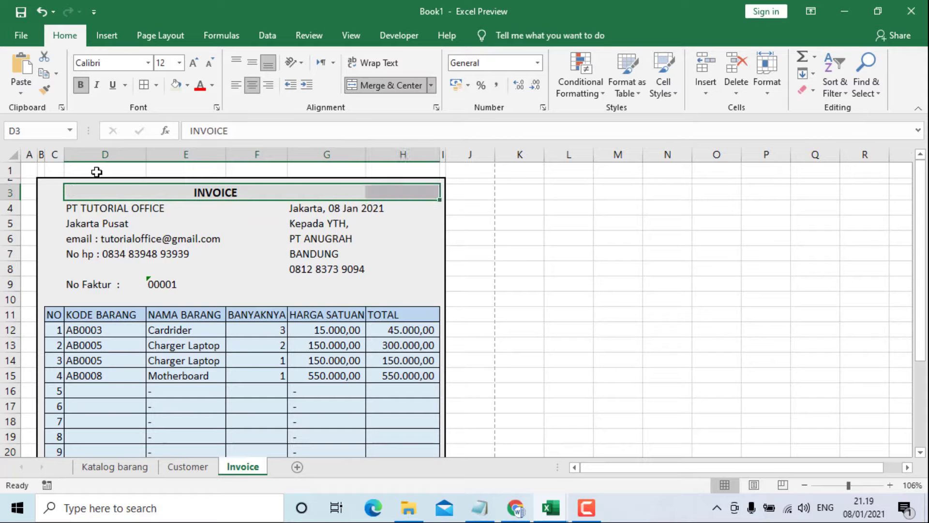
{"action": "left_click", "coordinate": [363, 88]}
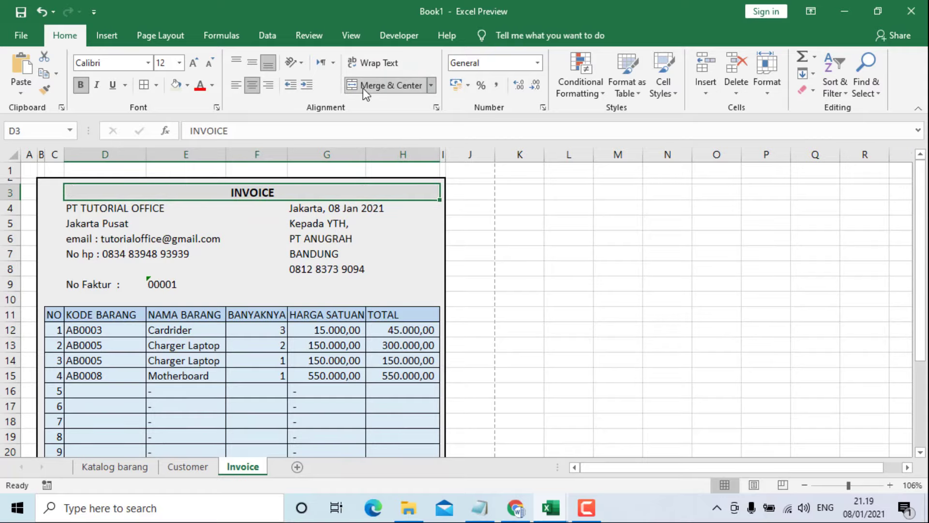
{"action": "left_click", "coordinate": [553, 207]}
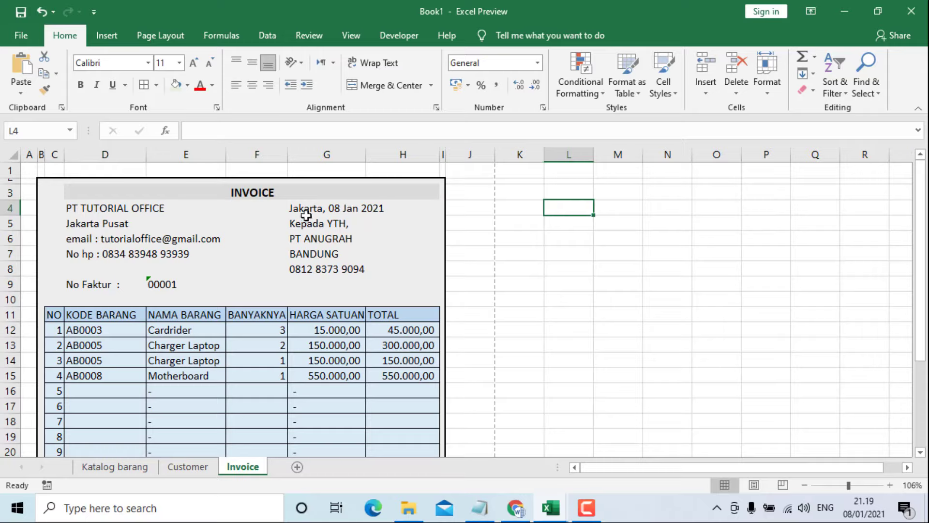
Preview the invoice for printing as page 1 of 1 on Letter portrait paper
{"action": "double_click", "coordinate": [373, 253]}
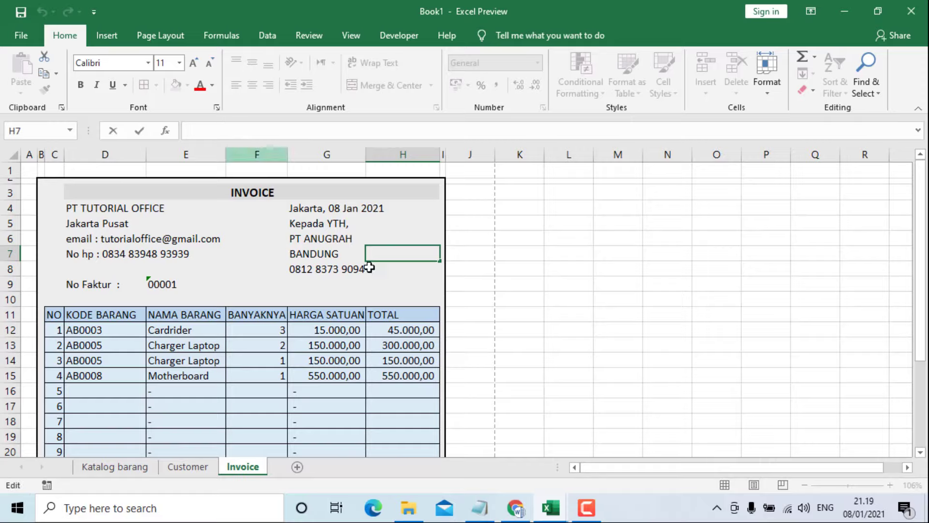
{"action": "key", "text": "Return"}
{"action": "left_click", "coordinate": [537, 272]}
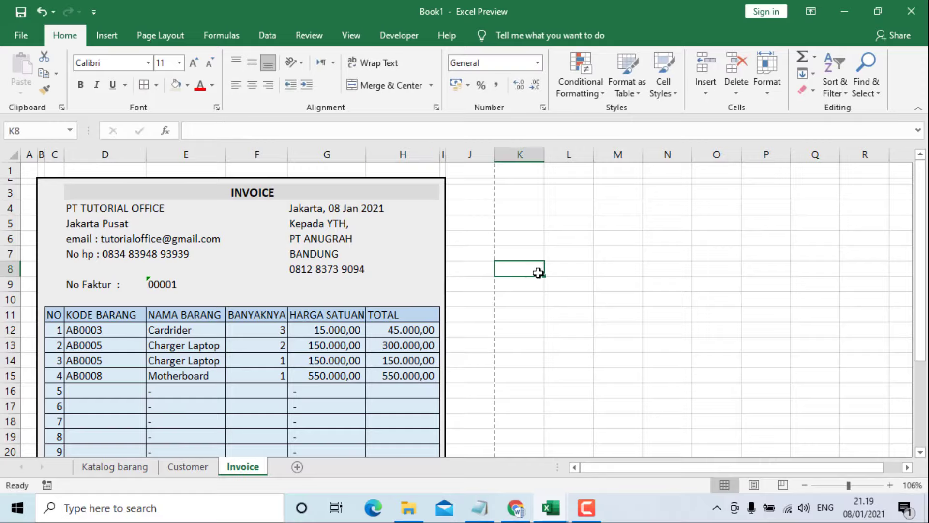
{"action": "key", "text": "ctrl+p"}
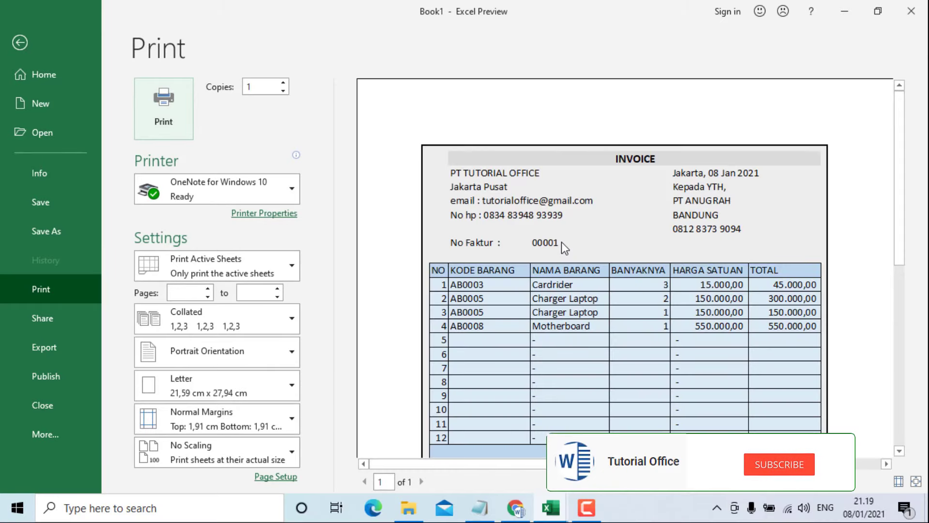
{"action": "scroll", "coordinate": [561, 242], "scroll_direction": "down", "scroll_amount": 1}
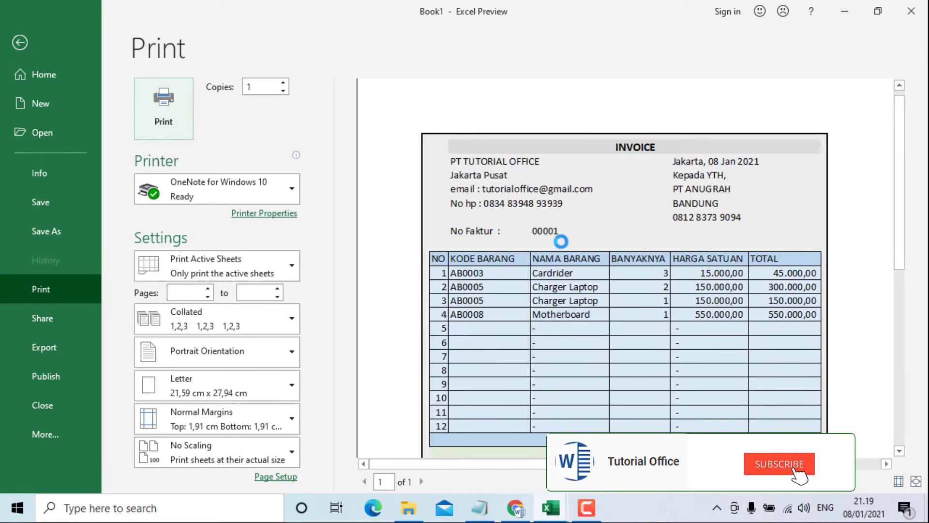